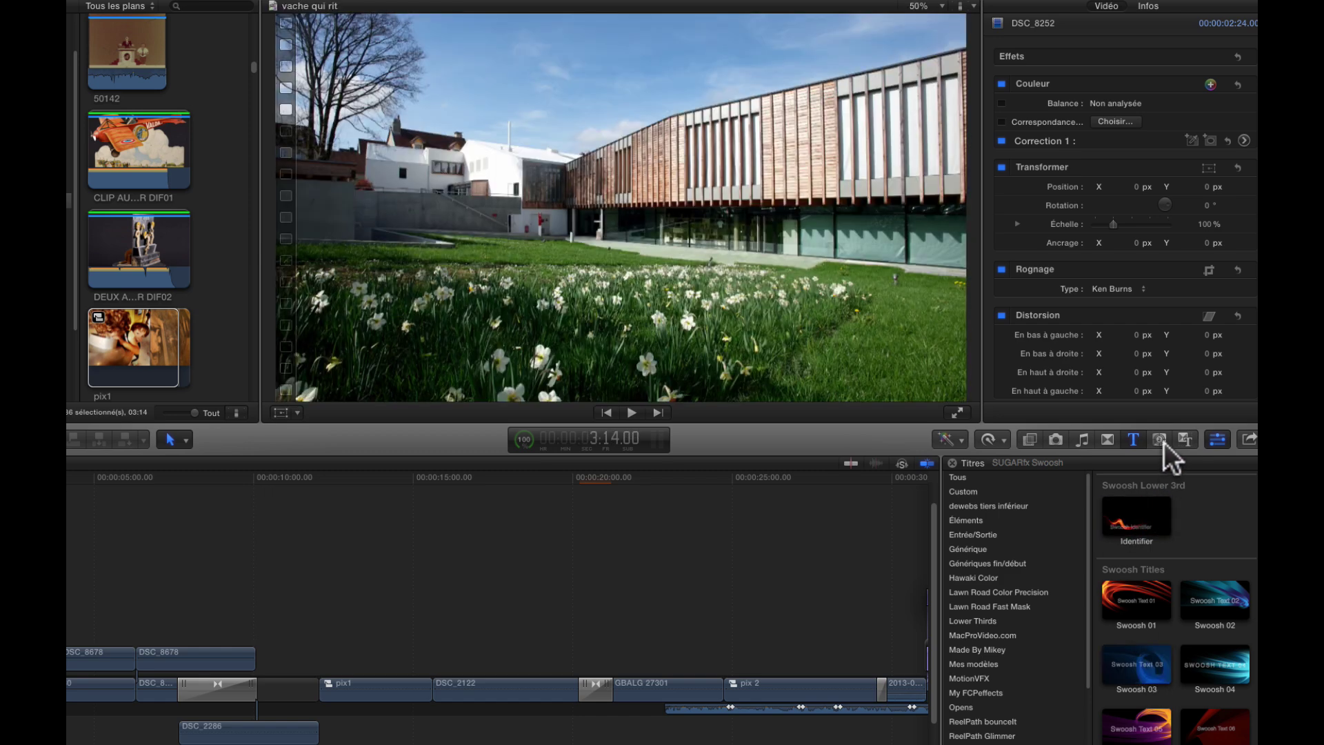
- Add the SUGARfx Swoosh Looping Bkgd 01 generator at the very start of the timeline
{"action": "left_click", "coordinate": [1161, 440]}
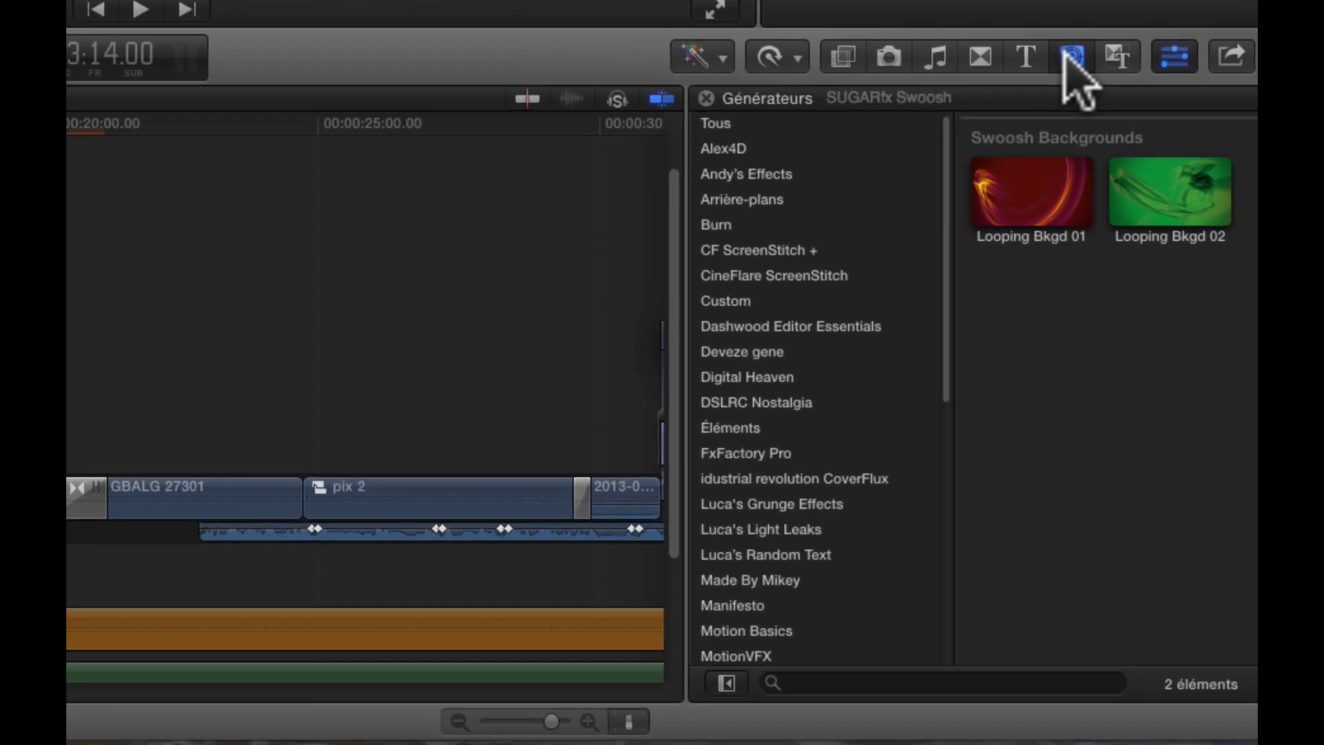
{"action": "left_click", "coordinate": [1145, 383]}
{"action": "left_click", "coordinate": [1066, 56]}
{"action": "left_click_drag", "start_coordinate": [1041, 213], "coordinate": [0, 468]}
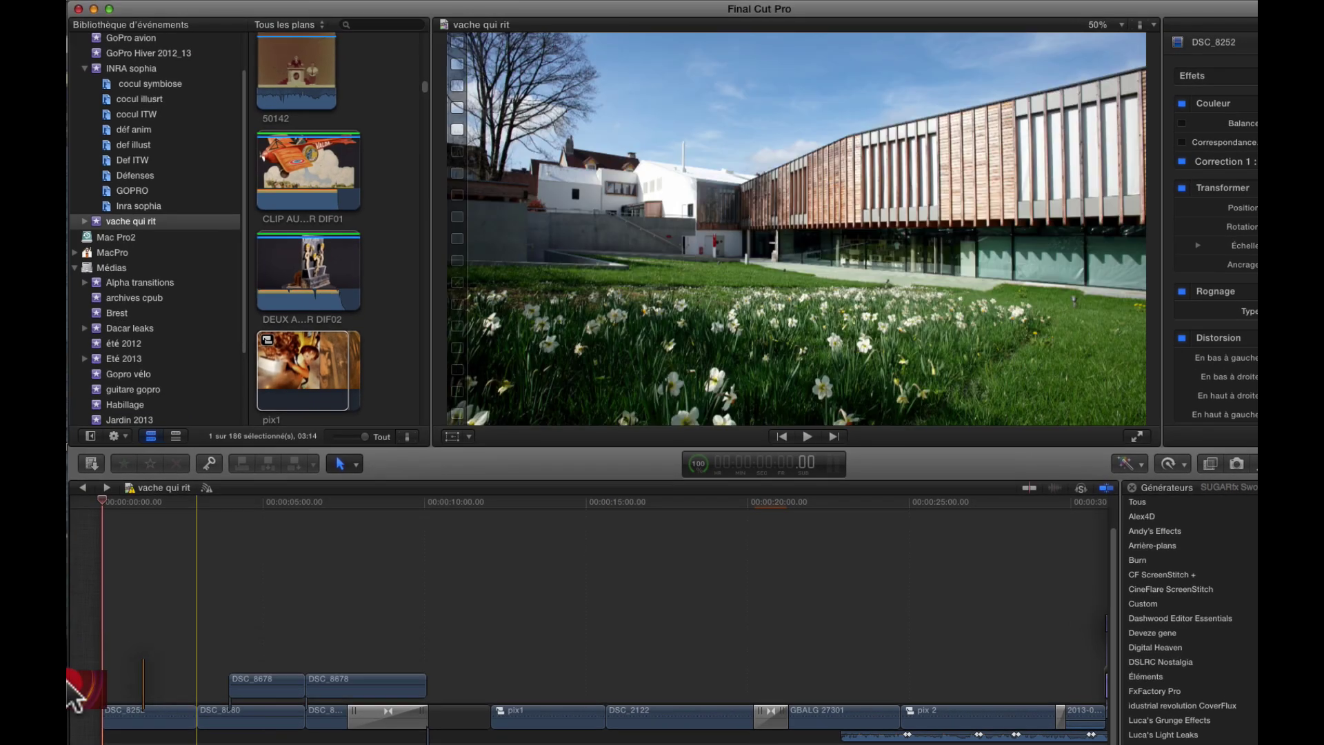
{"action": "left_click_drag", "start_coordinate": [70, 686], "coordinate": [122, 706]}
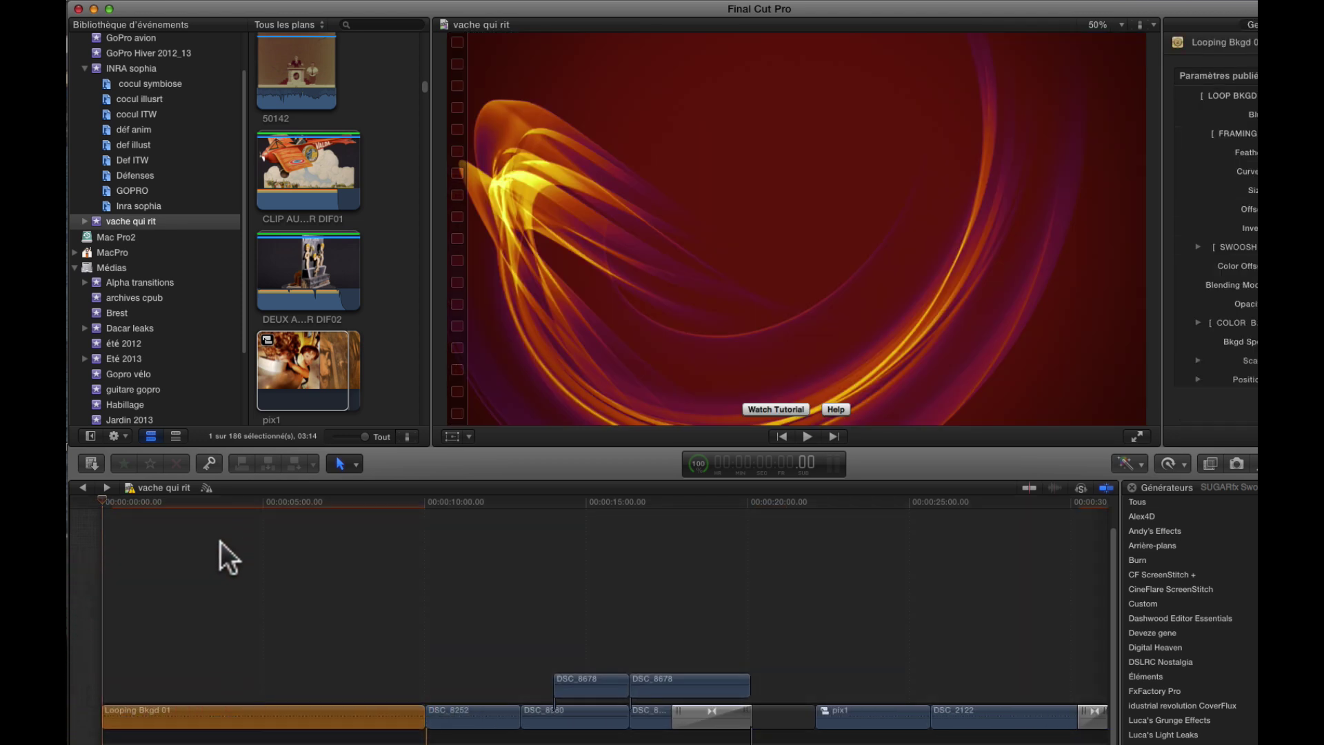
- Set Looping Bkgd 01's LOOP BKGD to Swoosh 01 - Mix after trying Swoosh 01 and 01 - 2x, then play it
{"action": "left_click", "coordinate": [230, 502]}
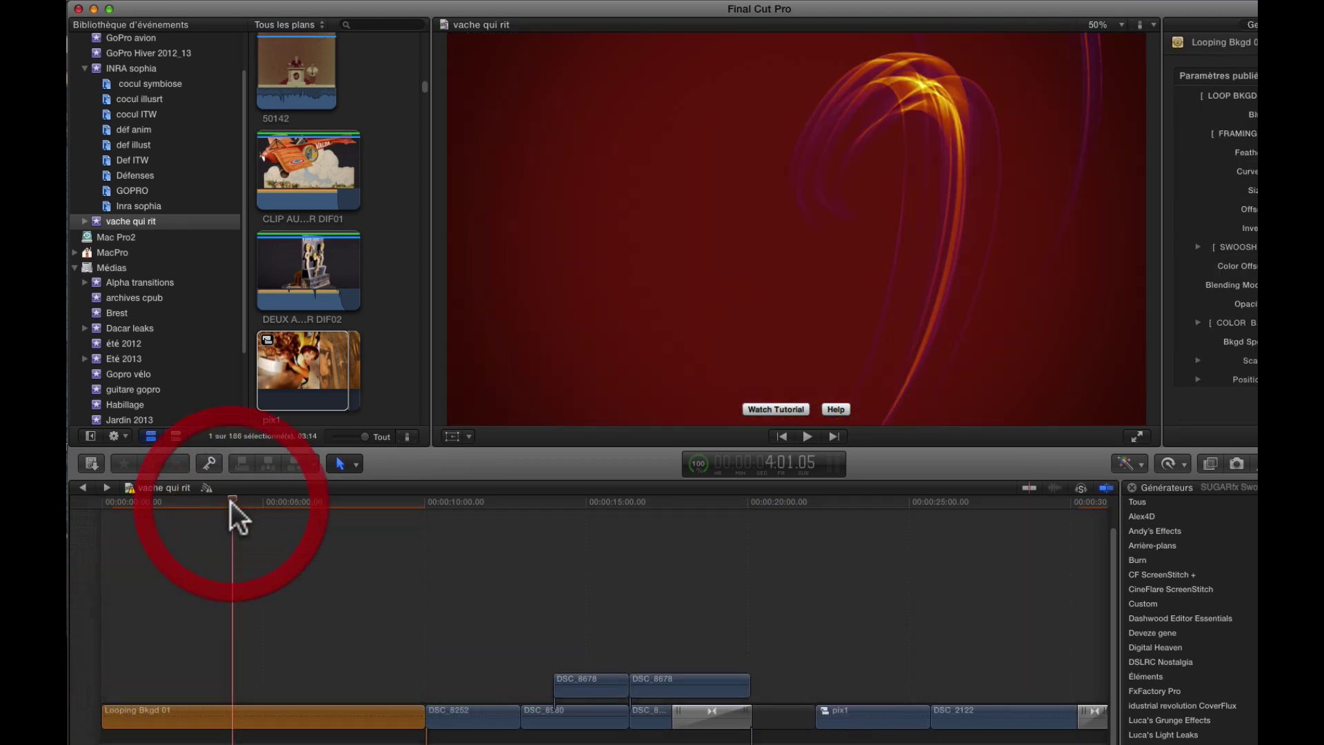
{"action": "left_click", "coordinate": [251, 718]}
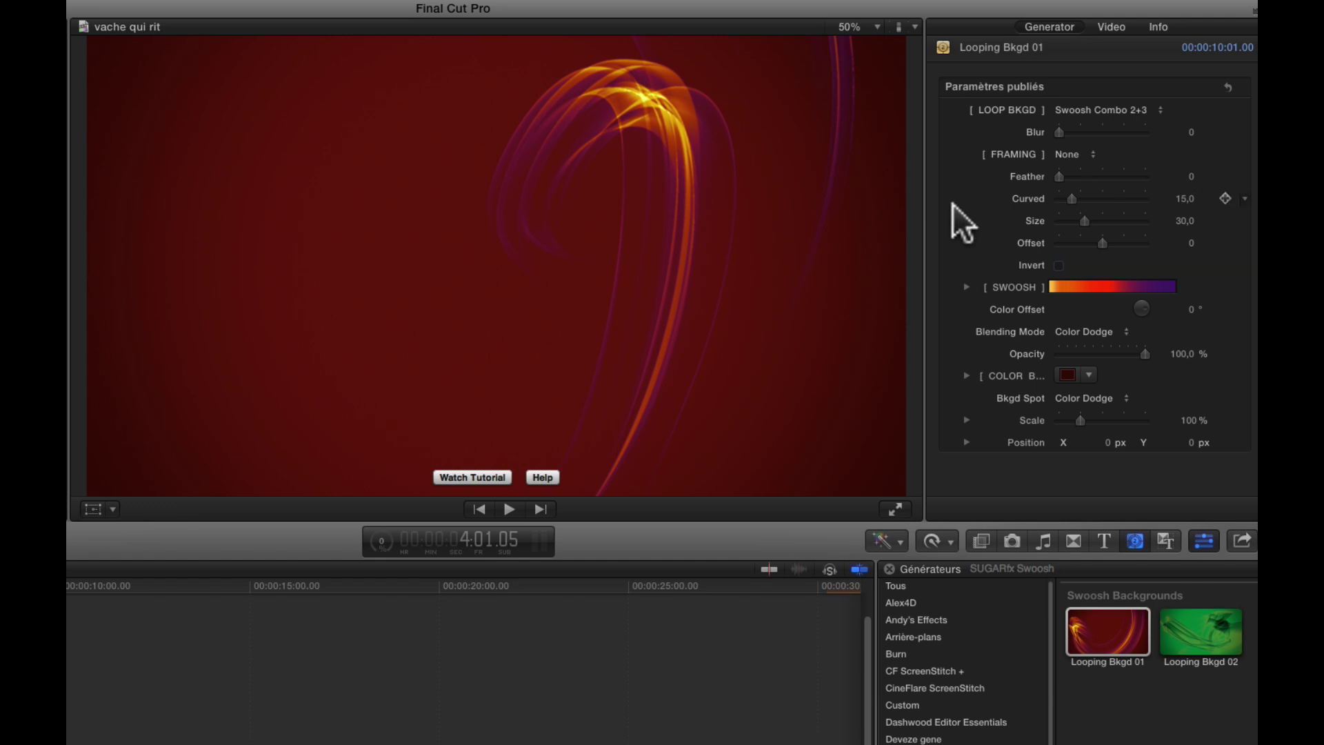
{"action": "left_click", "coordinate": [1148, 112]}
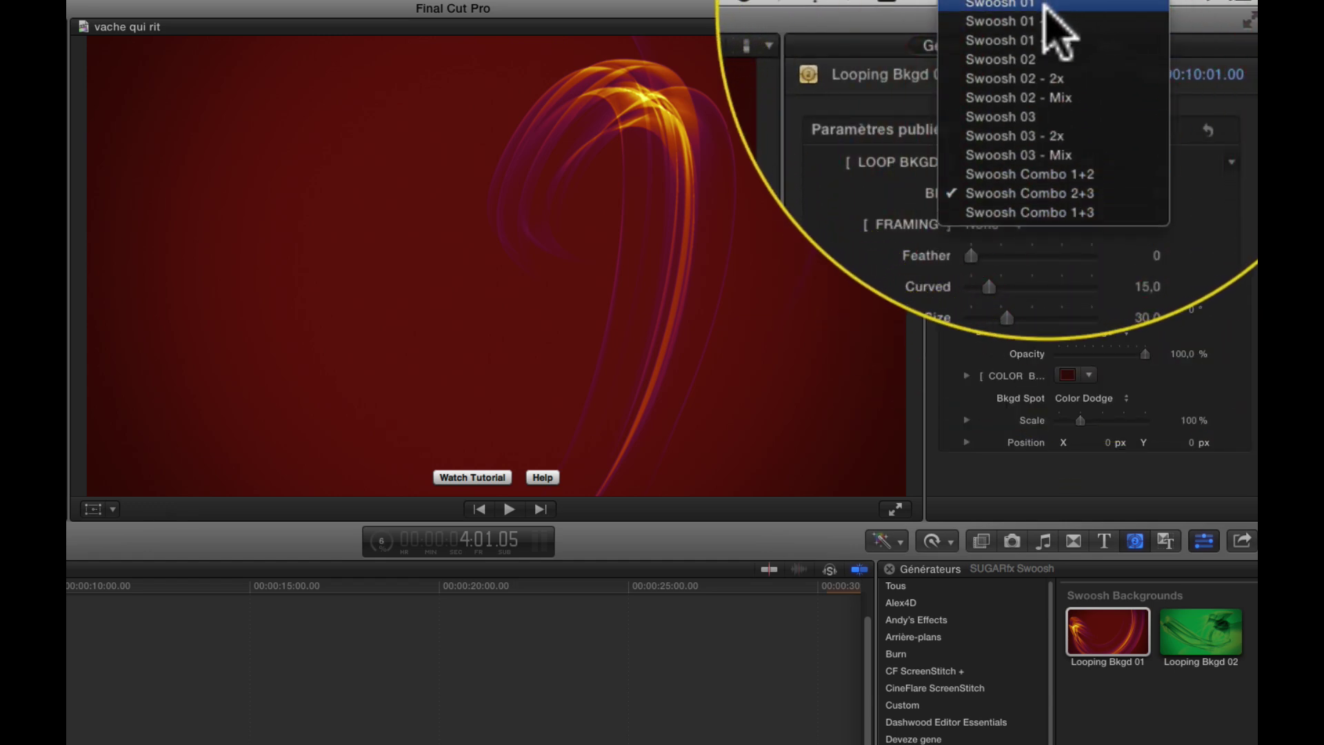
{"action": "left_click", "coordinate": [1043, 7]}
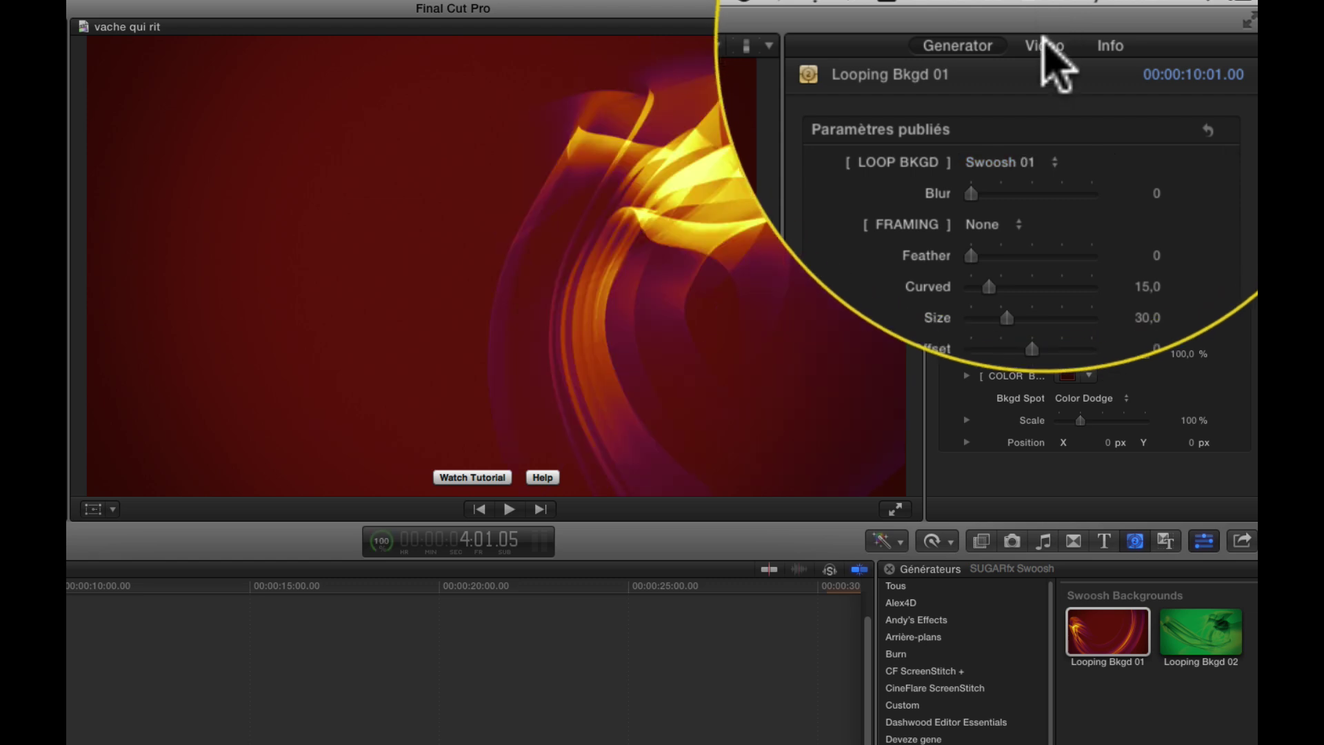
{"action": "left_click", "coordinate": [1035, 161]}
{"action": "left_click", "coordinate": [1029, 180]}
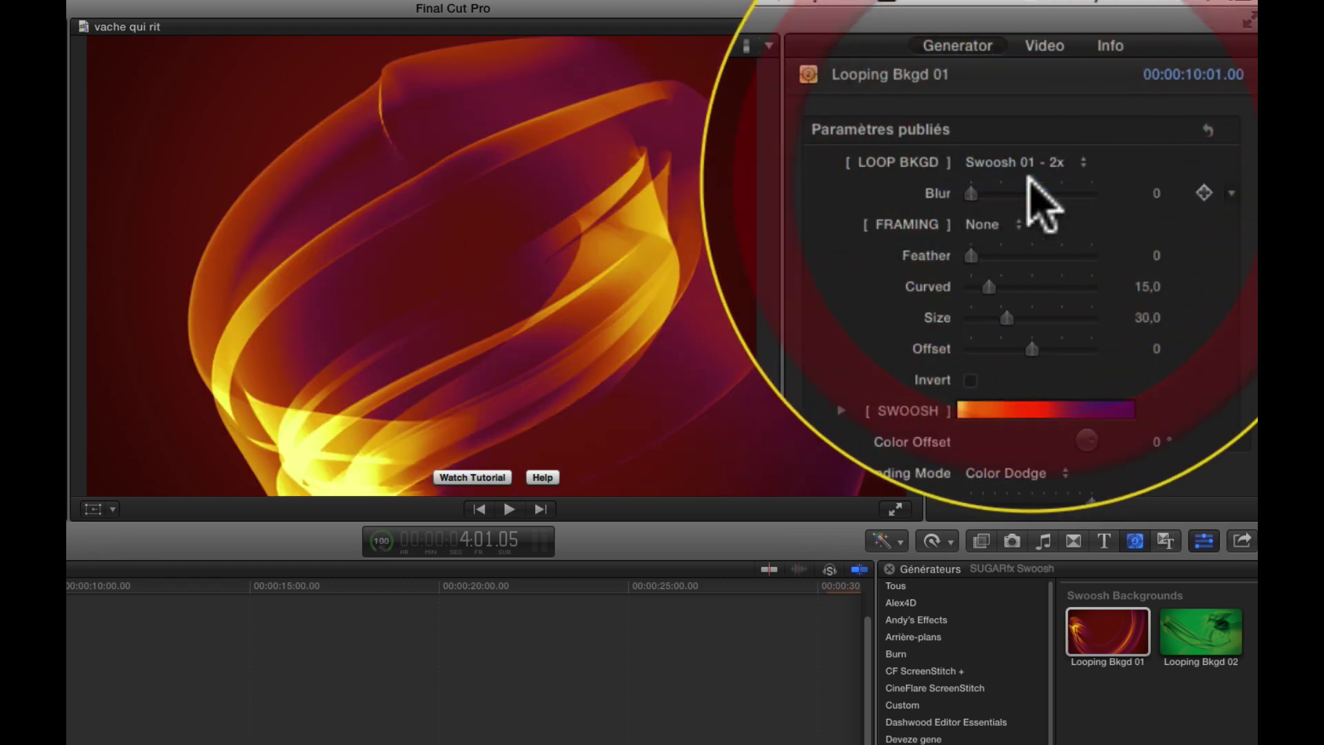
{"action": "left_click", "coordinate": [1048, 163]}
{"action": "left_click", "coordinate": [1055, 180]}
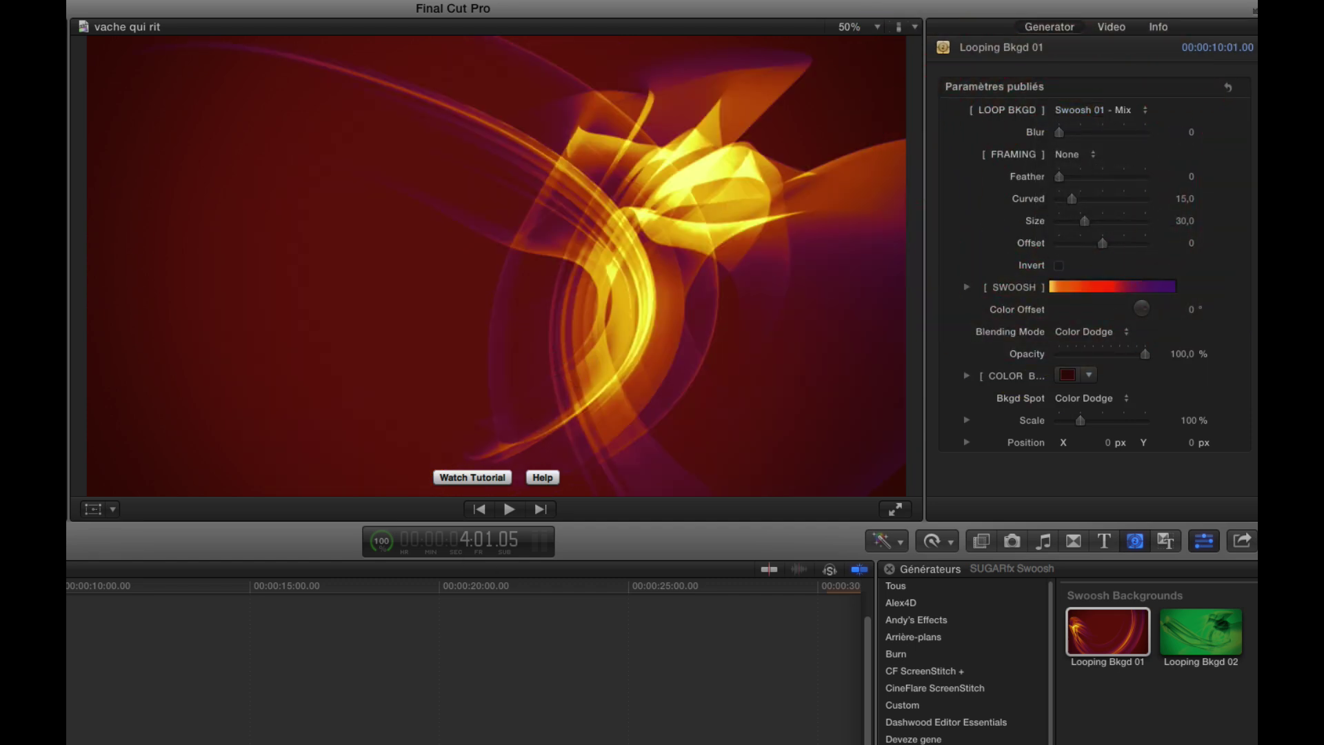
{"action": "key", "text": "space"}
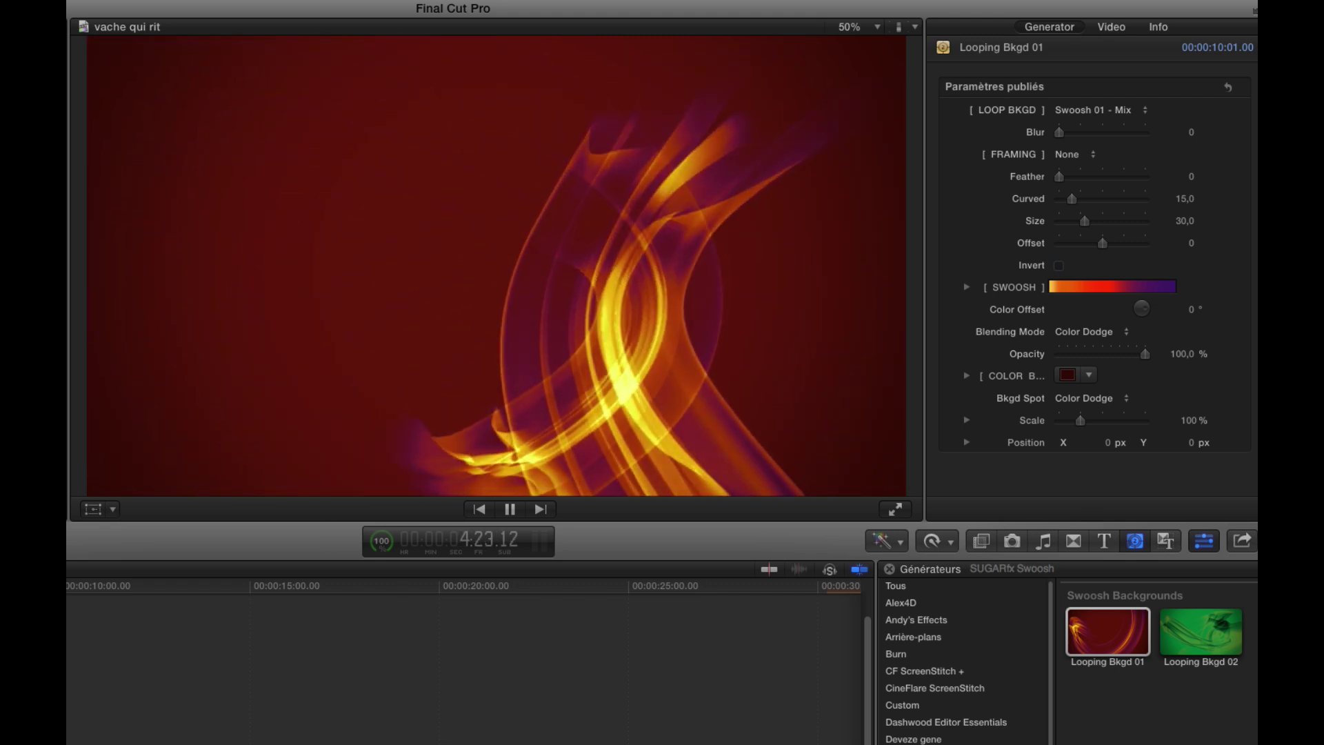
{"action": "key", "text": "space"}
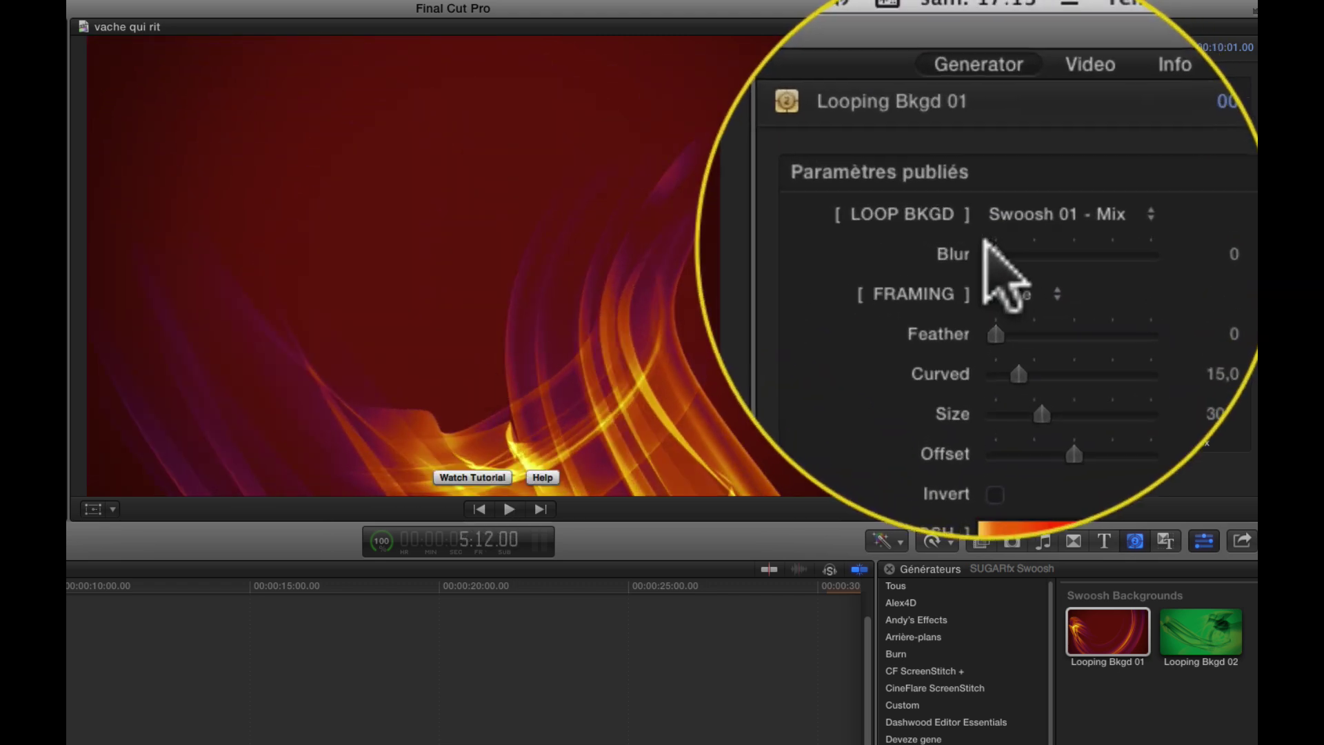
- Raise the swoosh background's Blur to 36.0 and play back the softened result
{"action": "left_click_drag", "start_coordinate": [1059, 132], "coordinate": [1105, 138]}
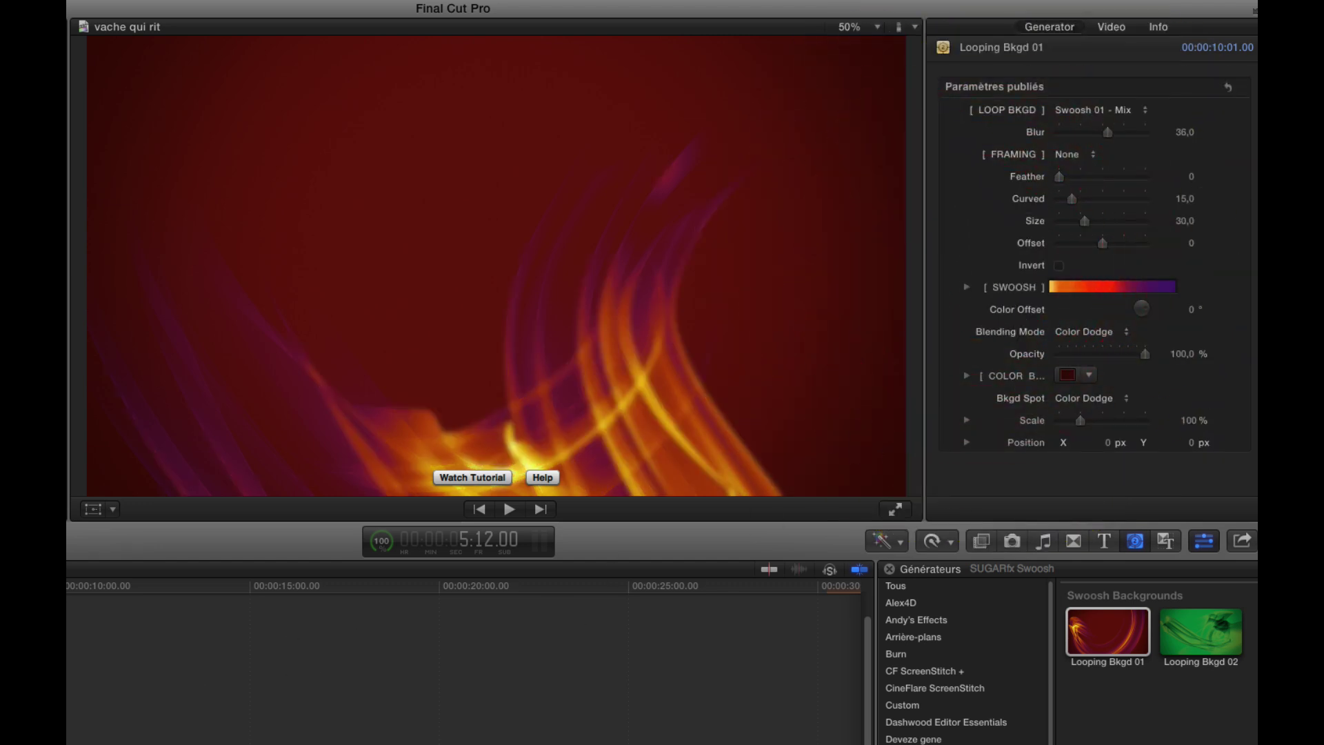
{"action": "key", "text": "space"}
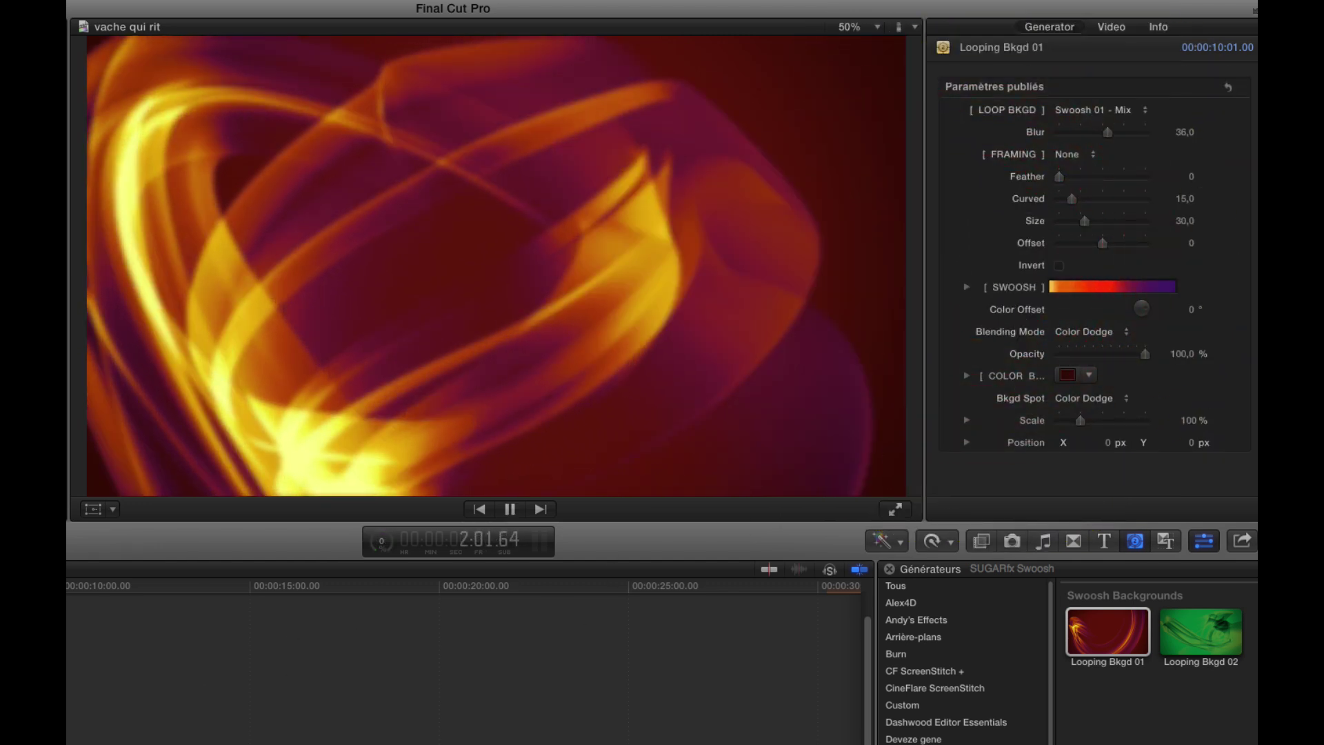
{"action": "key", "text": "space"}
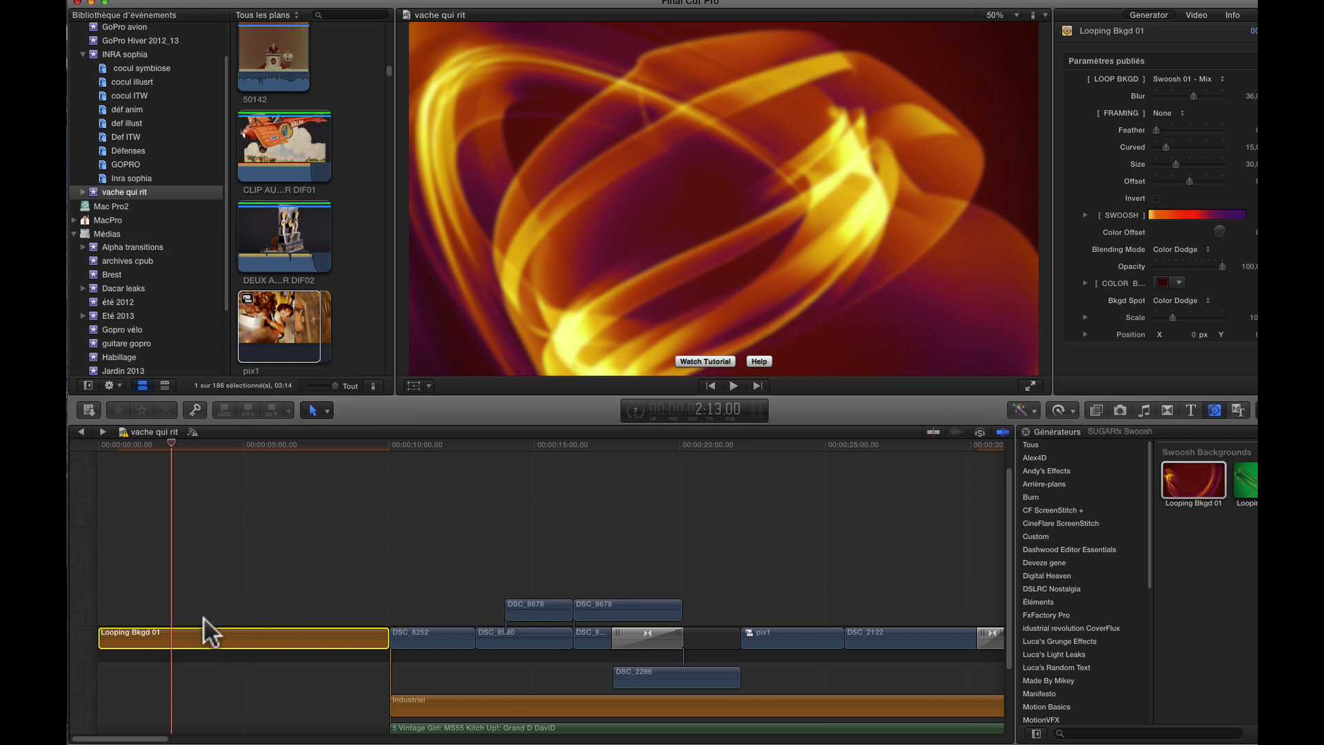
- Connect Looping Bkgd 01 above pix1 and DSC_2122, around the 10-second mark
{"action": "left_click_drag", "start_coordinate": [188, 633], "coordinate": [546, 664]}
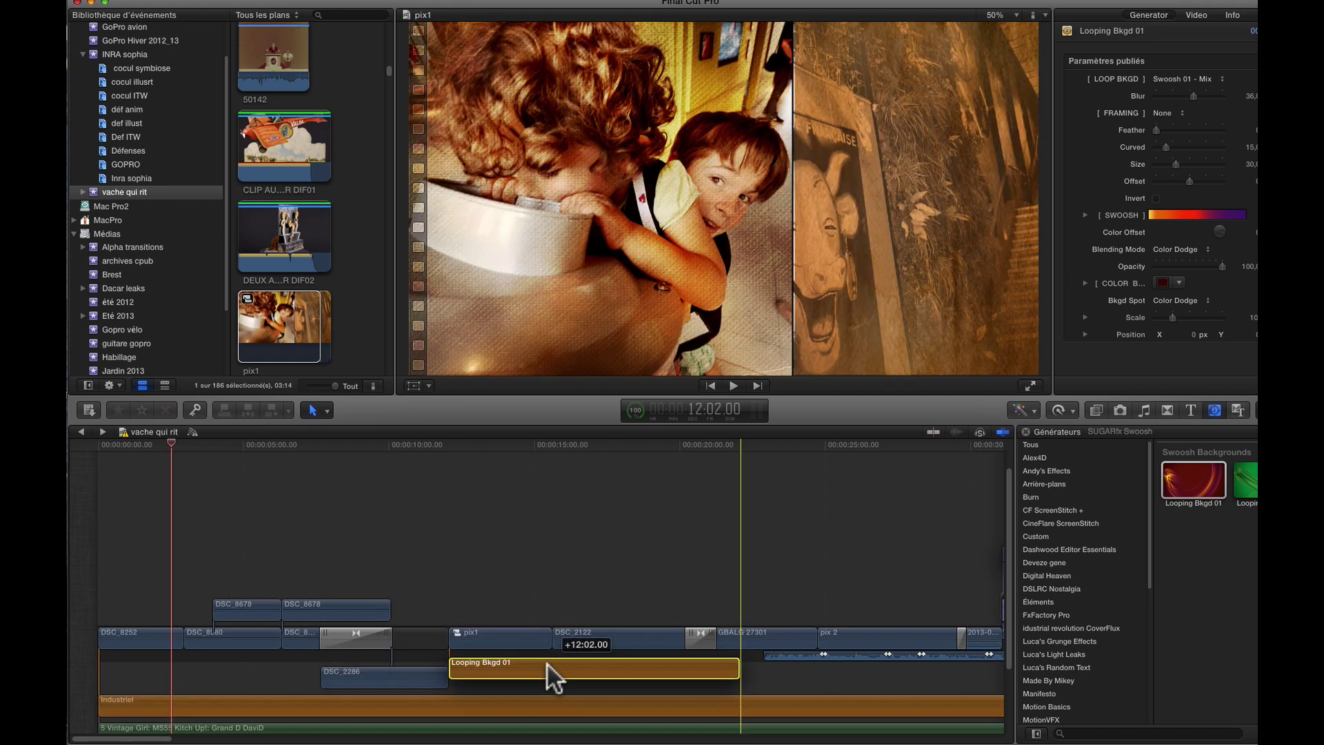
{"action": "left_click", "coordinate": [484, 443]}
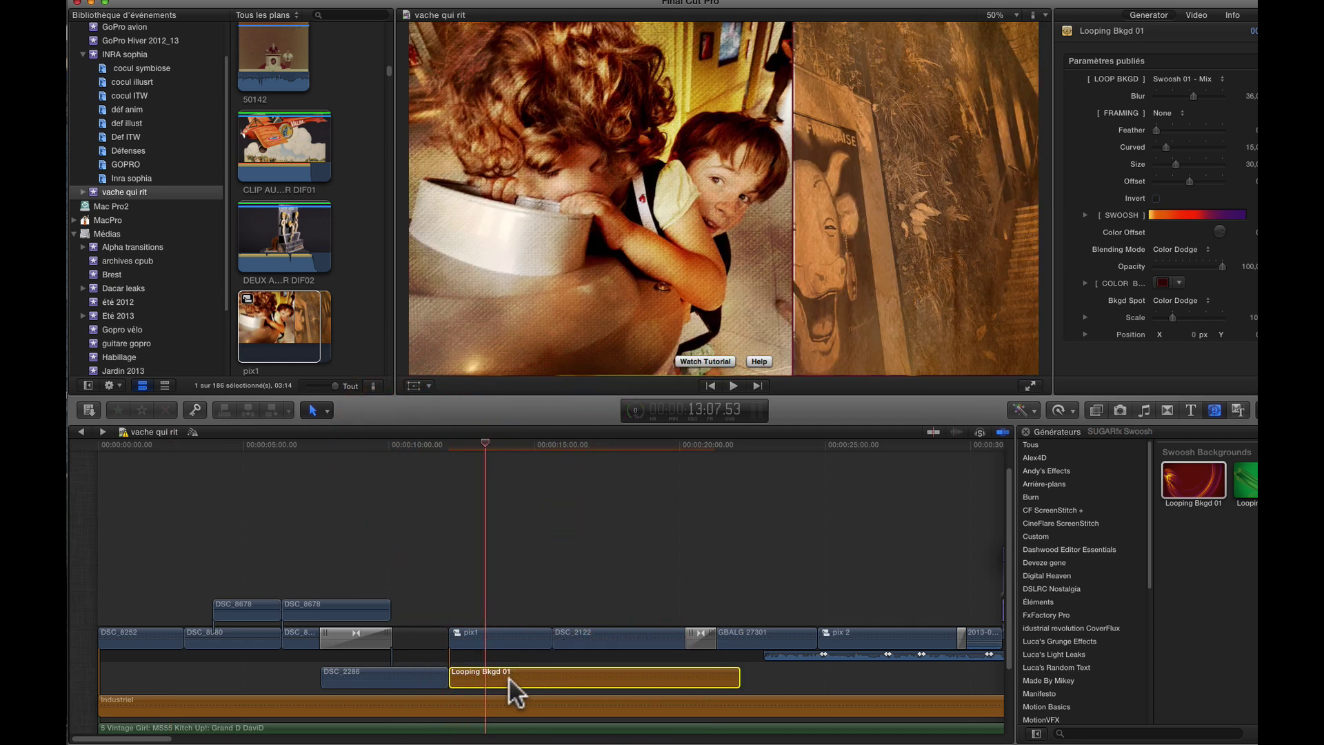
{"action": "left_click_drag", "start_coordinate": [508, 676], "coordinate": [511, 590]}
{"action": "left_click", "coordinate": [593, 443]}
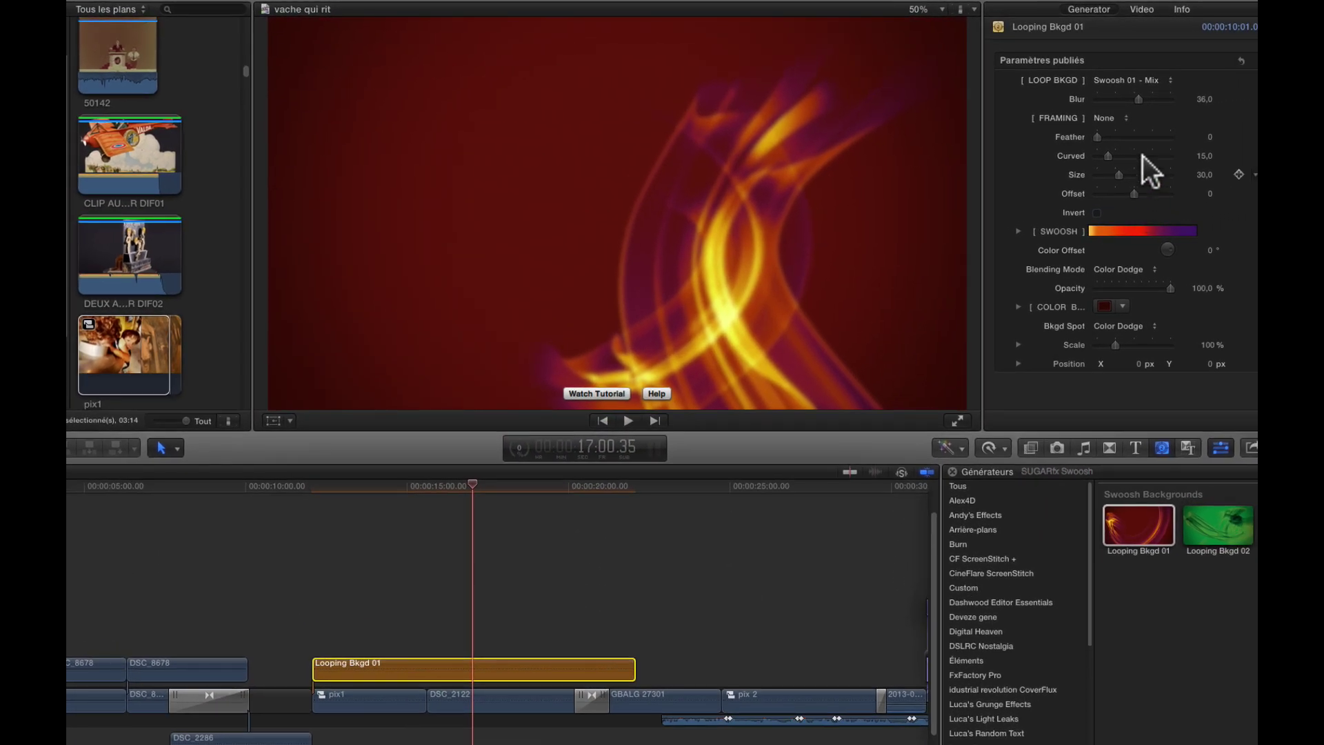
- Try Full Mortise, Left Side, Top and Bottom framing with extra feather on the background
{"action": "left_click", "coordinate": [1111, 118]}
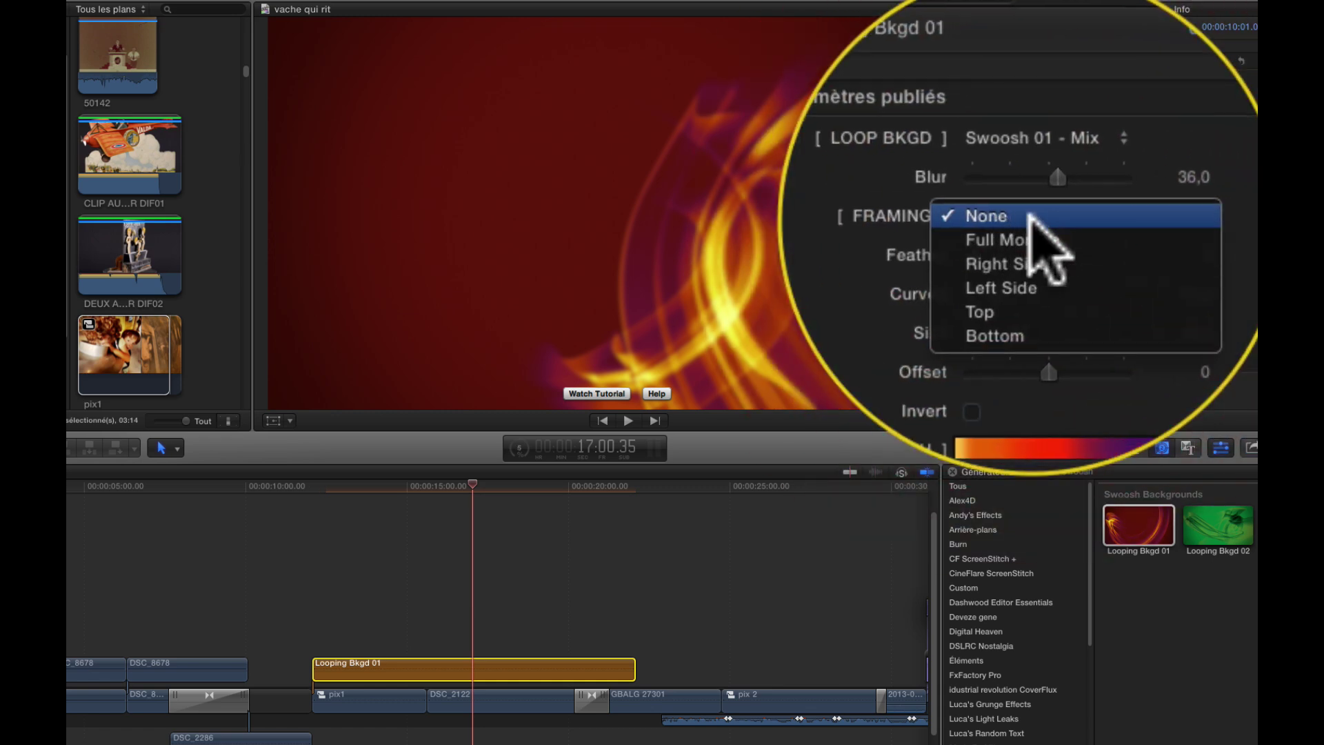
{"action": "left_click", "coordinate": [1031, 217]}
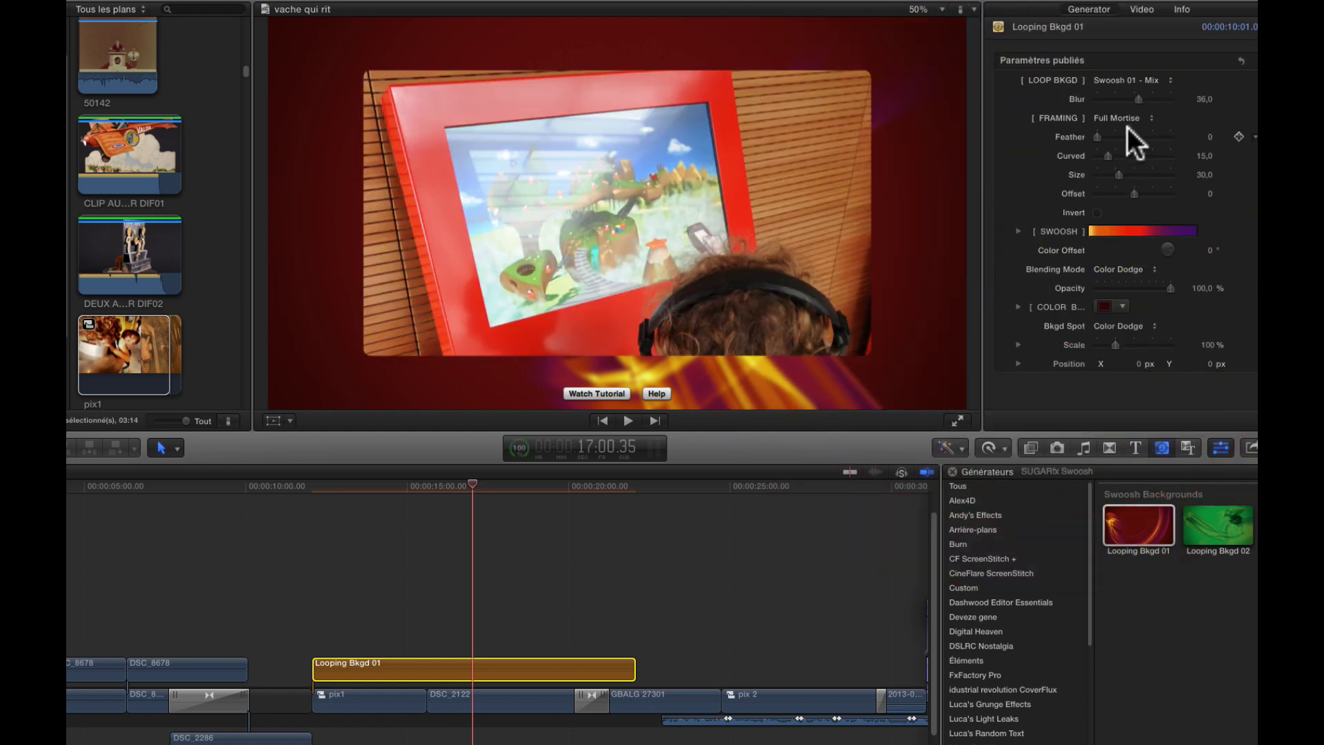
{"action": "left_click", "coordinate": [319, 491]}
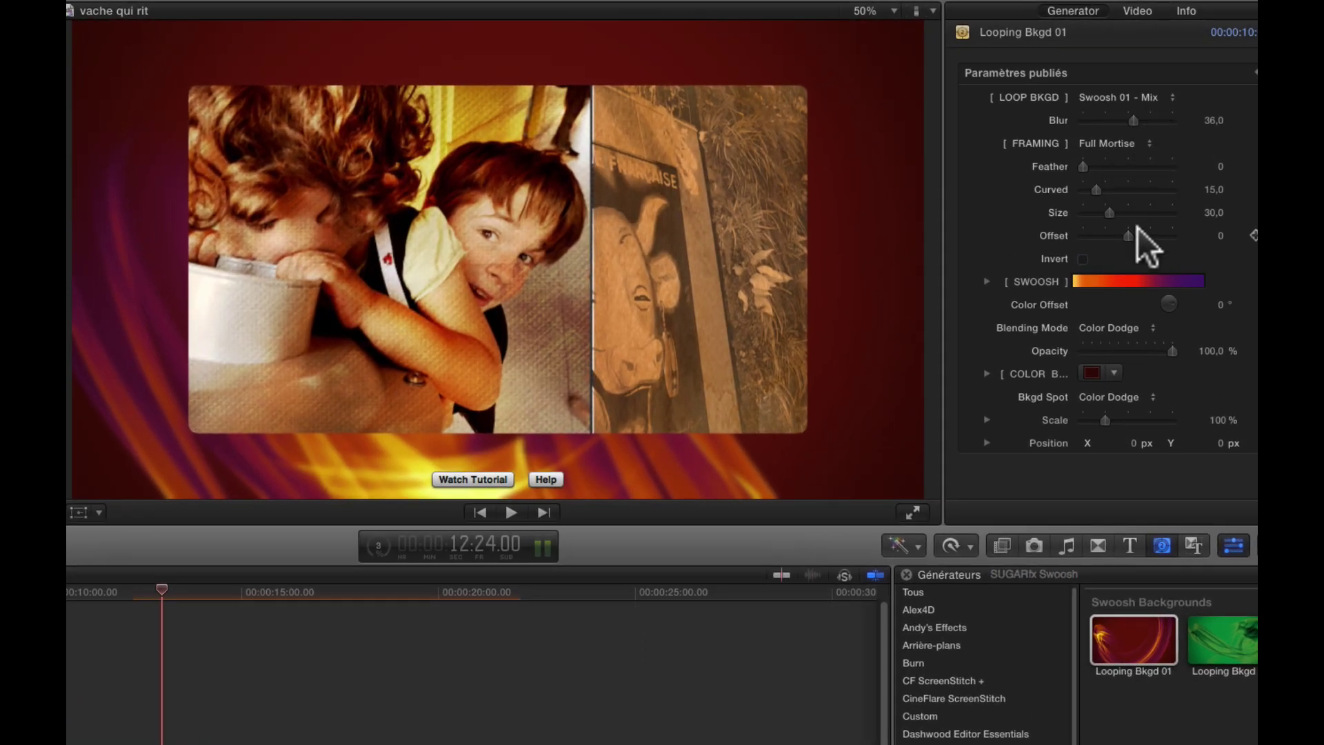
{"action": "left_click", "coordinate": [1145, 143]}
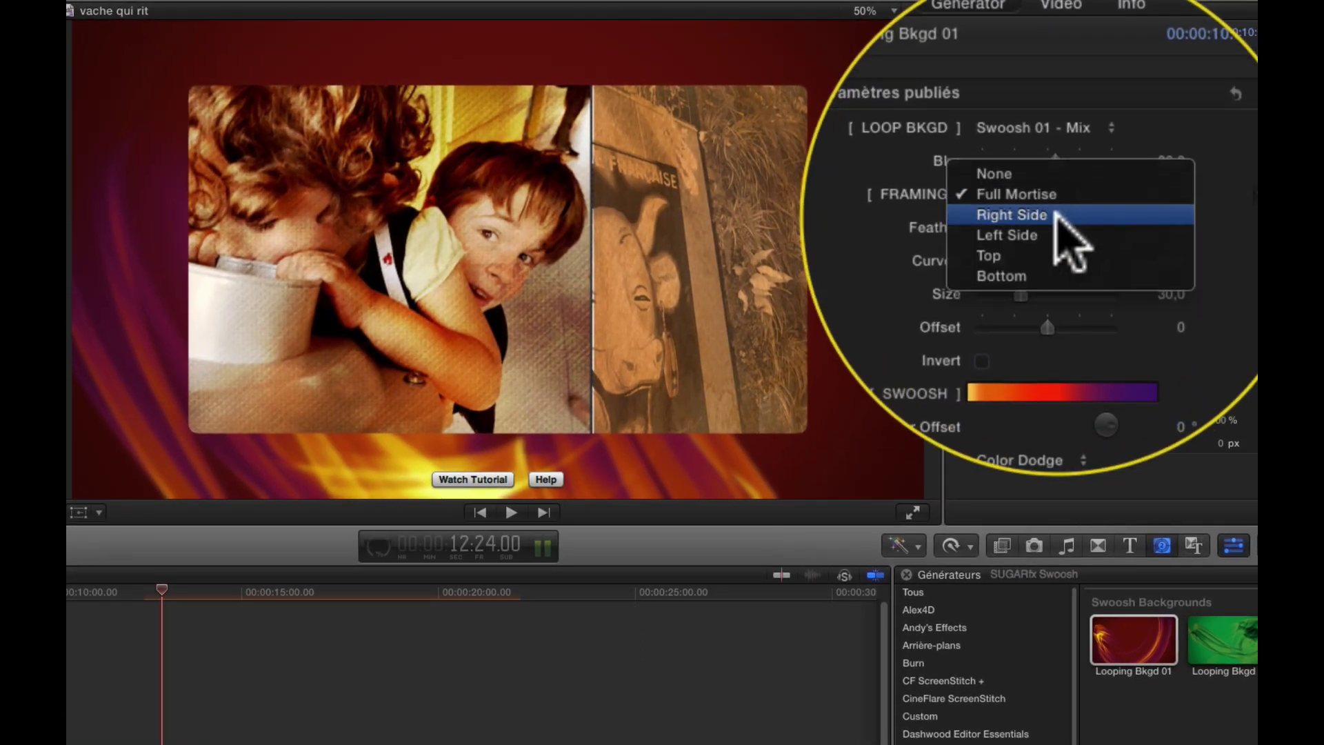
{"action": "left_click", "coordinate": [1133, 157]}
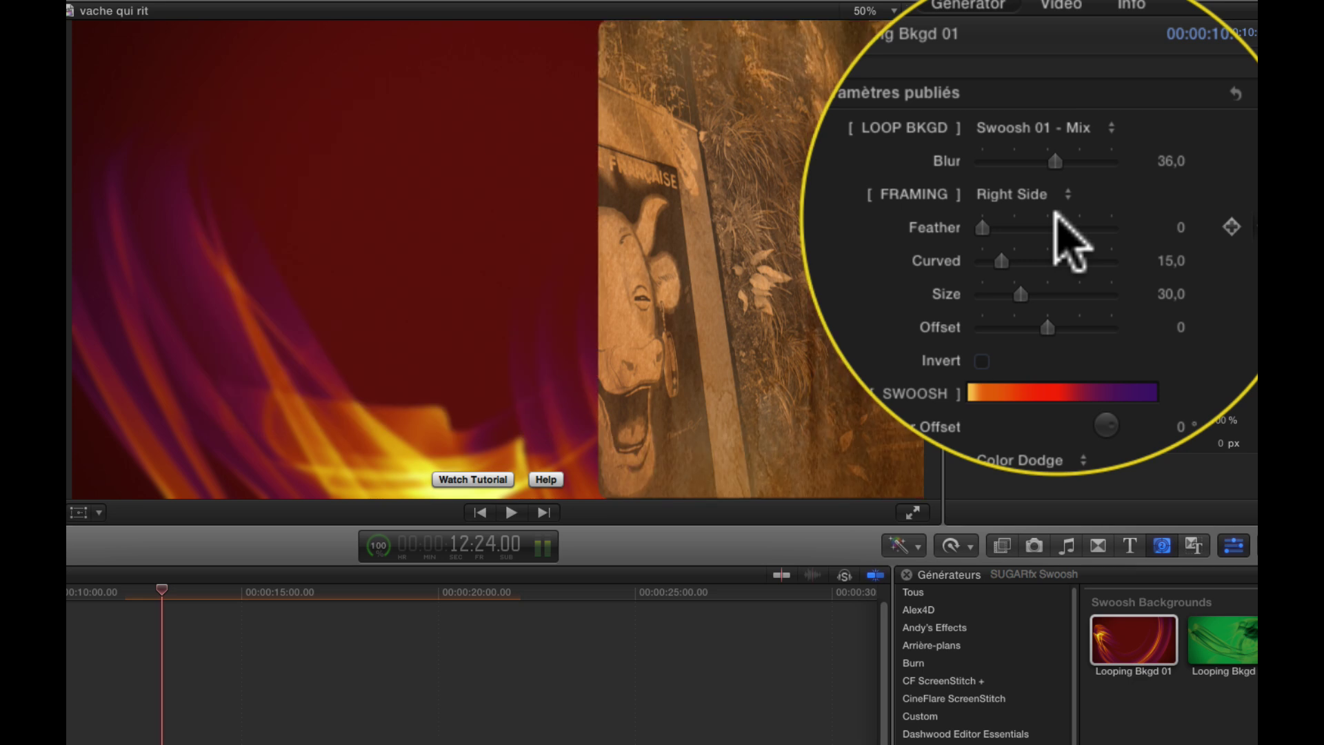
{"action": "left_click", "coordinate": [1056, 215]}
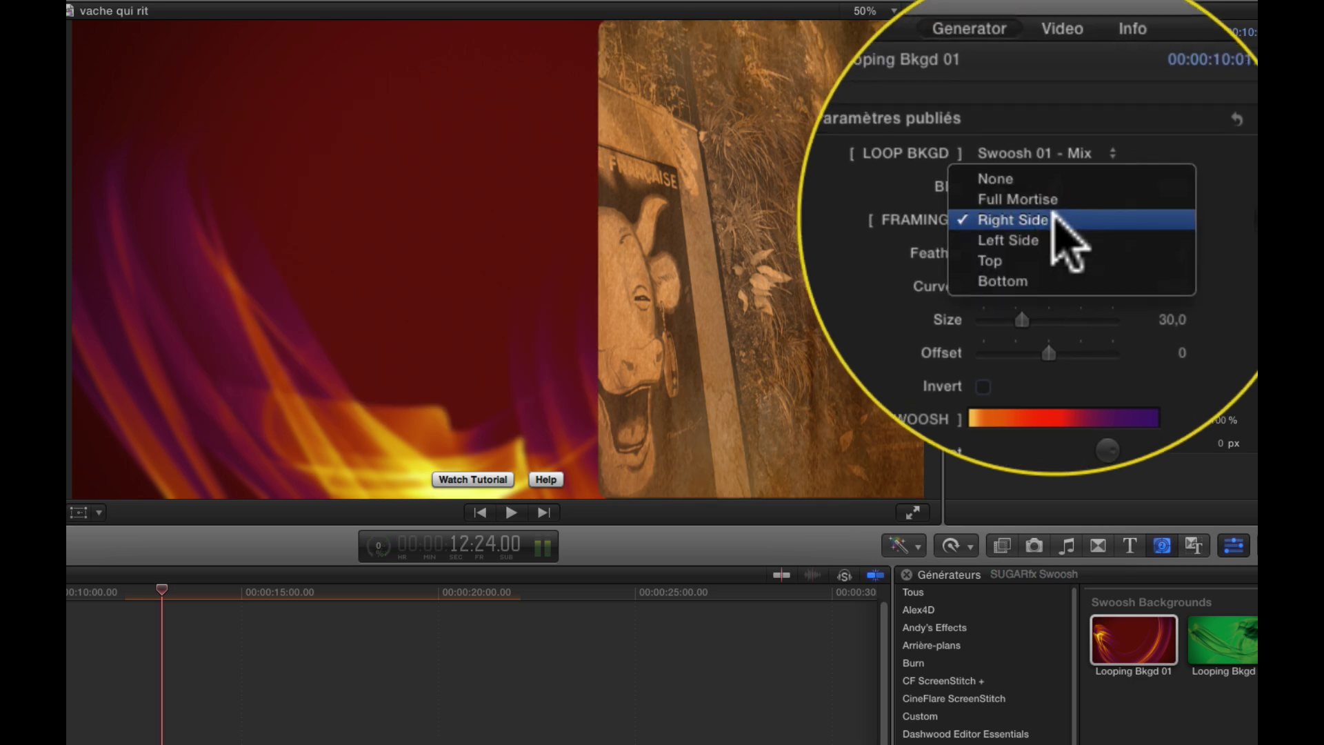
{"action": "left_click", "coordinate": [1055, 221]}
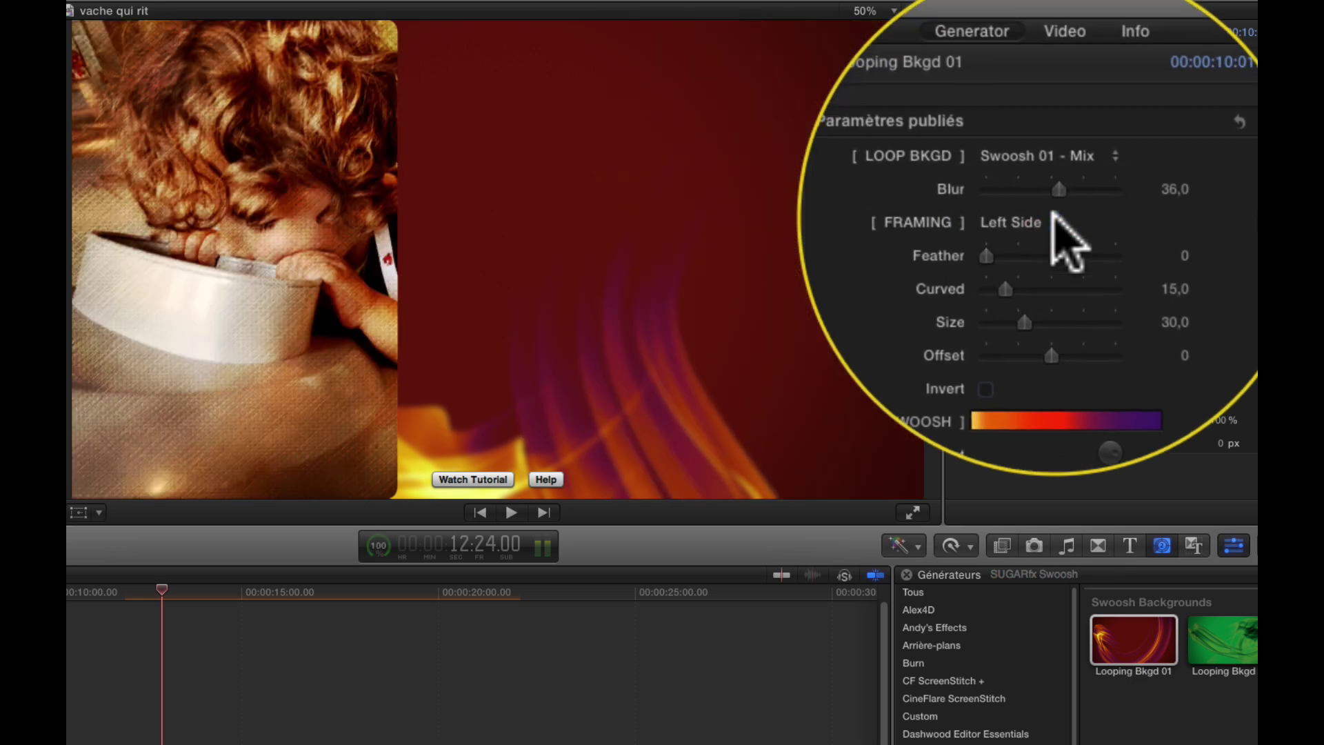
{"action": "left_click", "coordinate": [1054, 219]}
{"action": "left_click", "coordinate": [1056, 242]}
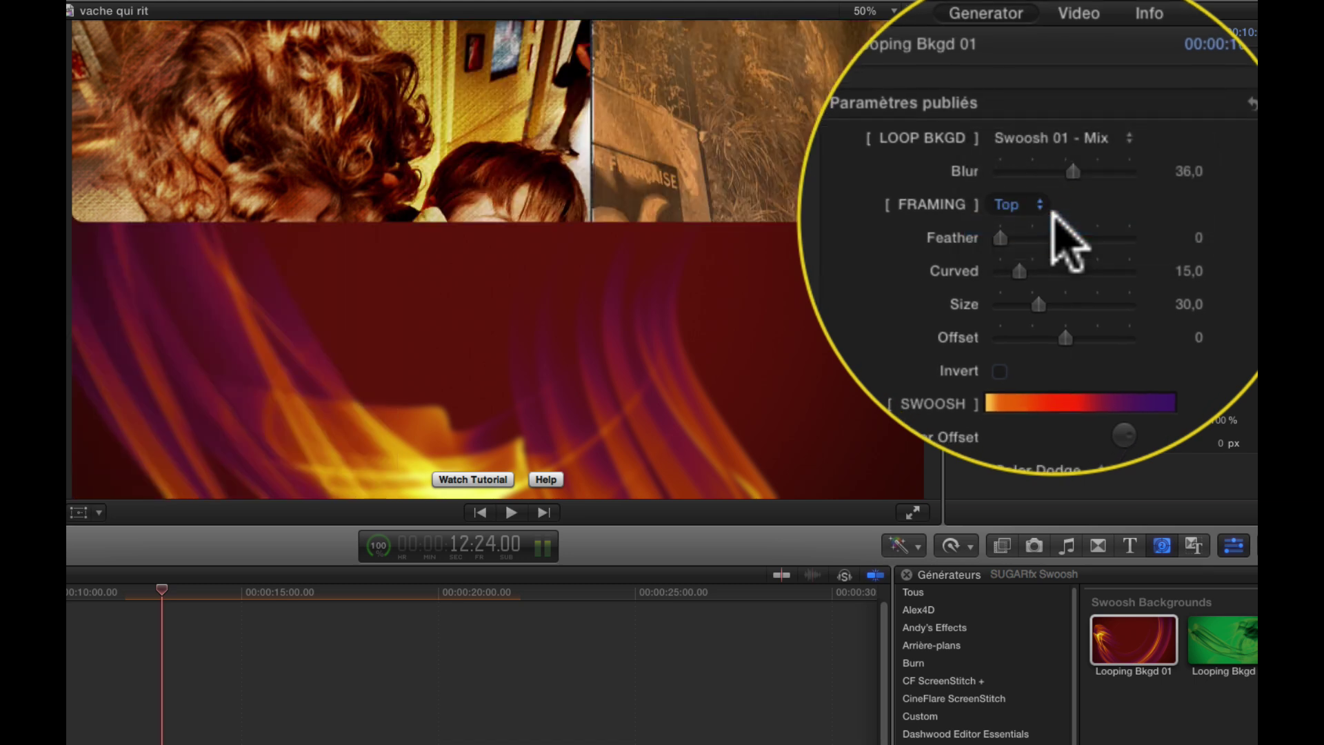
{"action": "left_click", "coordinate": [1053, 215]}
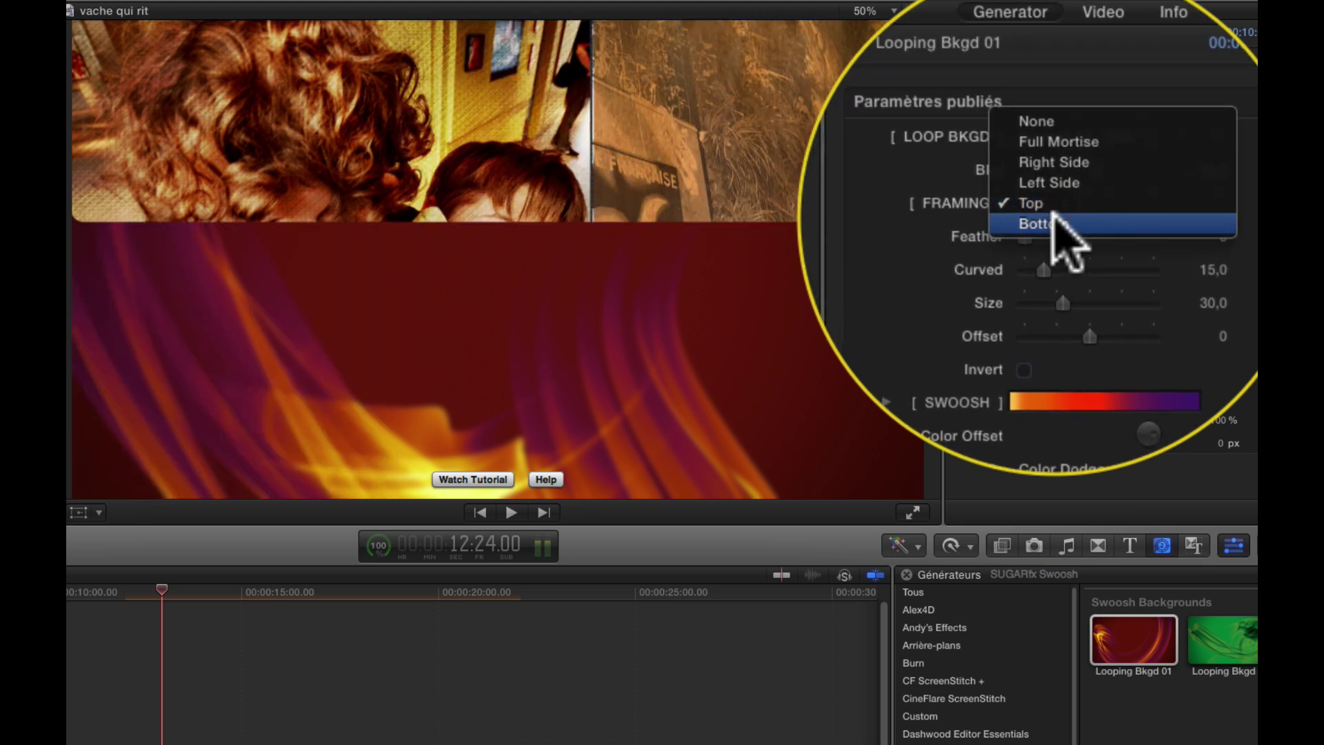
{"action": "left_click", "coordinate": [1057, 231]}
{"action": "mouse_move", "coordinate": [1053, 219]}
{"action": "left_mouse_down"}
{"action": "mouse_move", "coordinate": [1052, 208]}
{"action": "mouse_move", "coordinate": [1191, 172]}
{"action": "mouse_move", "coordinate": [1188, 156]}
{"action": "mouse_move", "coordinate": [991, 160]}
{"action": "mouse_move", "coordinate": [1227, 175]}
{"action": "left_mouse_up"}
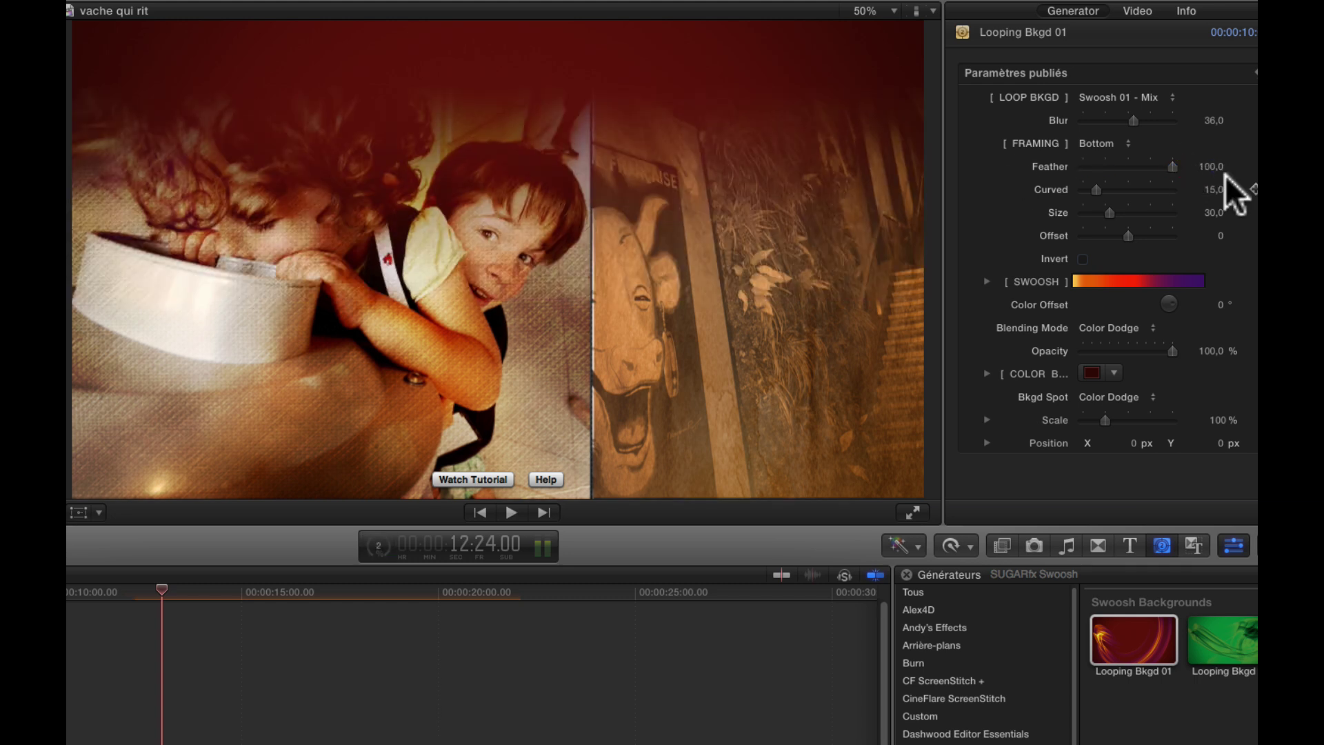
- Set Framing back to None and drag Blur down to 0
{"action": "left_click", "coordinate": [1115, 143]}
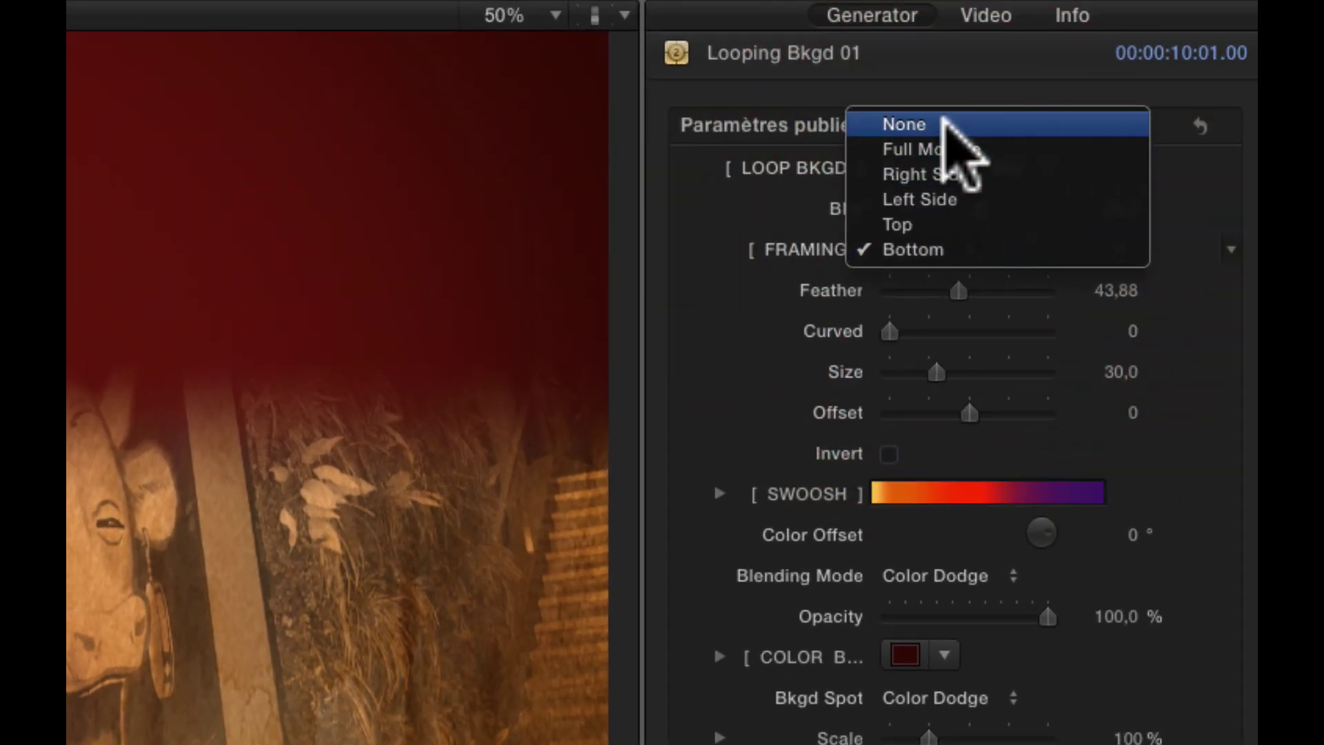
{"action": "left_click", "coordinate": [1113, 71]}
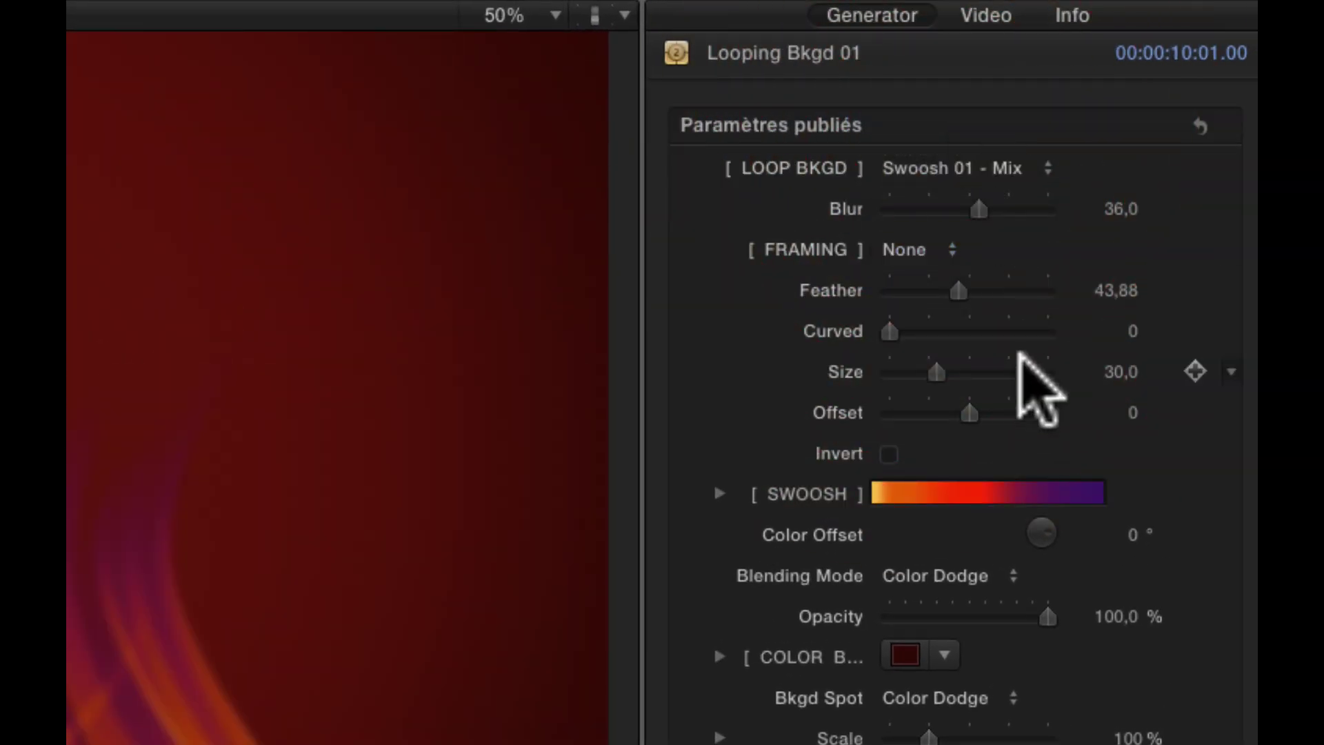
{"action": "left_click_drag", "start_coordinate": [979, 208], "coordinate": [725, 210]}
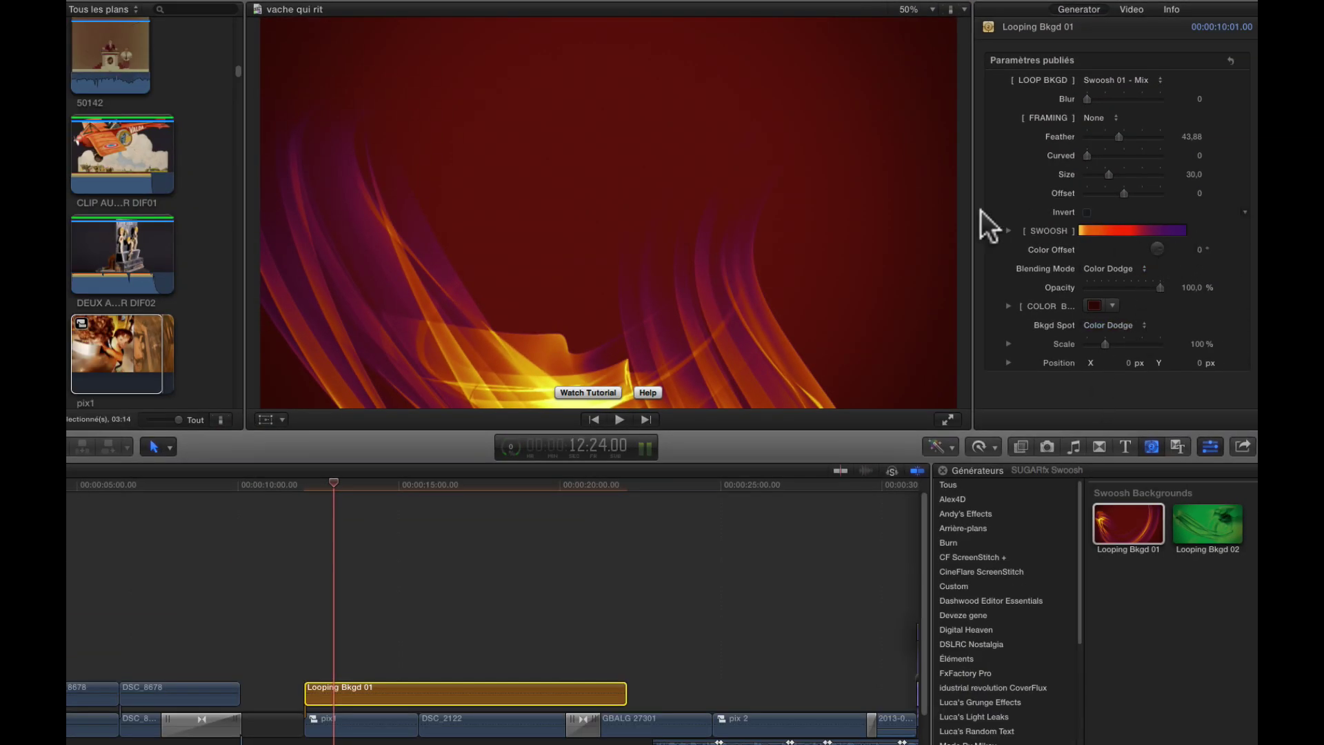
- Recolour the four SWOOSH gradient stops green, light green, light cyan and blue
{"action": "left_click", "coordinate": [1009, 231]}
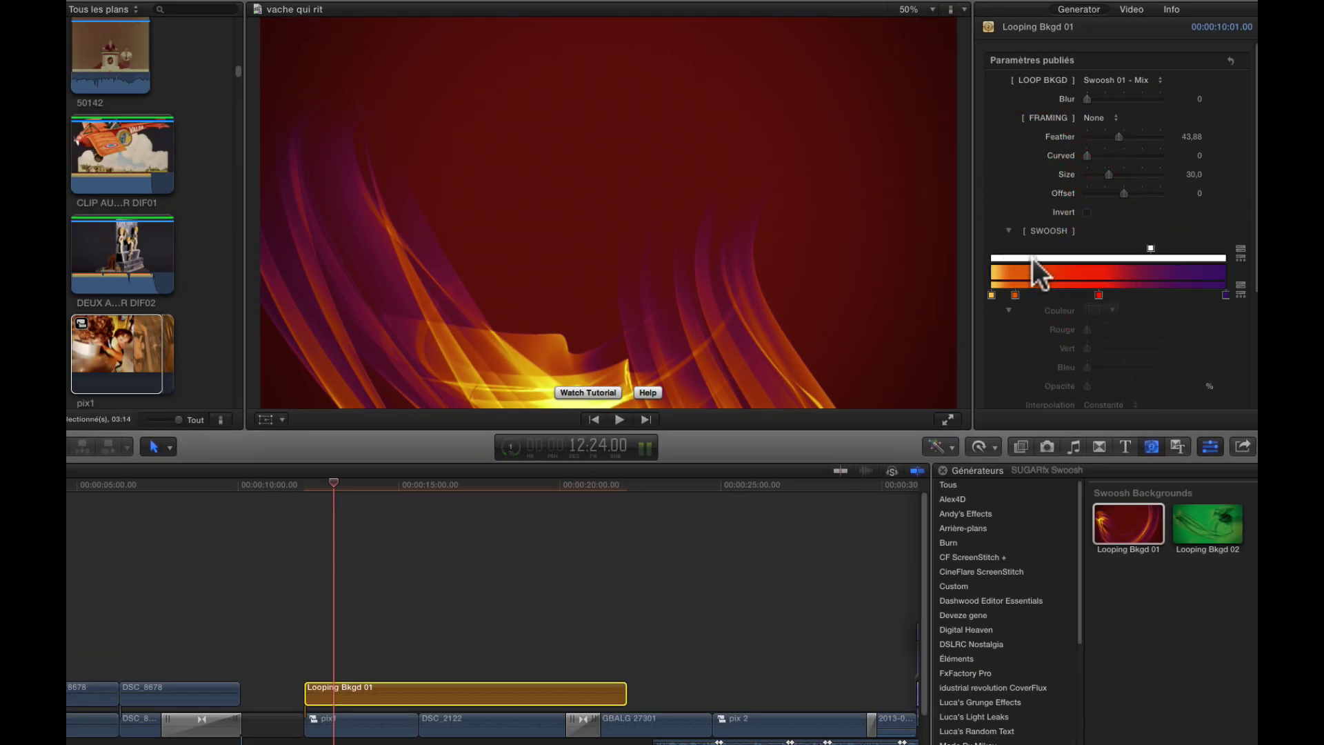
{"action": "left_click", "coordinate": [1225, 294]}
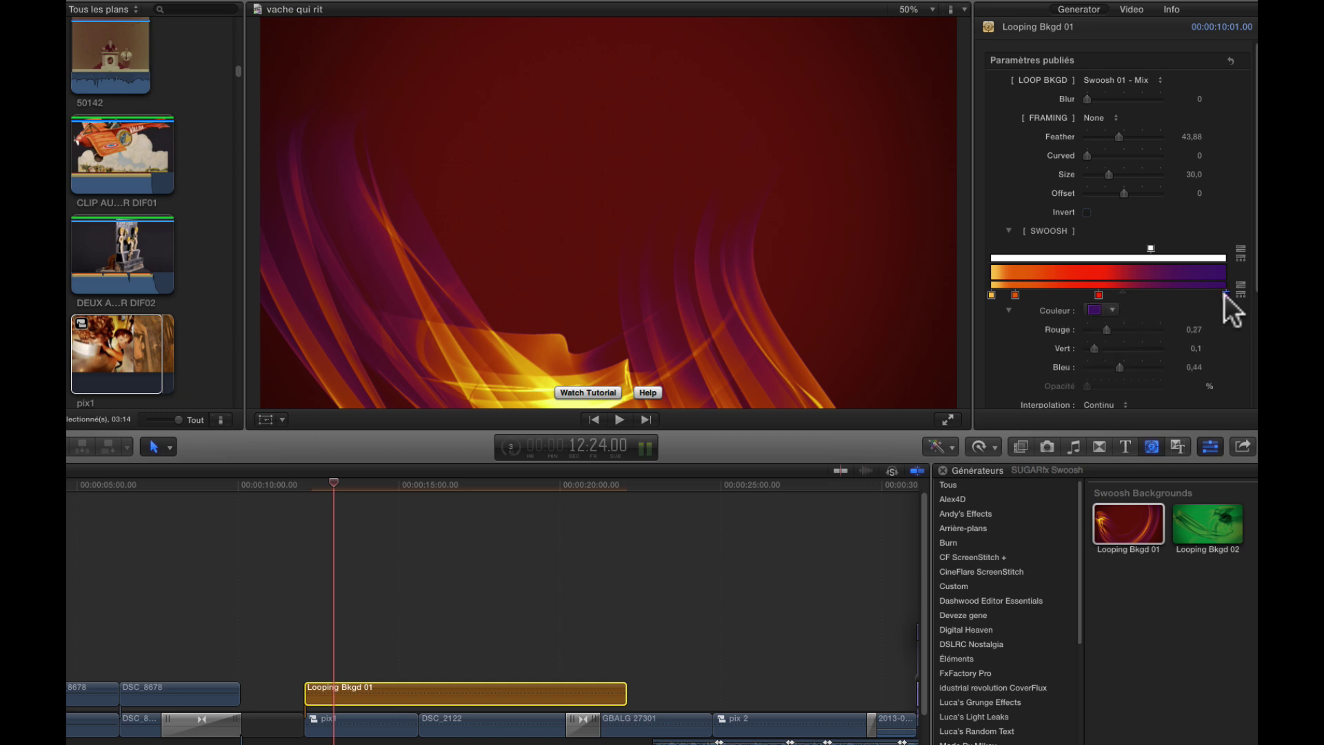
{"action": "left_click", "coordinate": [1094, 310]}
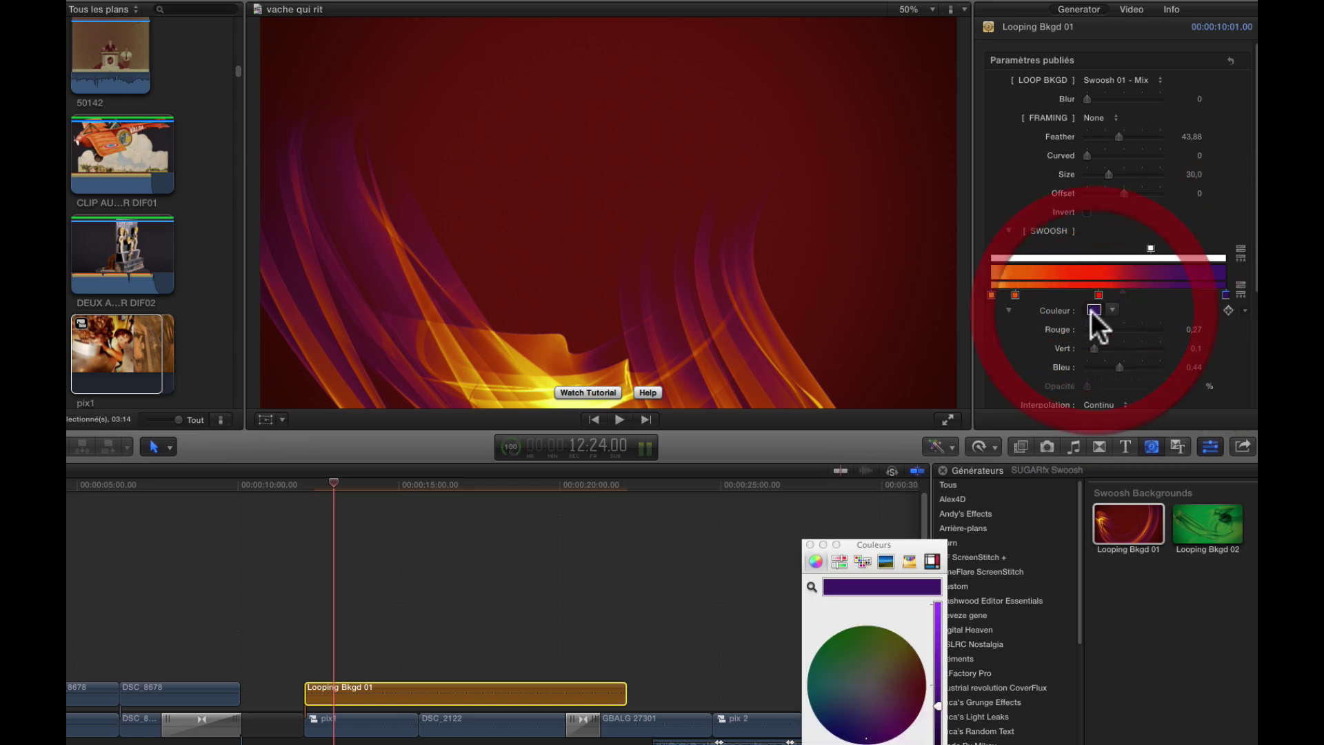
{"action": "left_click", "coordinate": [835, 644]}
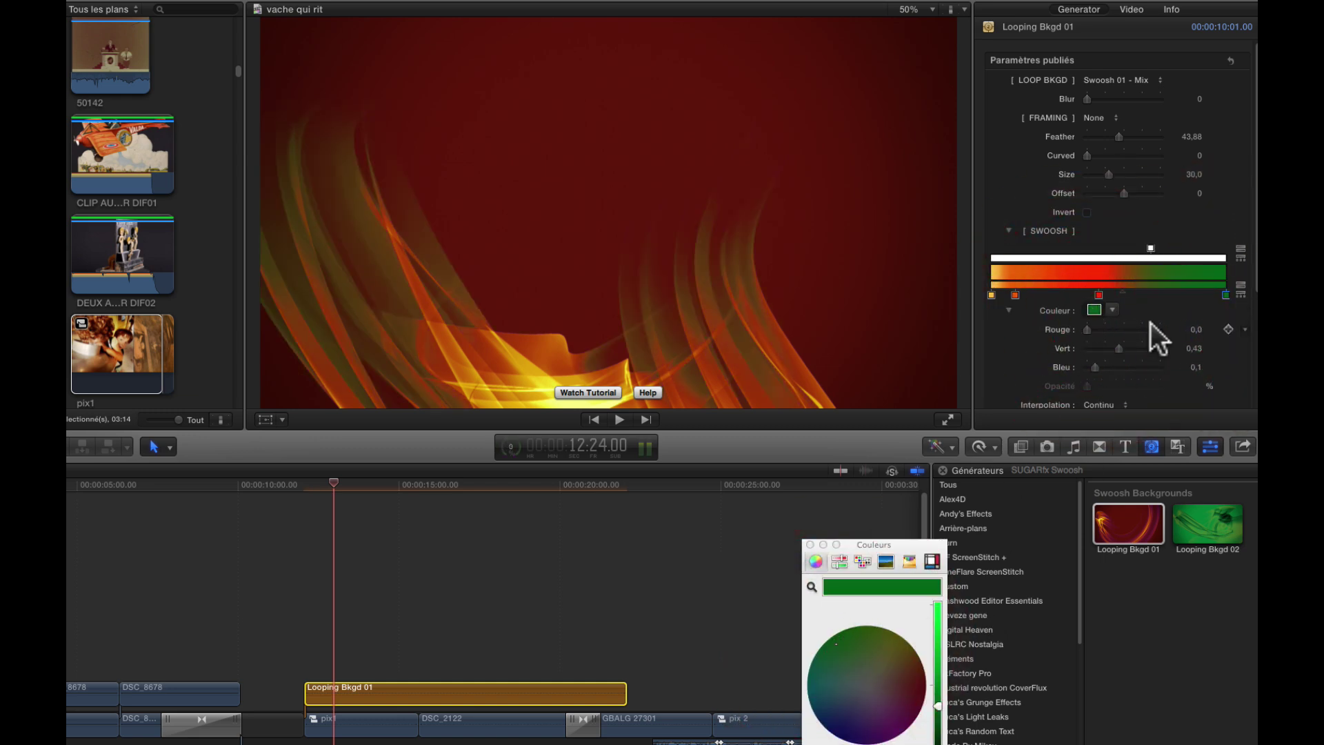
{"action": "left_click", "coordinate": [1098, 295]}
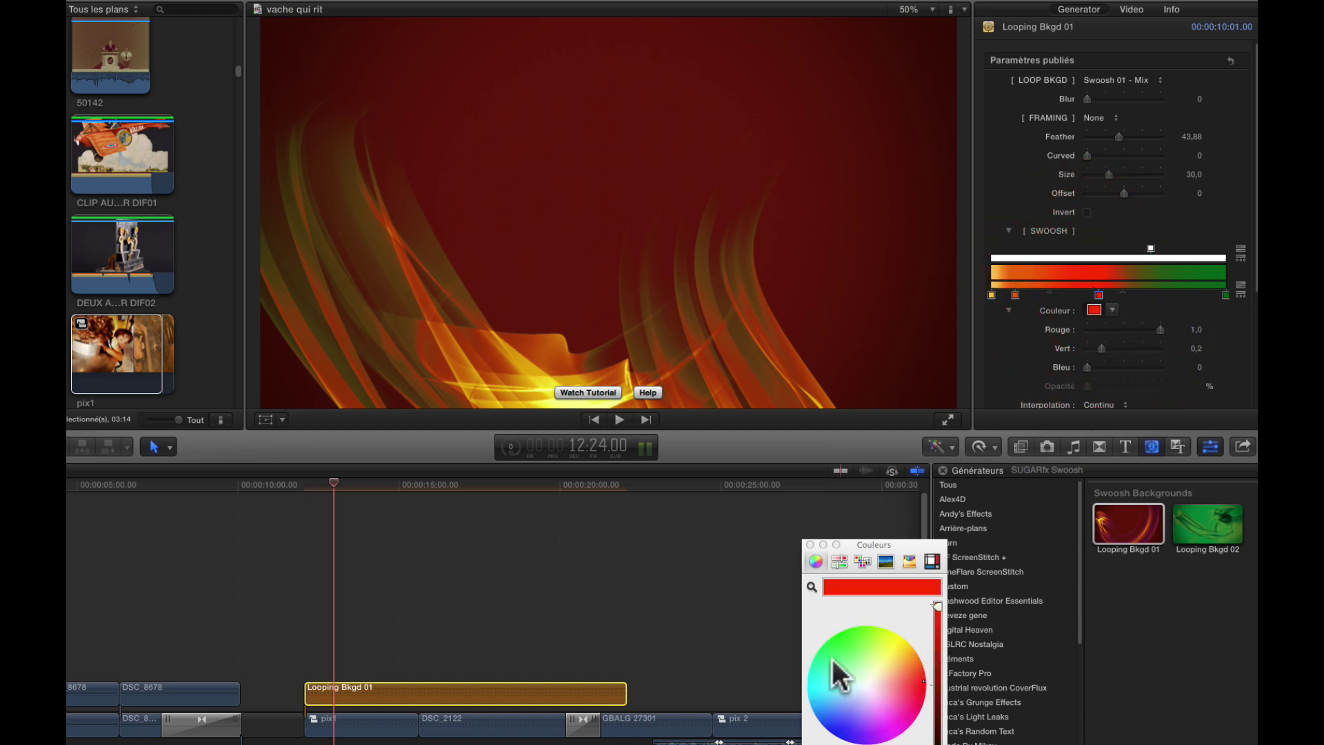
{"action": "left_click", "coordinate": [855, 664]}
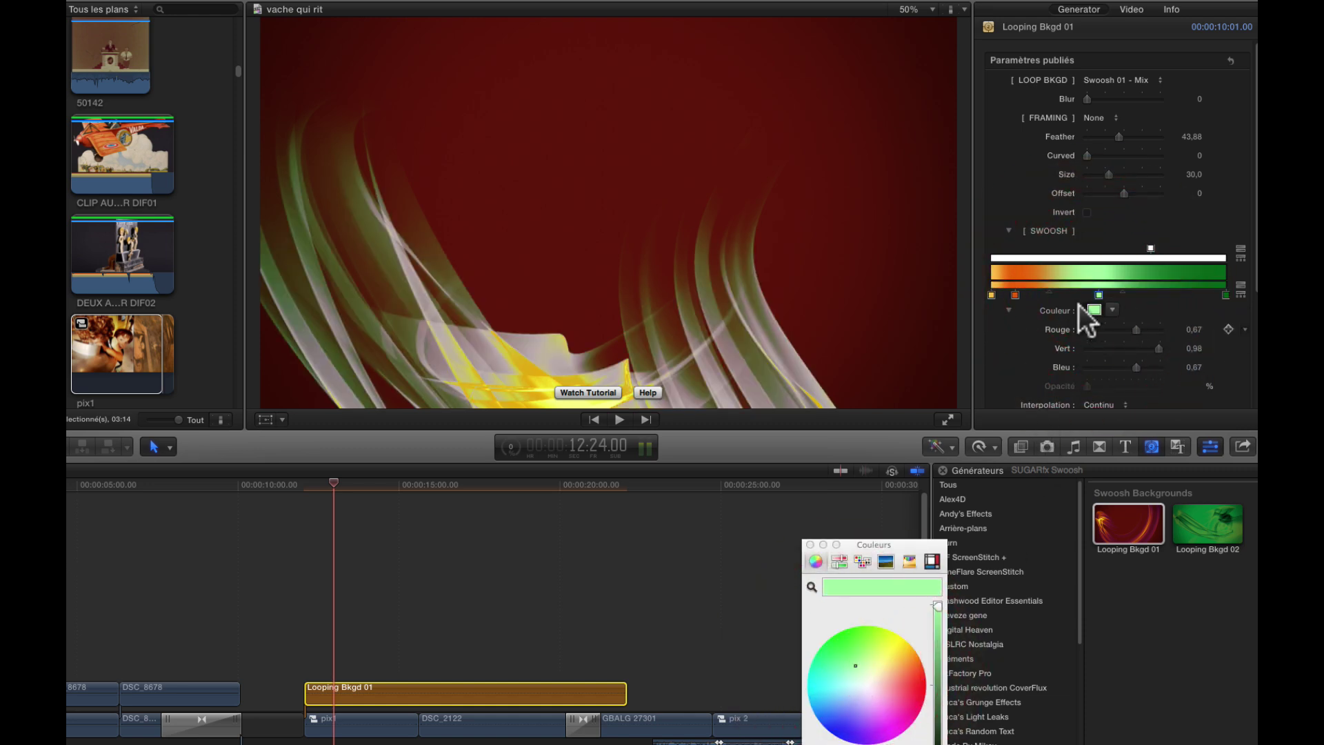
{"action": "left_click", "coordinate": [1015, 295]}
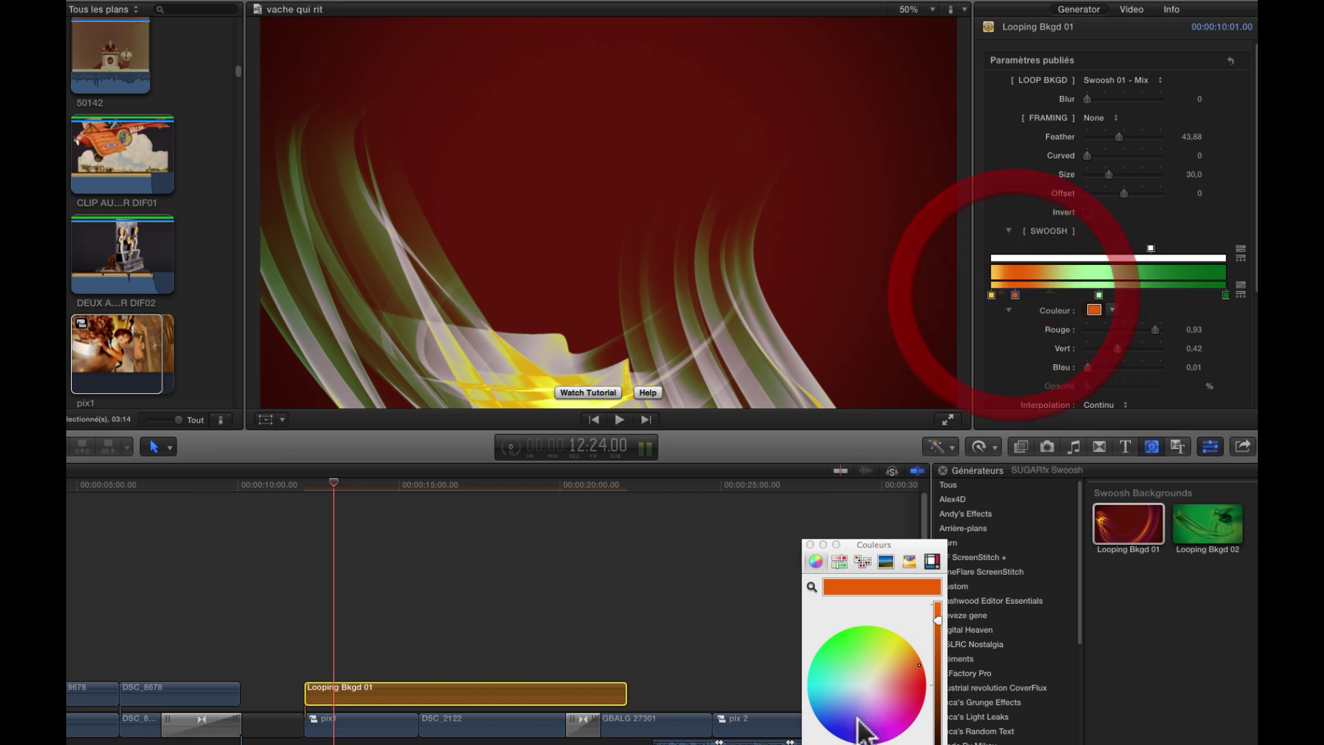
{"action": "left_click", "coordinate": [837, 686]}
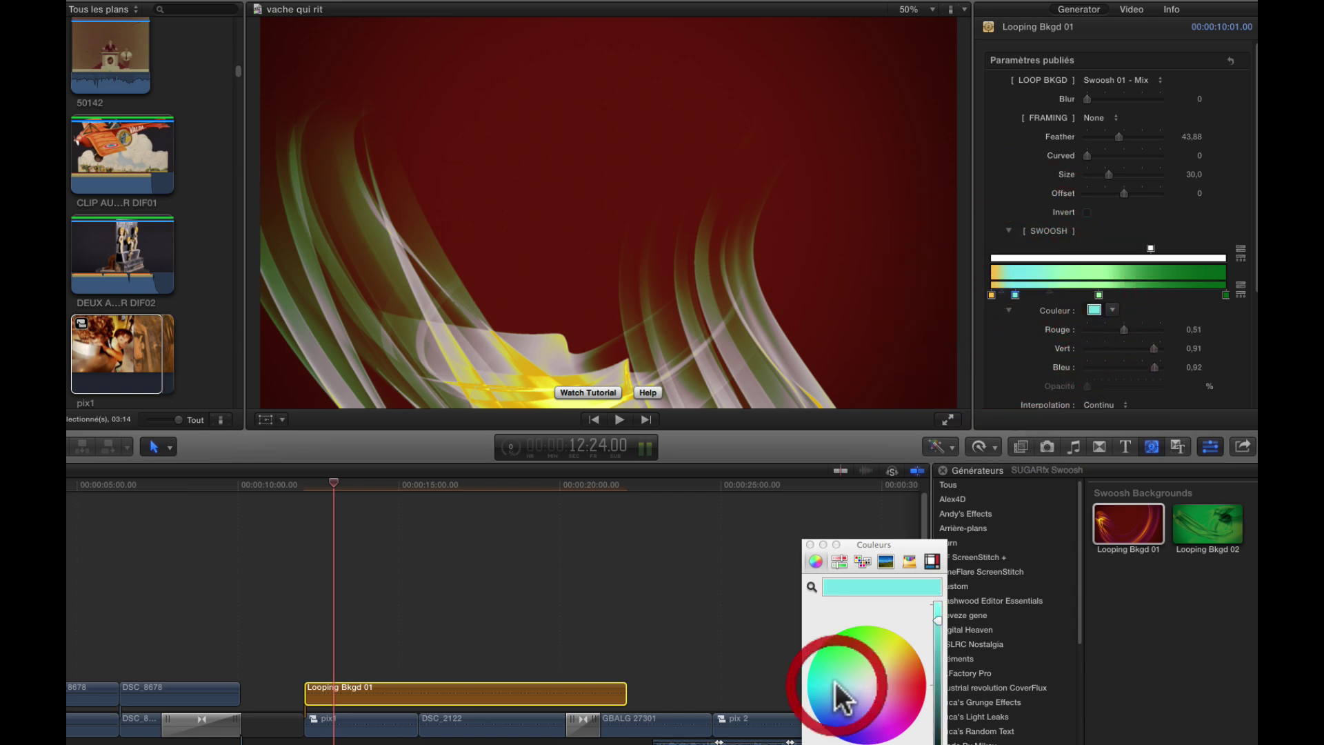
{"action": "left_click", "coordinate": [991, 295]}
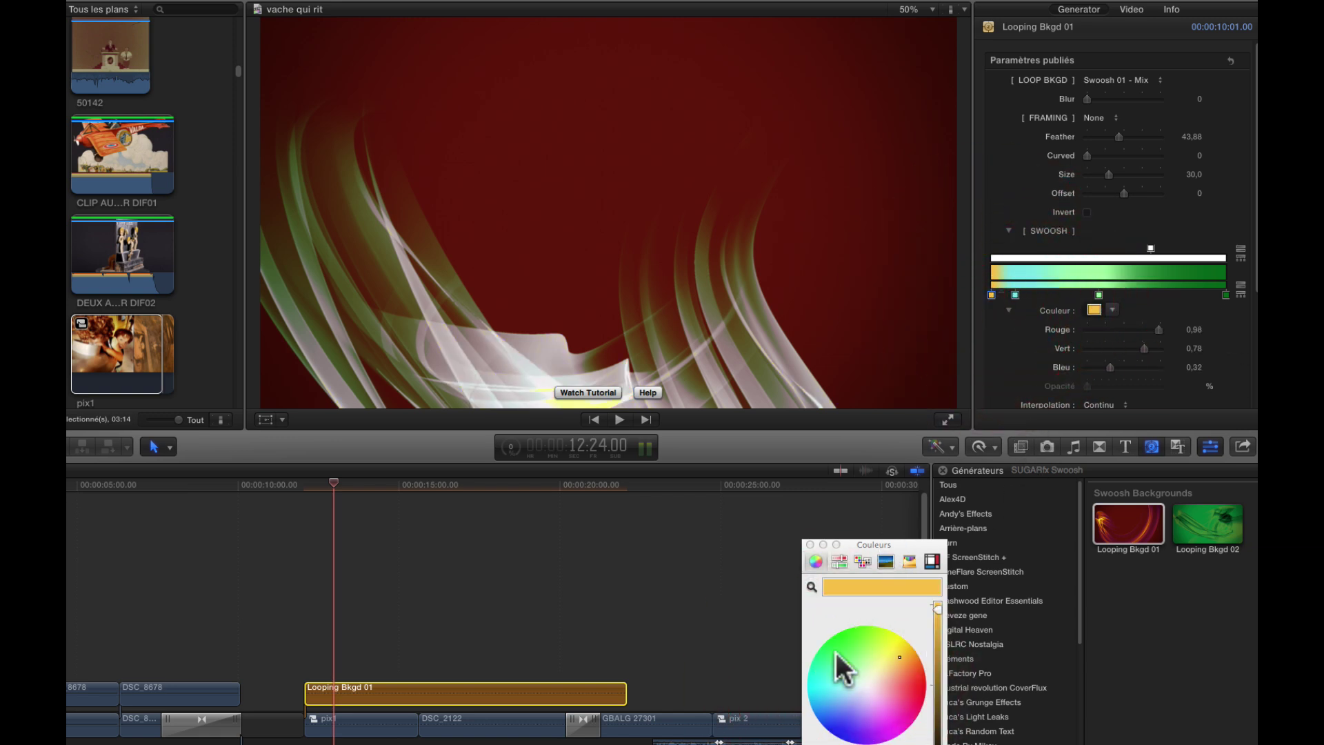
{"action": "left_click", "coordinate": [820, 710]}
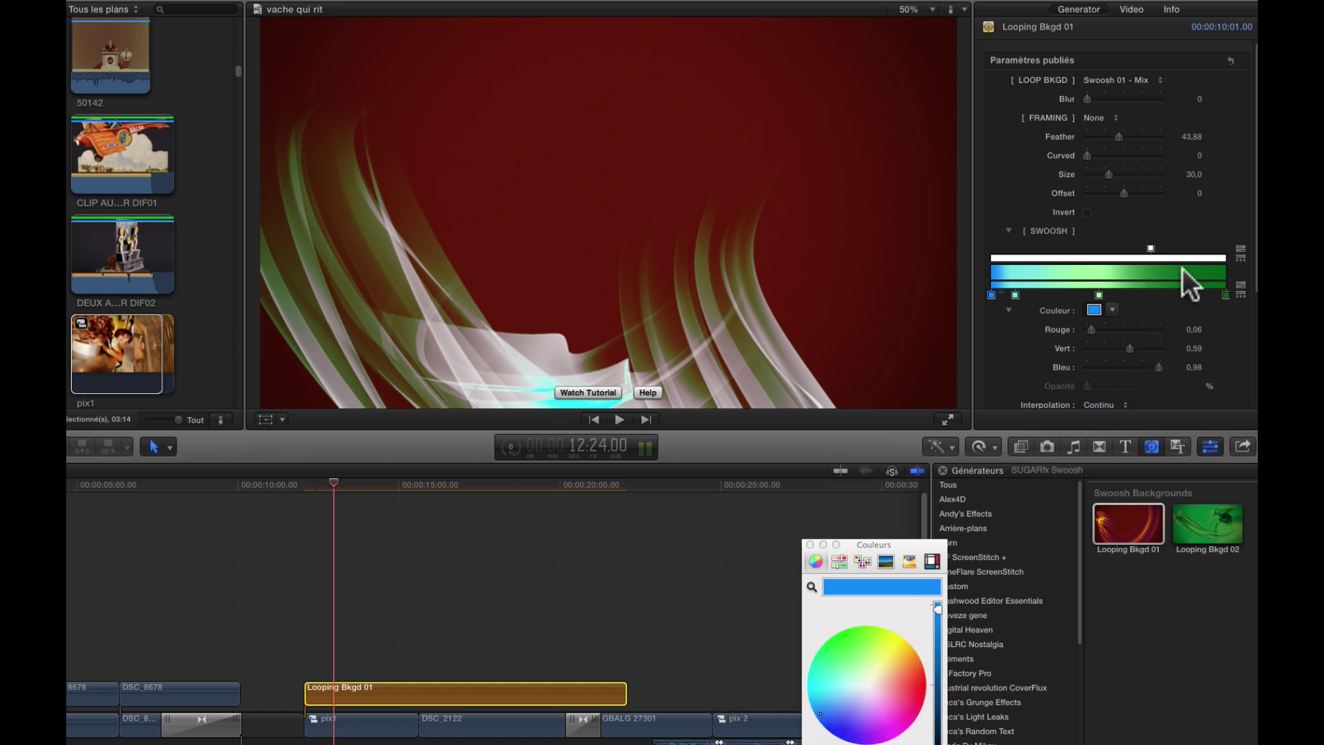
- Set COLOR BKGD to a deep purple
{"action": "scroll", "coordinate": [1104, 297], "scroll_direction": "down", "scroll_amount": 4}
{"action": "scroll", "coordinate": [1106, 310], "scroll_direction": "down", "scroll_amount": 2}
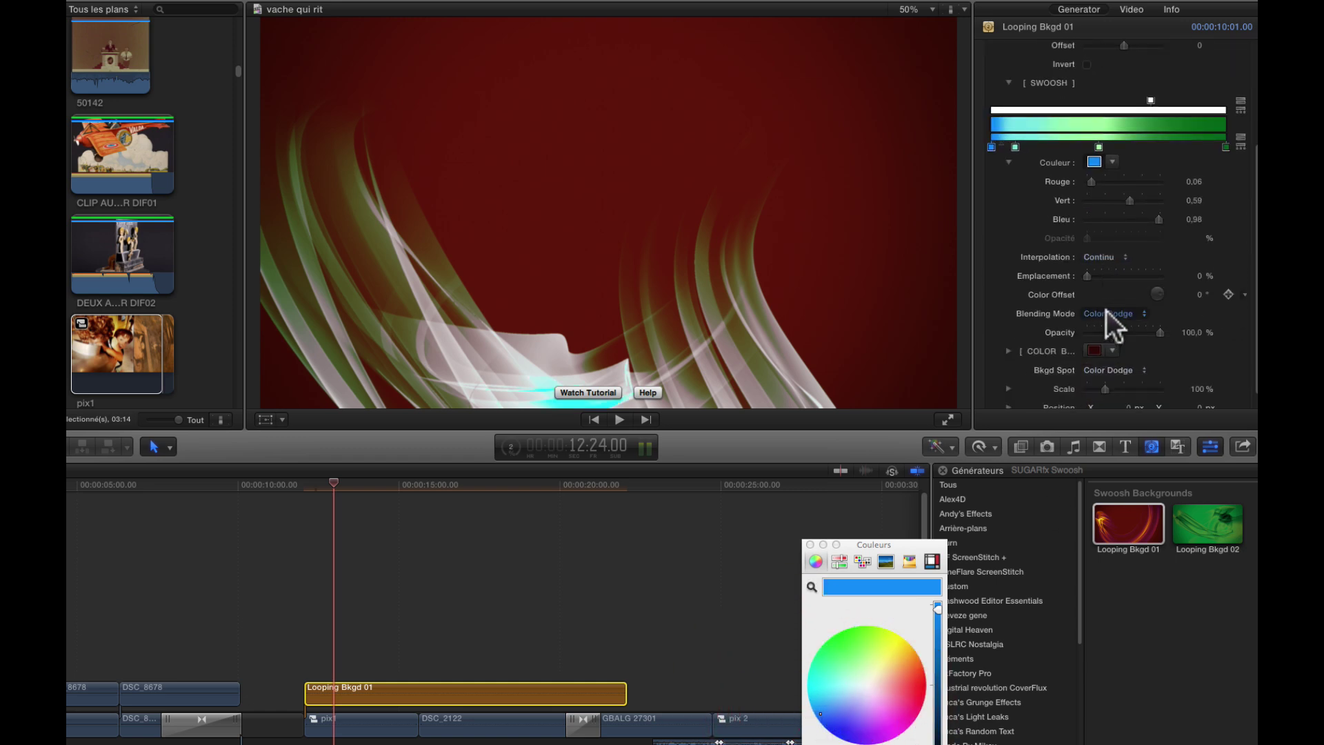
{"action": "left_click", "coordinate": [1095, 335]}
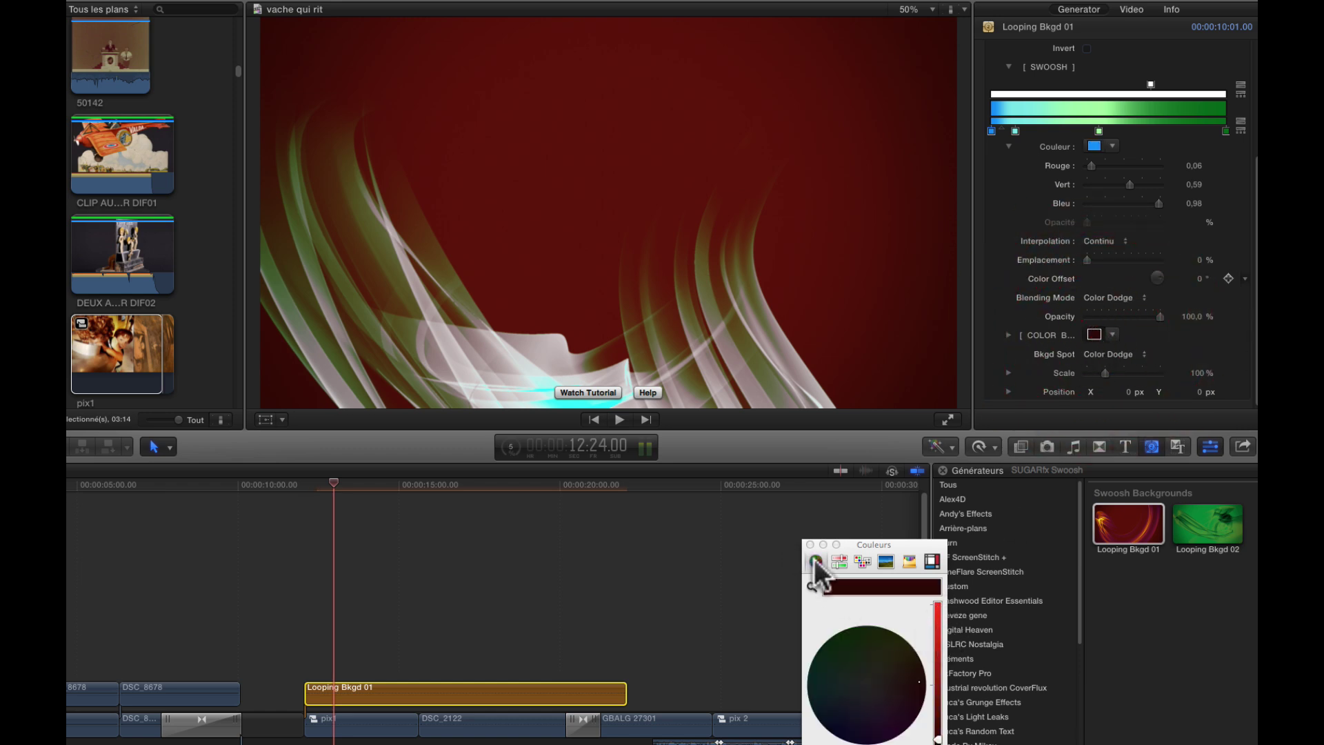
{"action": "left_click", "coordinate": [886, 659]}
{"action": "left_click_drag", "start_coordinate": [938, 665], "coordinate": [938, 631]}
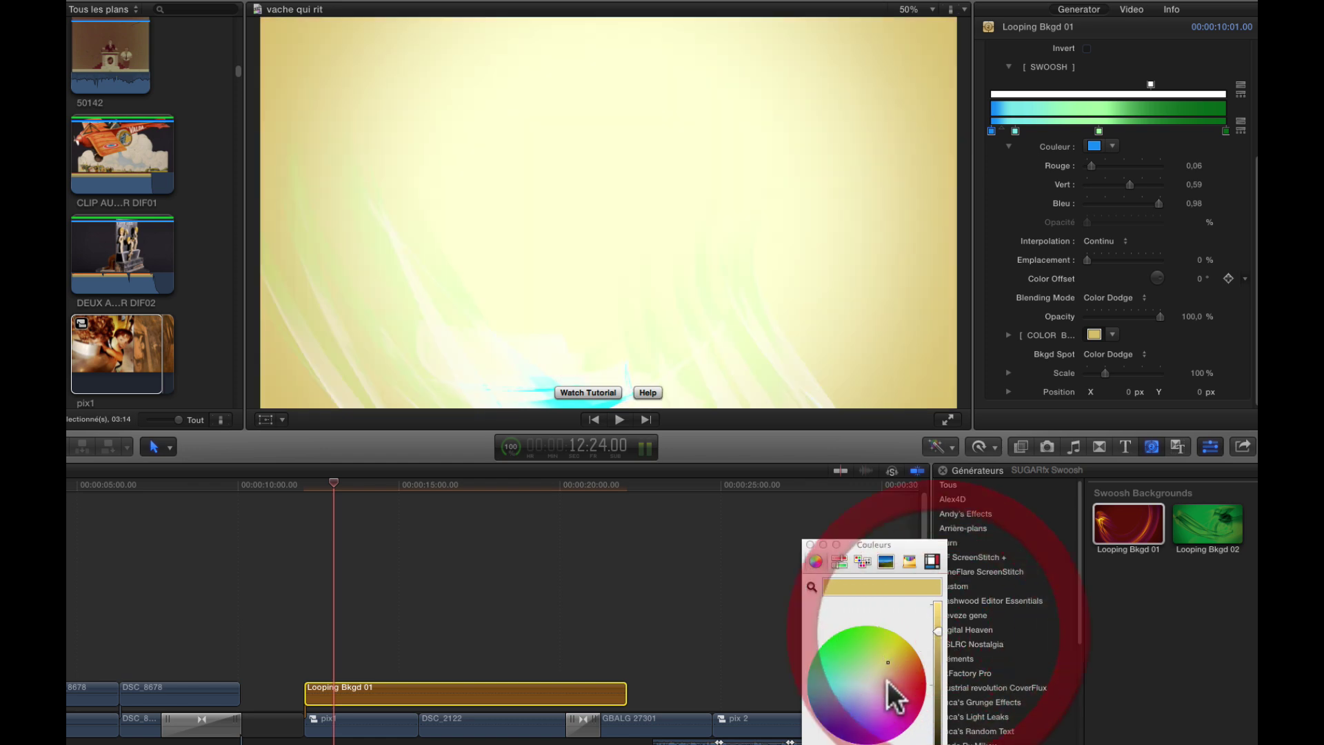
{"action": "left_click", "coordinate": [855, 692]}
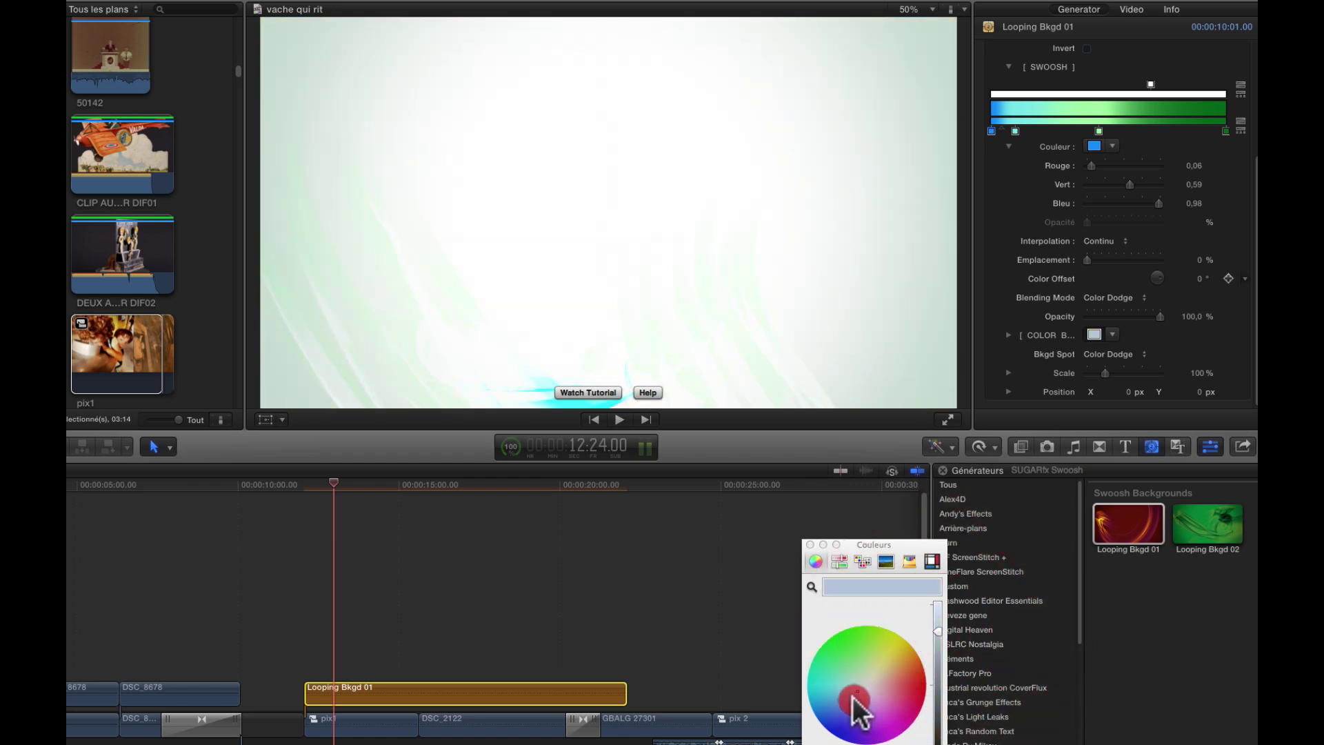
{"action": "left_click_drag", "start_coordinate": [853, 696], "coordinate": [851, 732]}
{"action": "left_click_drag", "start_coordinate": [938, 640], "coordinate": [936, 731]}
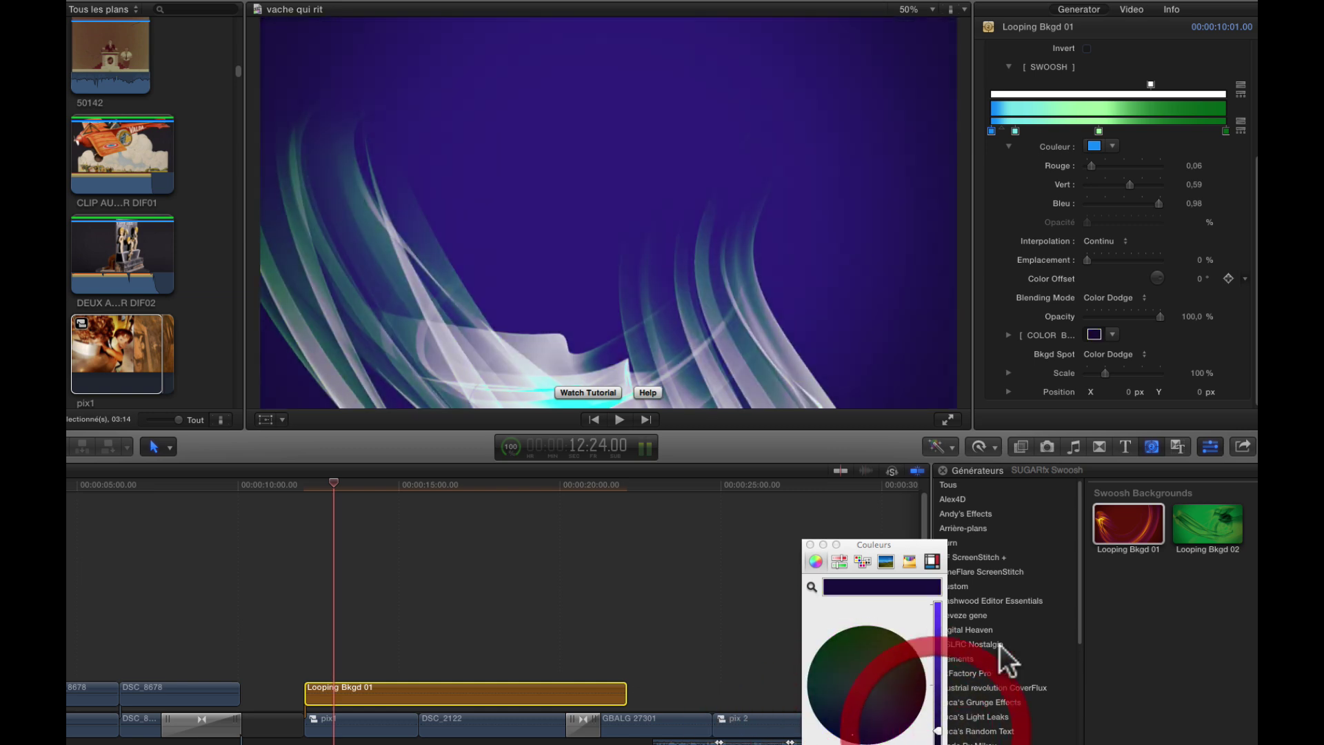
- Add a light lavender stop mid-gradient and turn the start cyan stop sky blue
{"action": "left_click", "coordinate": [1099, 131]}
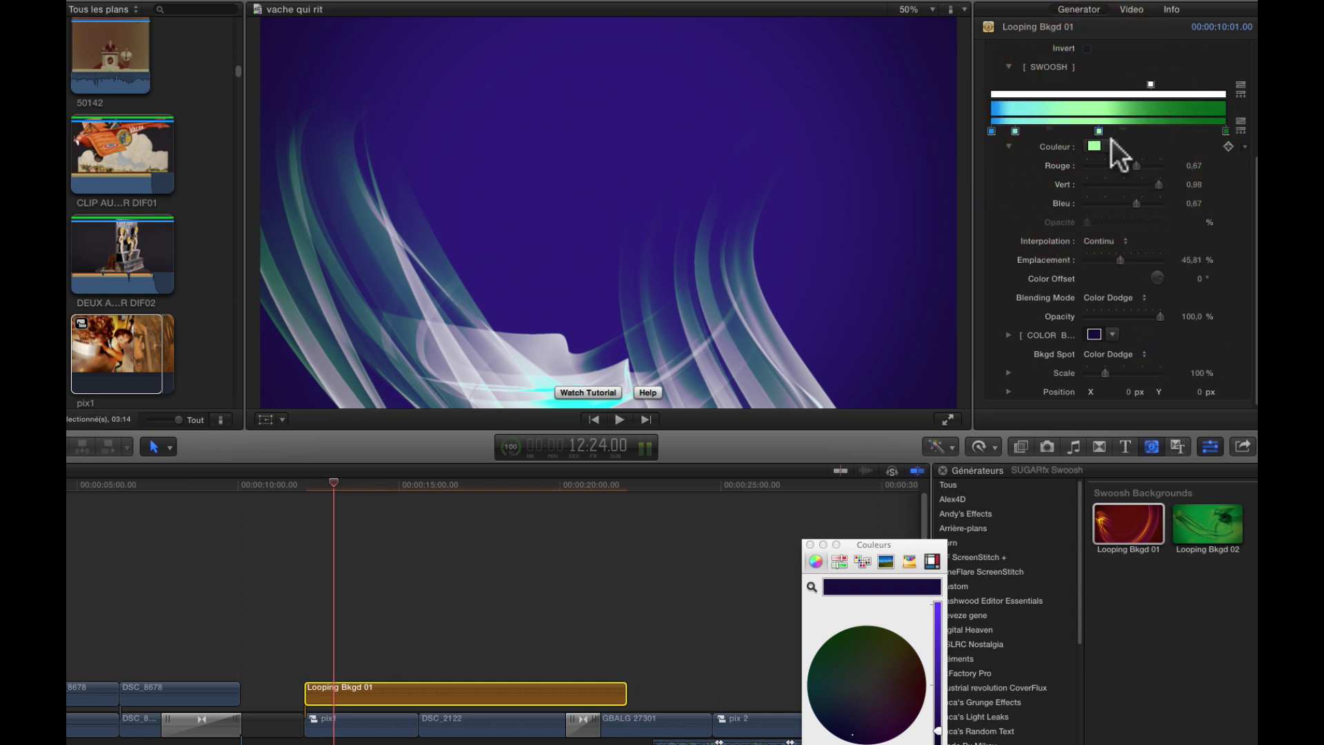
{"action": "left_click", "coordinate": [1095, 145]}
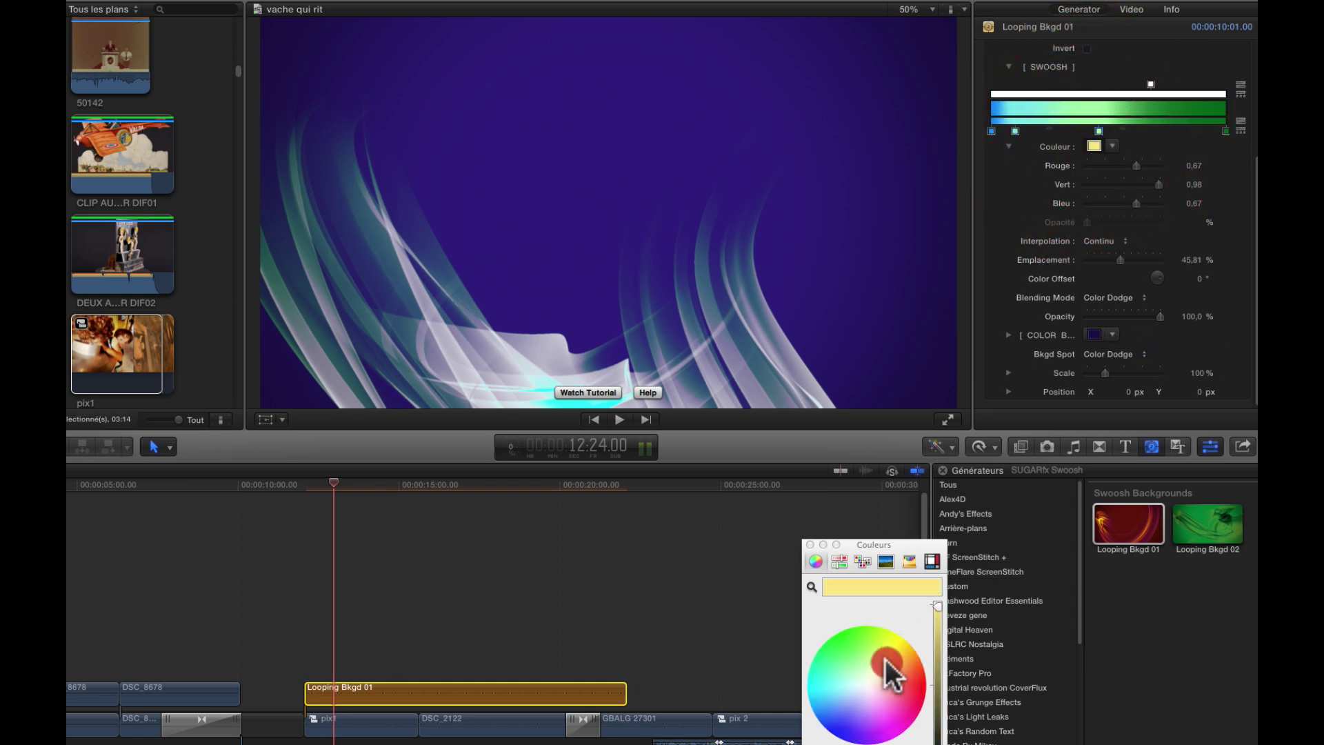
{"action": "mouse_move", "coordinate": [884, 664]}
{"action": "left_mouse_down"}
{"action": "mouse_move", "coordinate": [858, 705]}
{"action": "mouse_move", "coordinate": [844, 688]}
{"action": "left_mouse_up"}
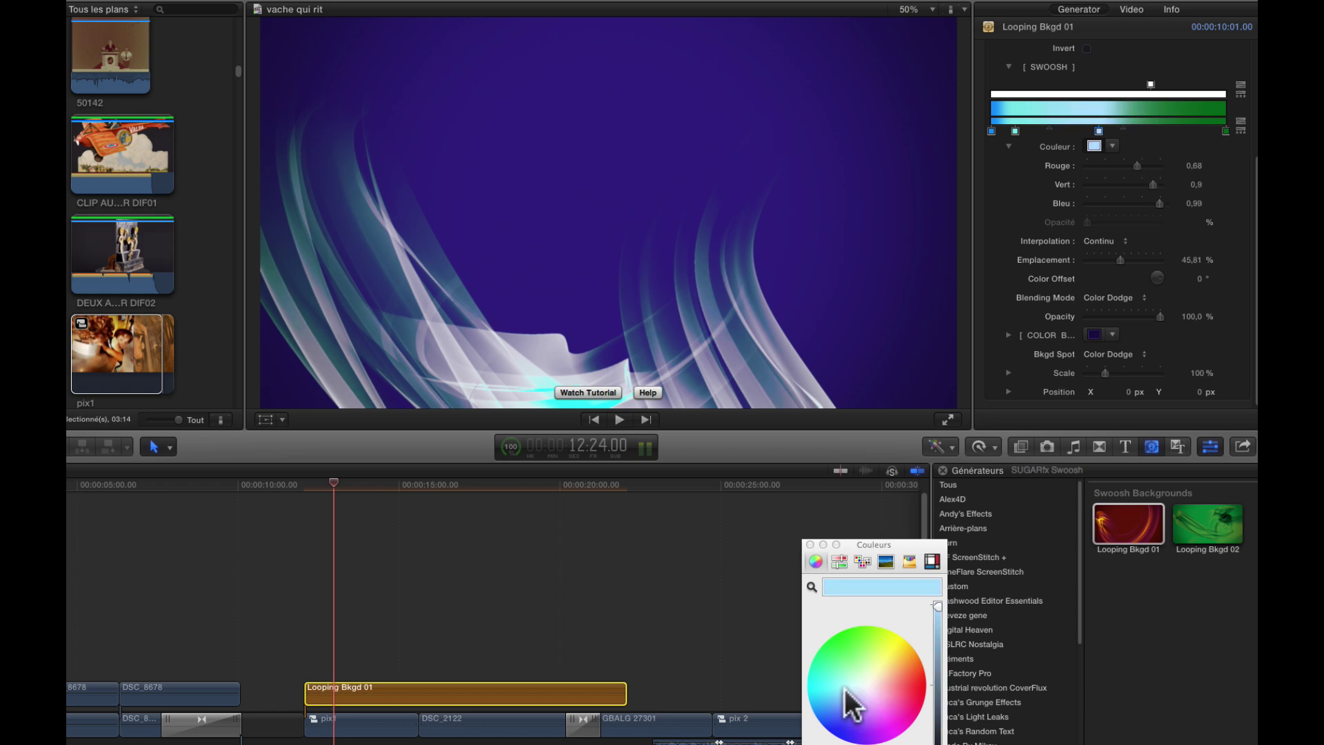
{"action": "left_click", "coordinate": [1014, 130]}
{"action": "left_click_drag", "start_coordinate": [835, 703], "coordinate": [821, 700]}
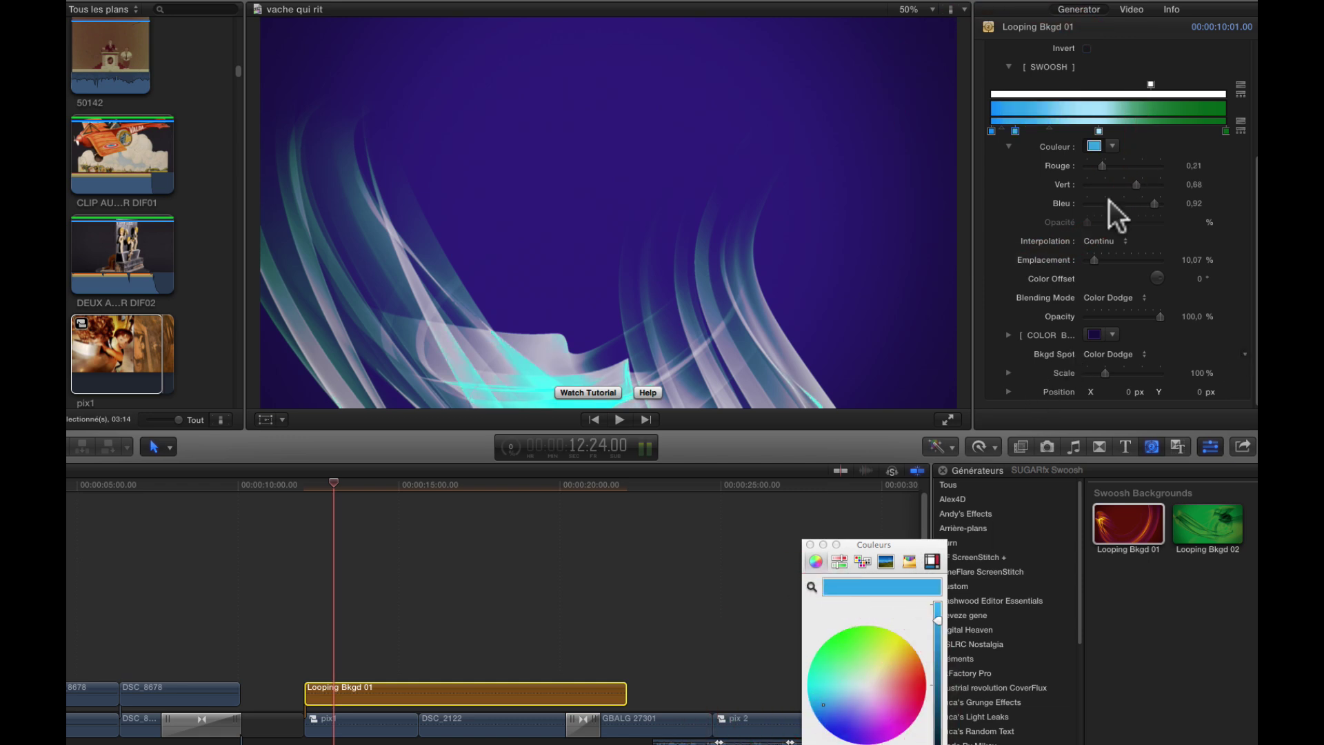
- Make the end stop dark purple, slide the second stop to 28,23 %, then delete Looping Bkgd 01
{"action": "left_click", "coordinate": [1224, 129]}
{"action": "left_click", "coordinate": [870, 682]}
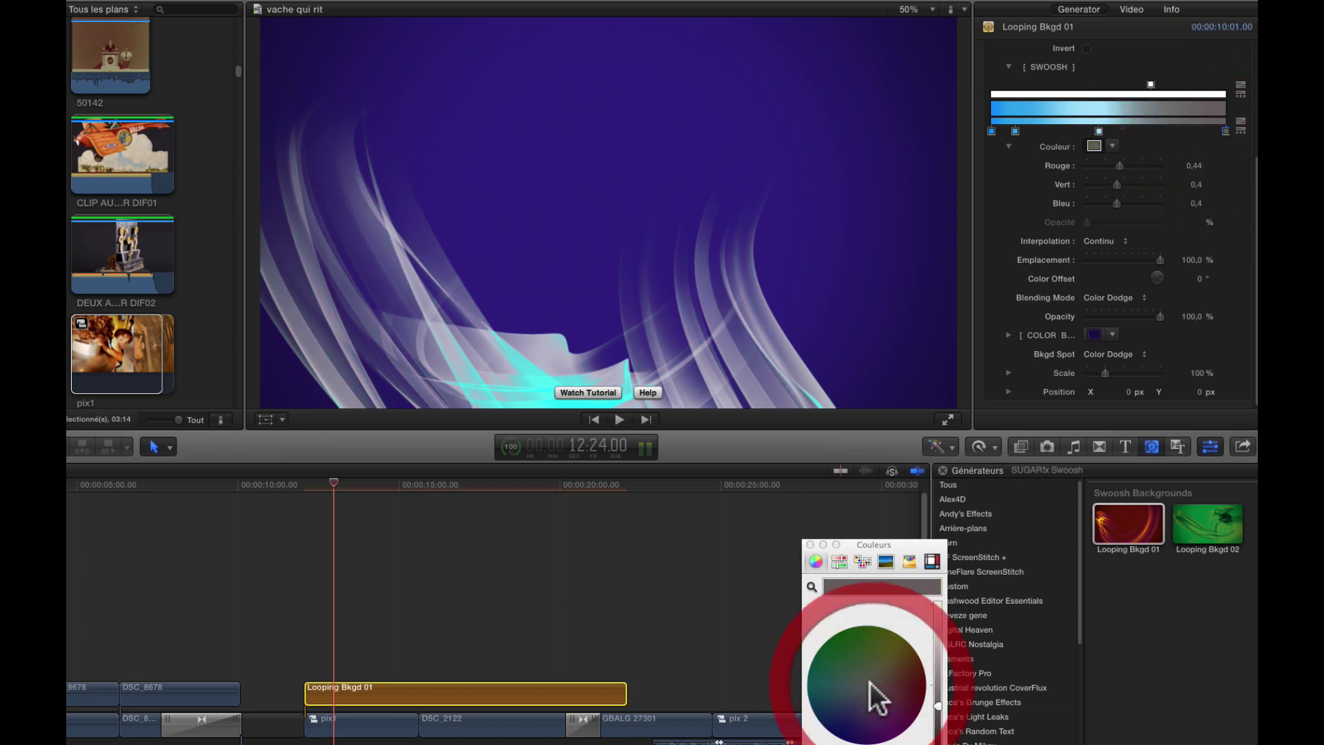
{"action": "left_click", "coordinate": [854, 718]}
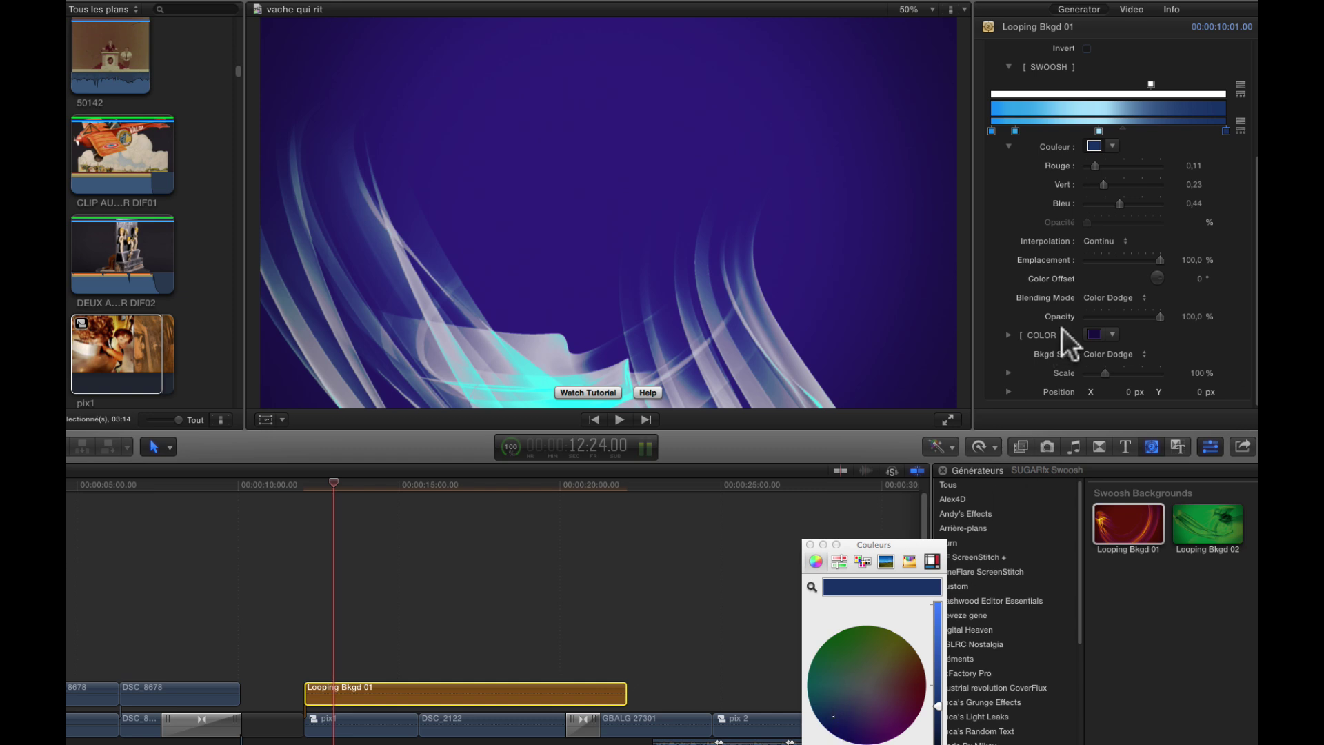
{"action": "left_click_drag", "start_coordinate": [1016, 132], "coordinate": [1057, 134]}
{"action": "left_click", "coordinate": [1160, 130]}
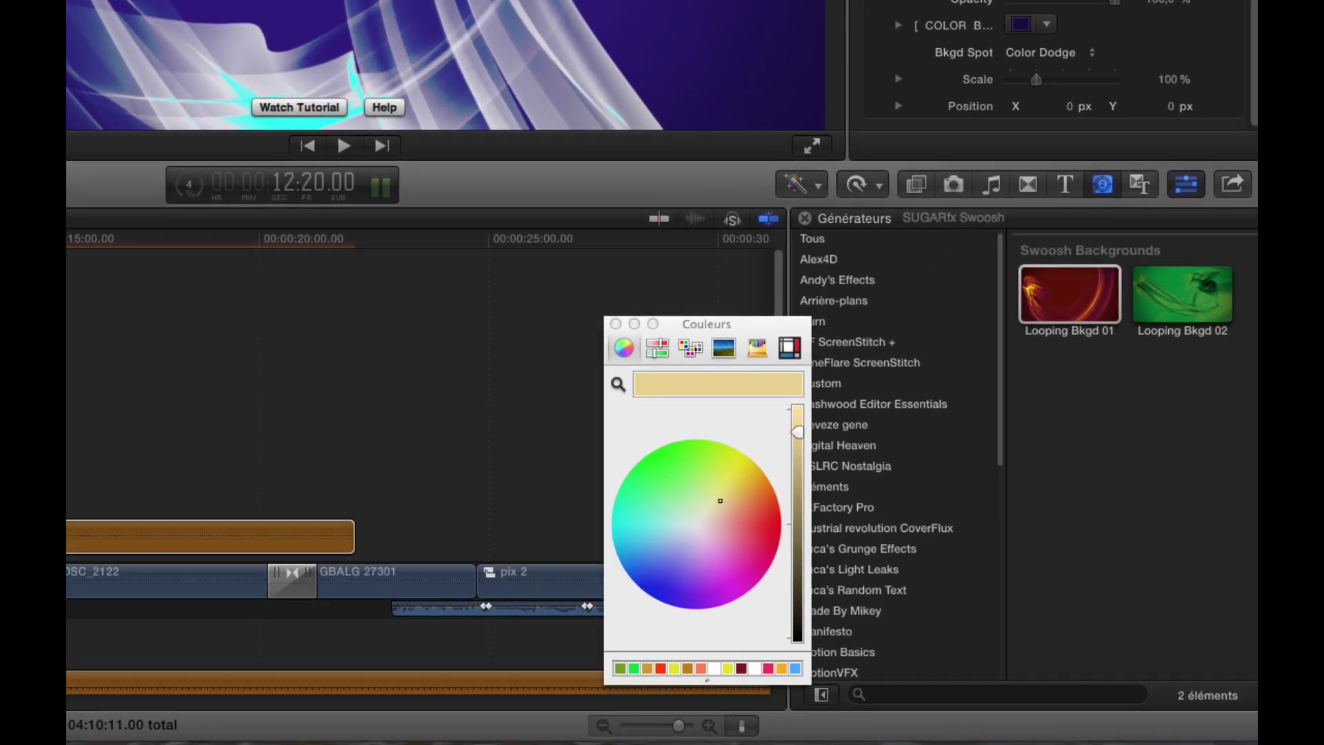
{"action": "key", "text": "Delete"}
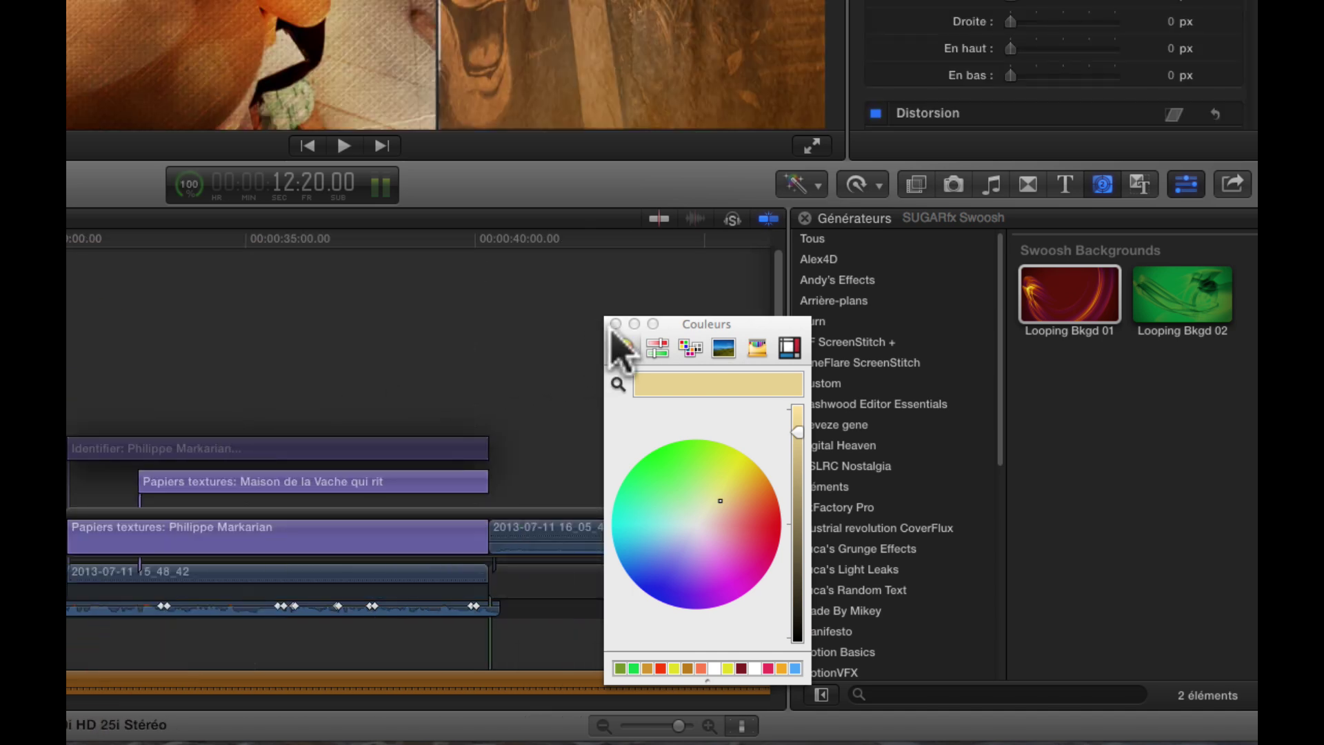
- Preview from the title position, then stack the Swoosh Identifier title above the existing title clips
{"action": "left_click", "coordinate": [616, 324]}
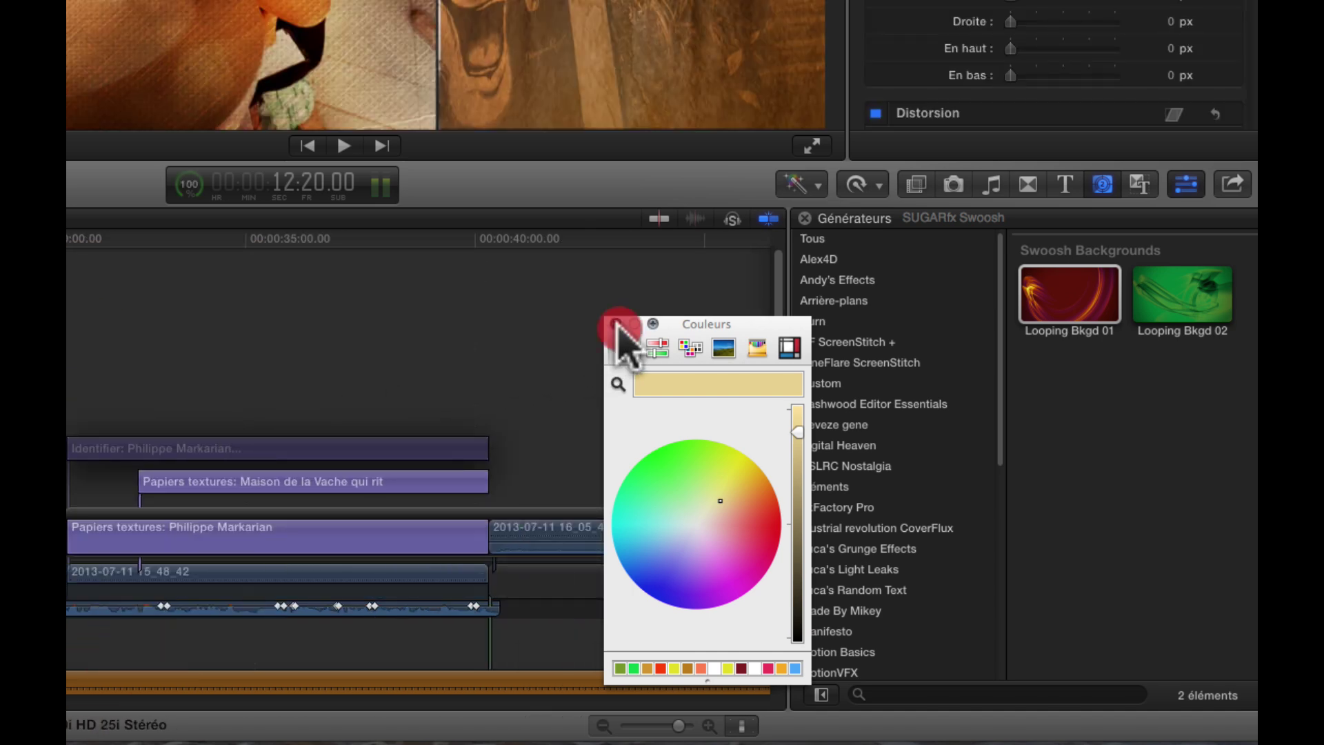
{"action": "left_click", "coordinate": [1066, 185]}
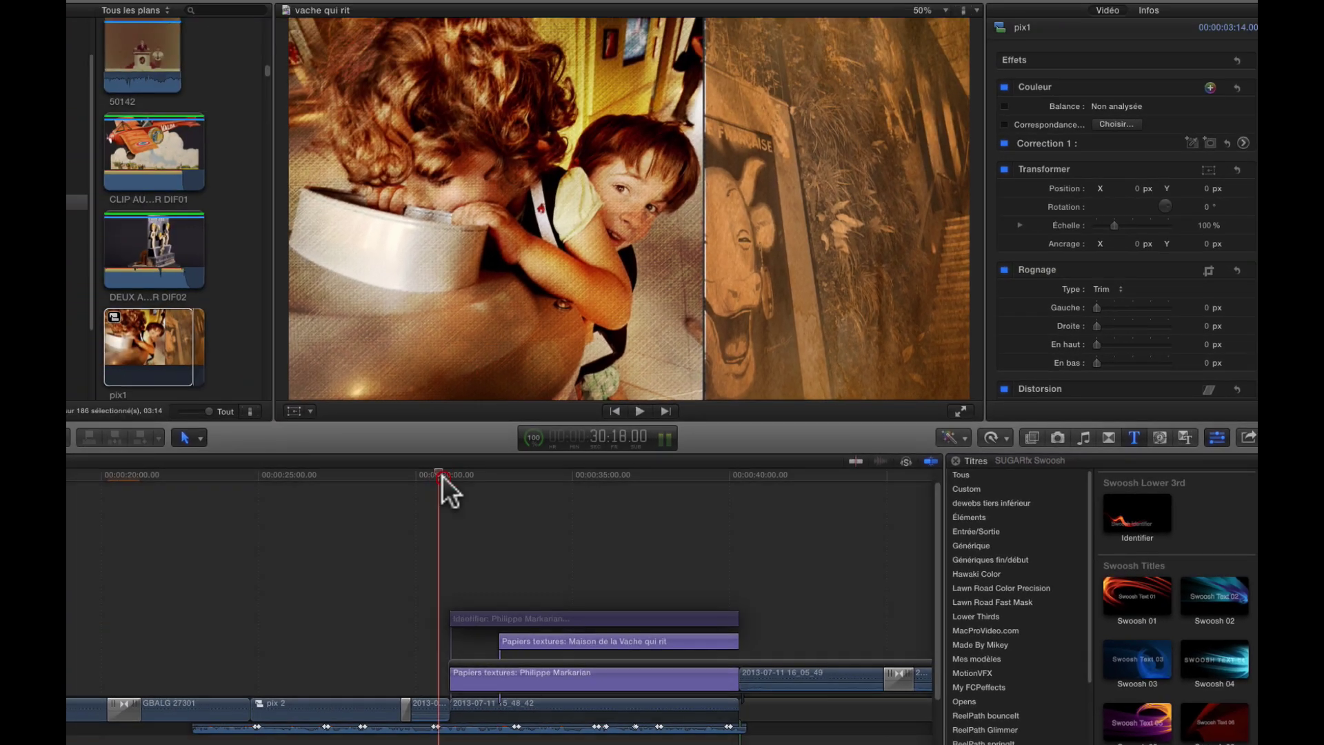
{"action": "left_click", "coordinate": [441, 474]}
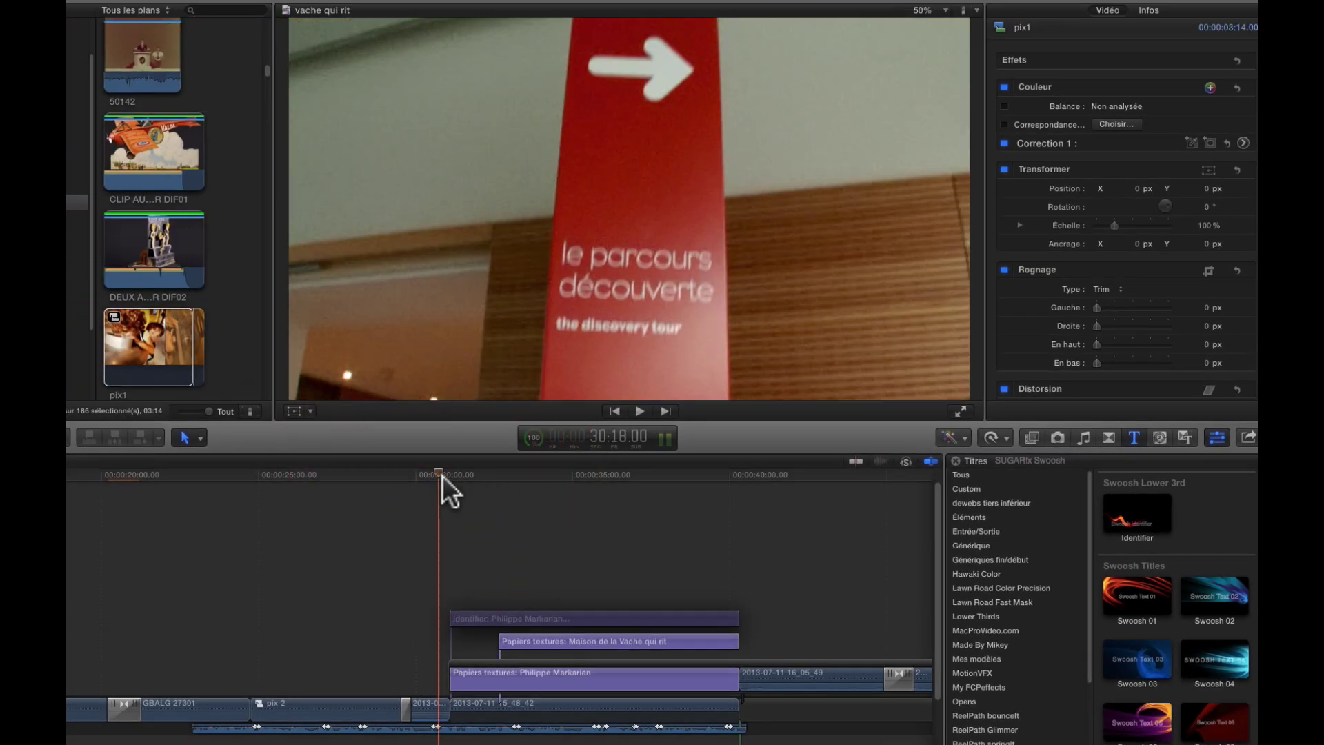
{"action": "key", "text": "space"}
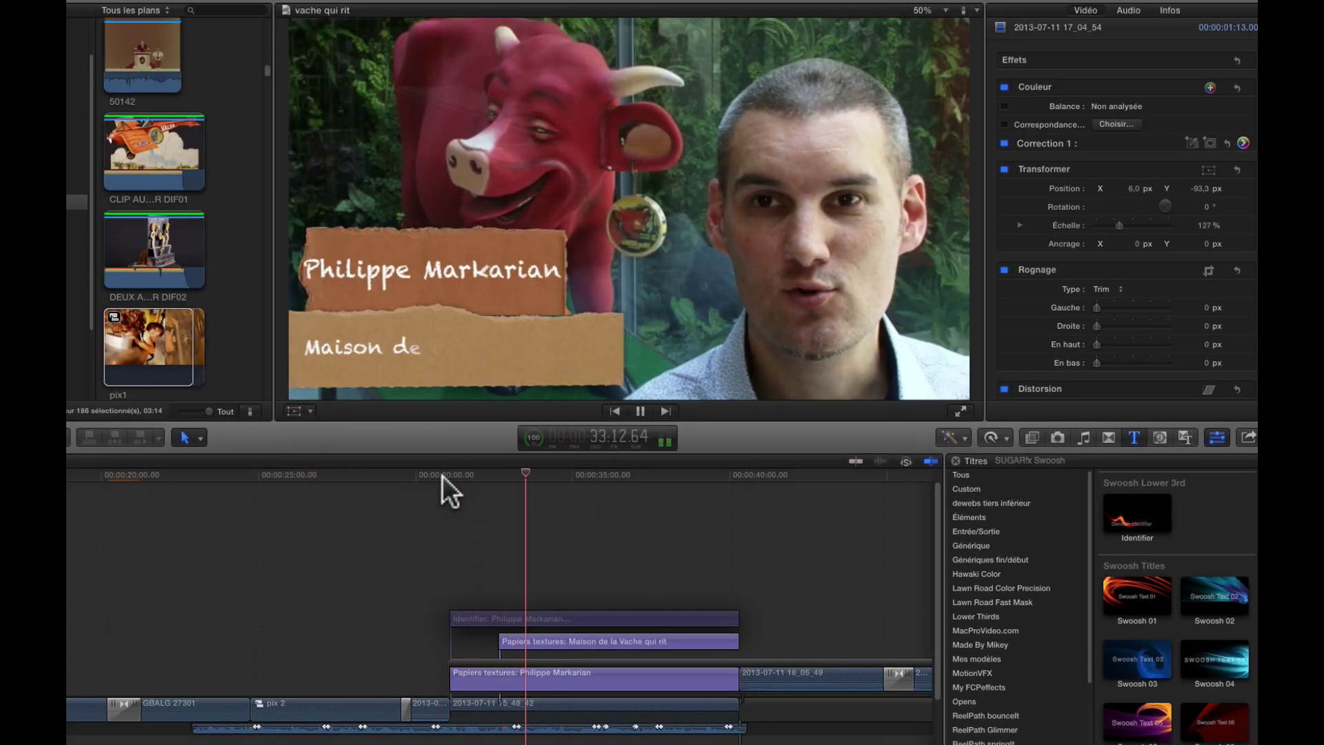
{"action": "key", "text": "space"}
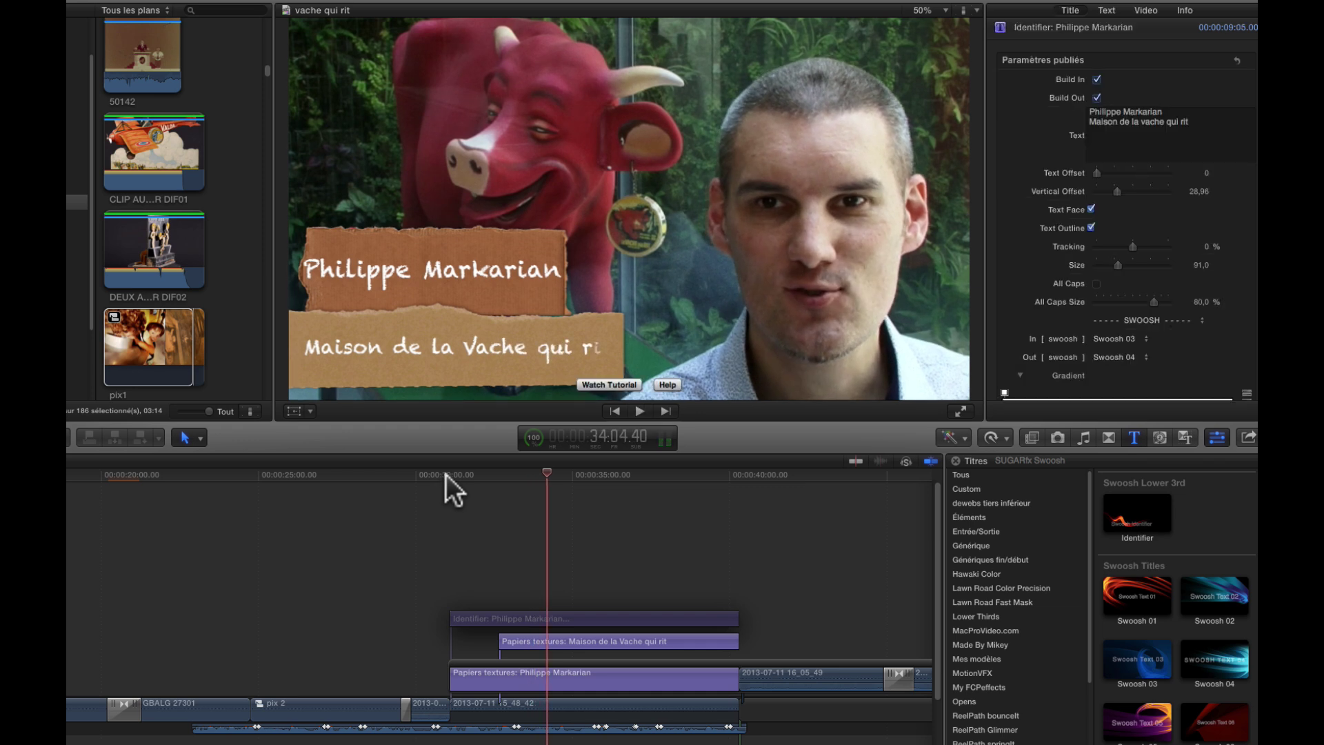
{"action": "left_click", "coordinate": [571, 634]}
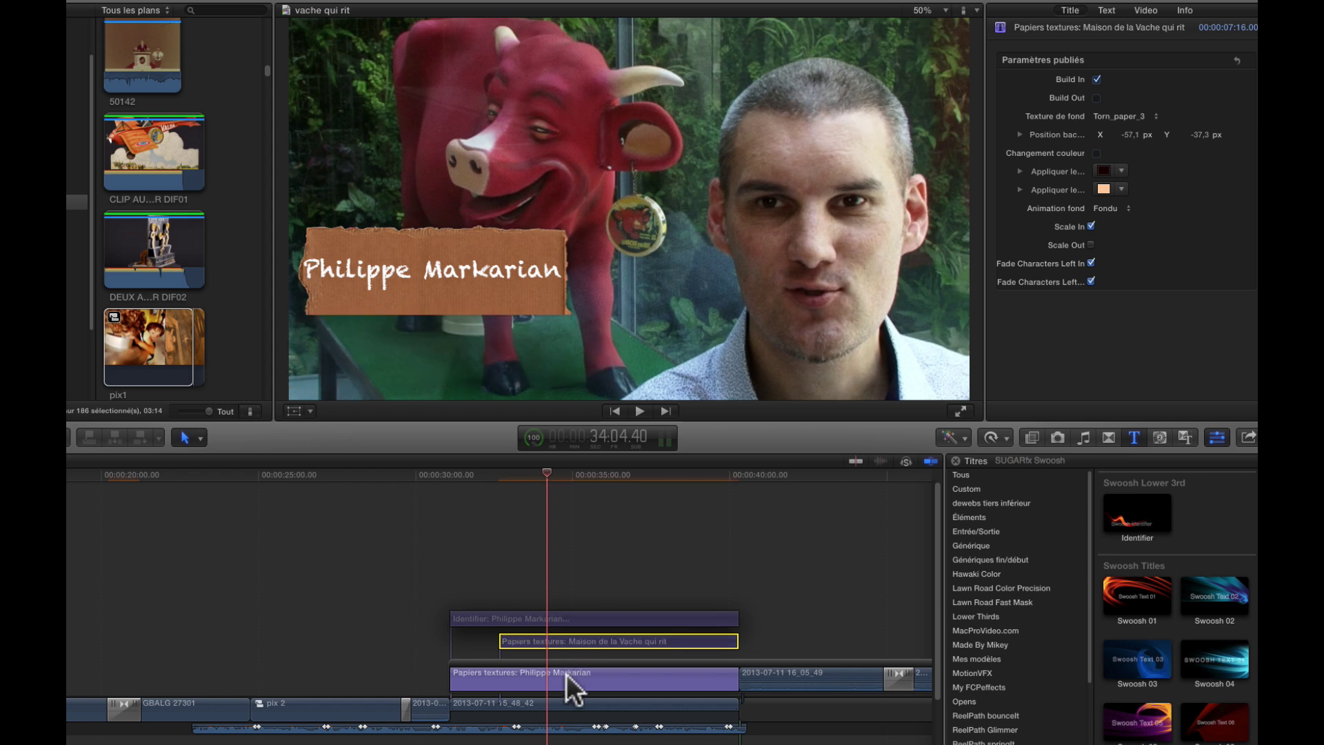
{"action": "left_click", "coordinate": [567, 673]}
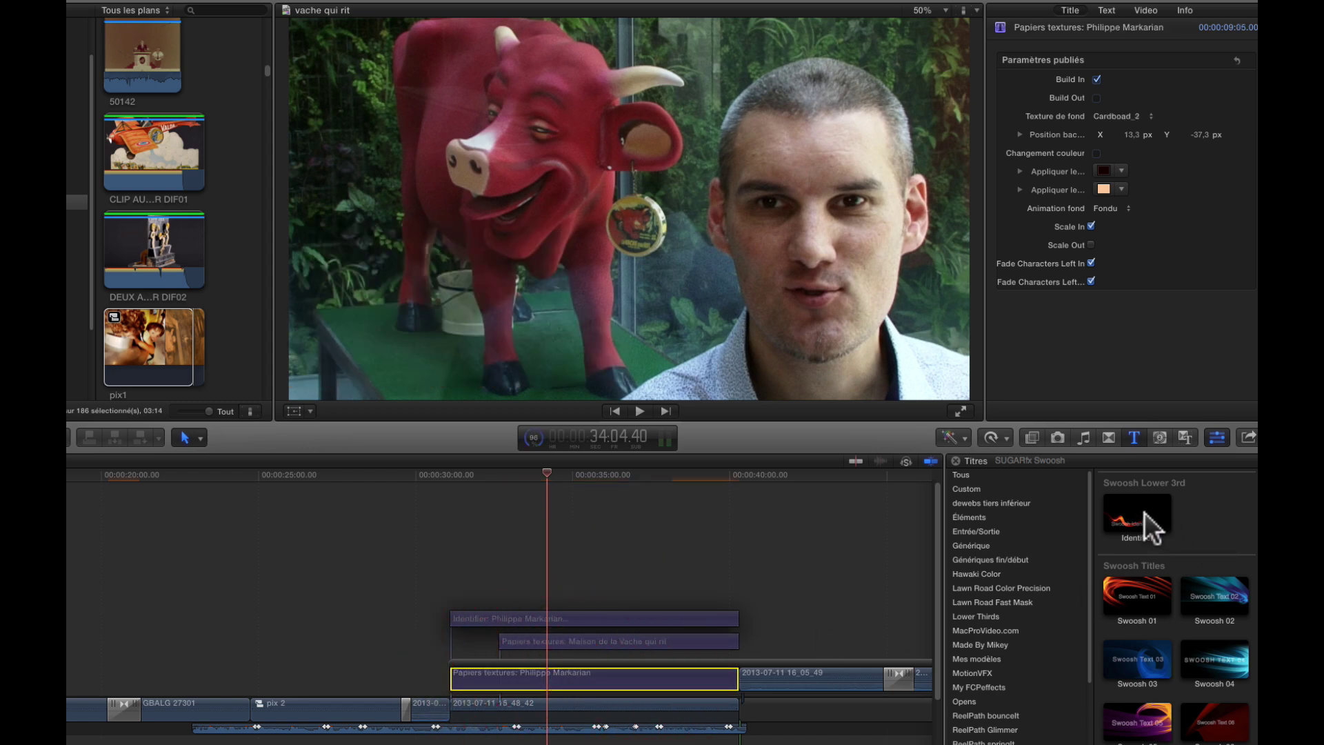
{"action": "left_click_drag", "start_coordinate": [1145, 512], "coordinate": [453, 569]}
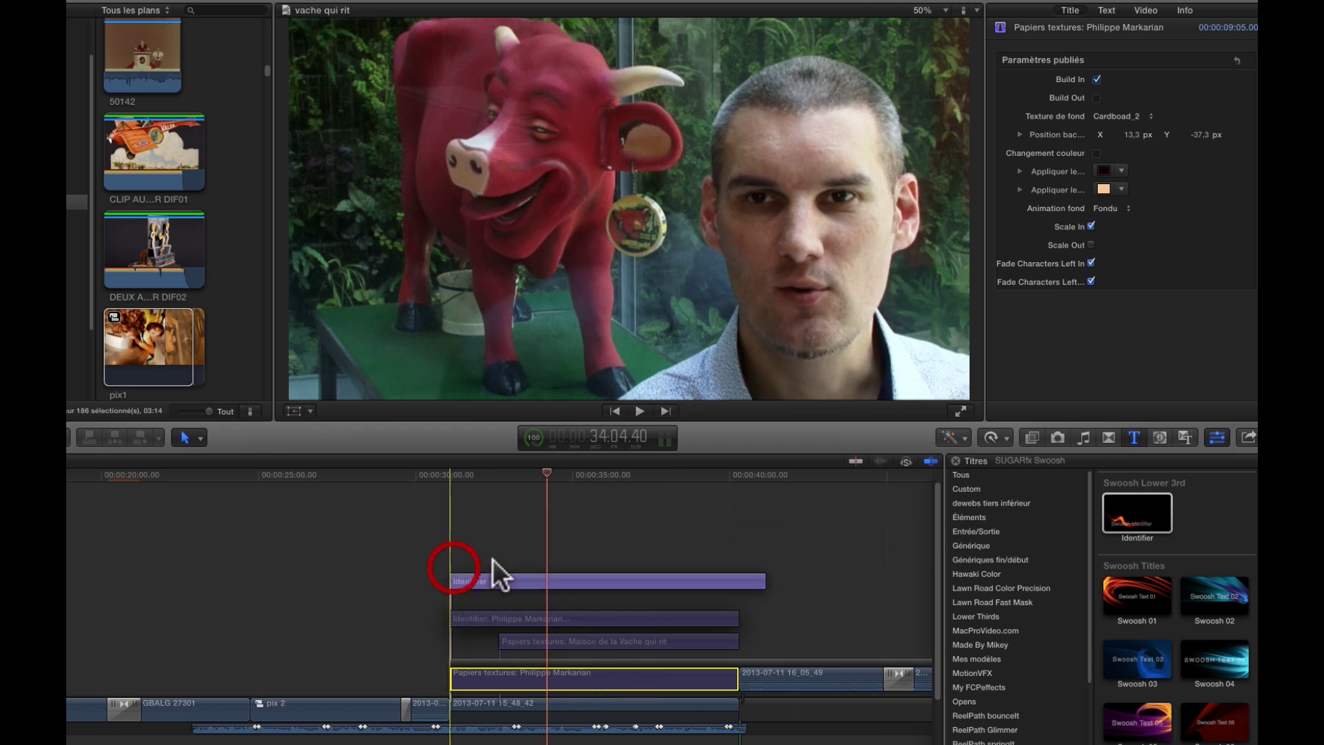
- Trim the Identifier's end to match the titles below and select its Swoosh Text placeholder
{"action": "left_click_drag", "start_coordinate": [760, 599], "coordinate": [736, 600]}
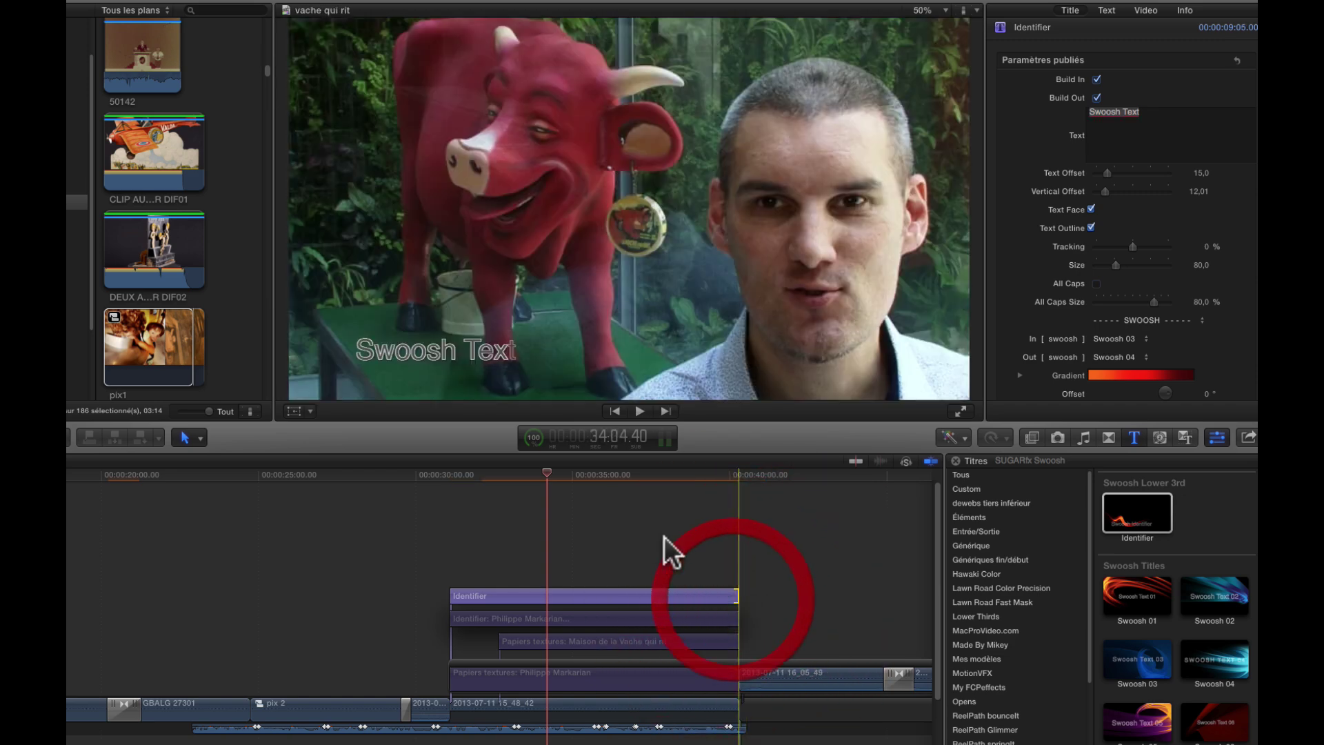
{"action": "left_click", "coordinate": [635, 478]}
{"action": "left_click", "coordinate": [650, 596]}
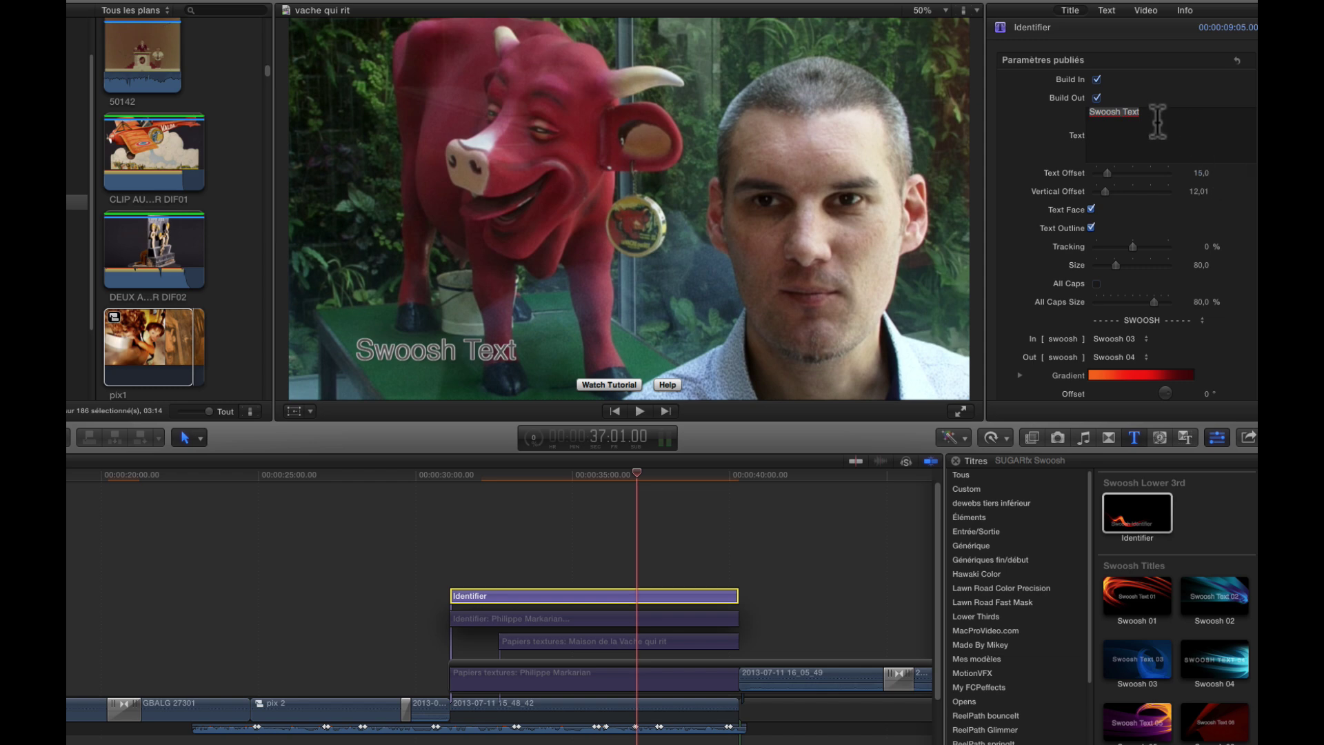
{"action": "left_click_drag", "start_coordinate": [1162, 113], "coordinate": [1057, 115]}
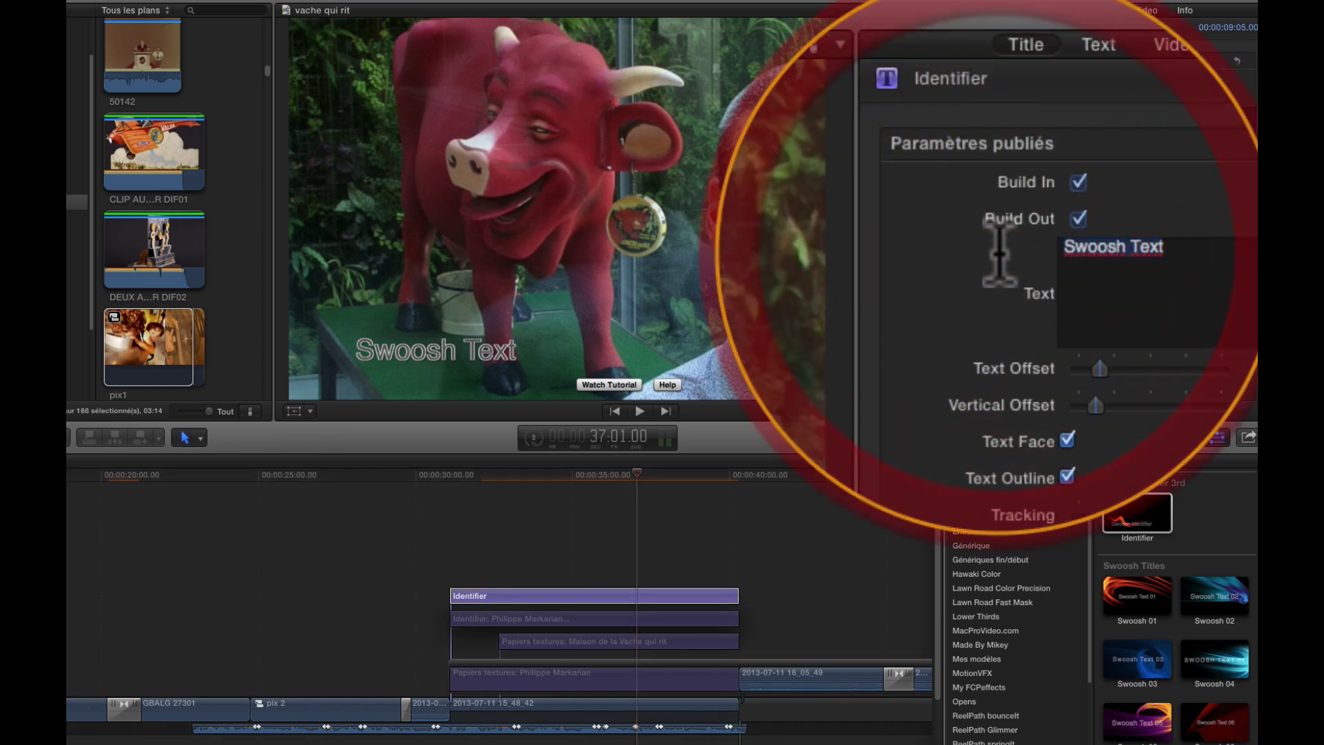
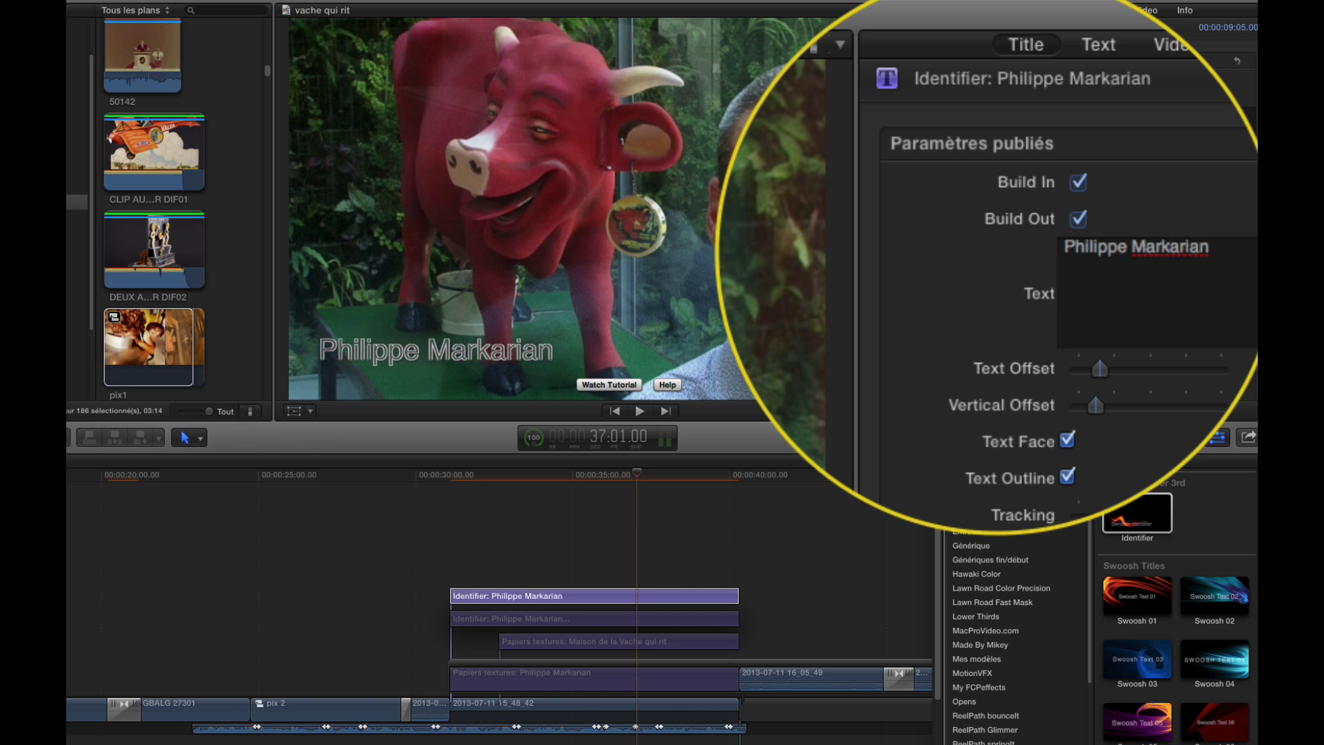
- Type the interviewee's name and 'Maison de la vache qui rit' as the Identifier text, fixing the stray u
{"action": "type", "text": "Maiuson de la "}
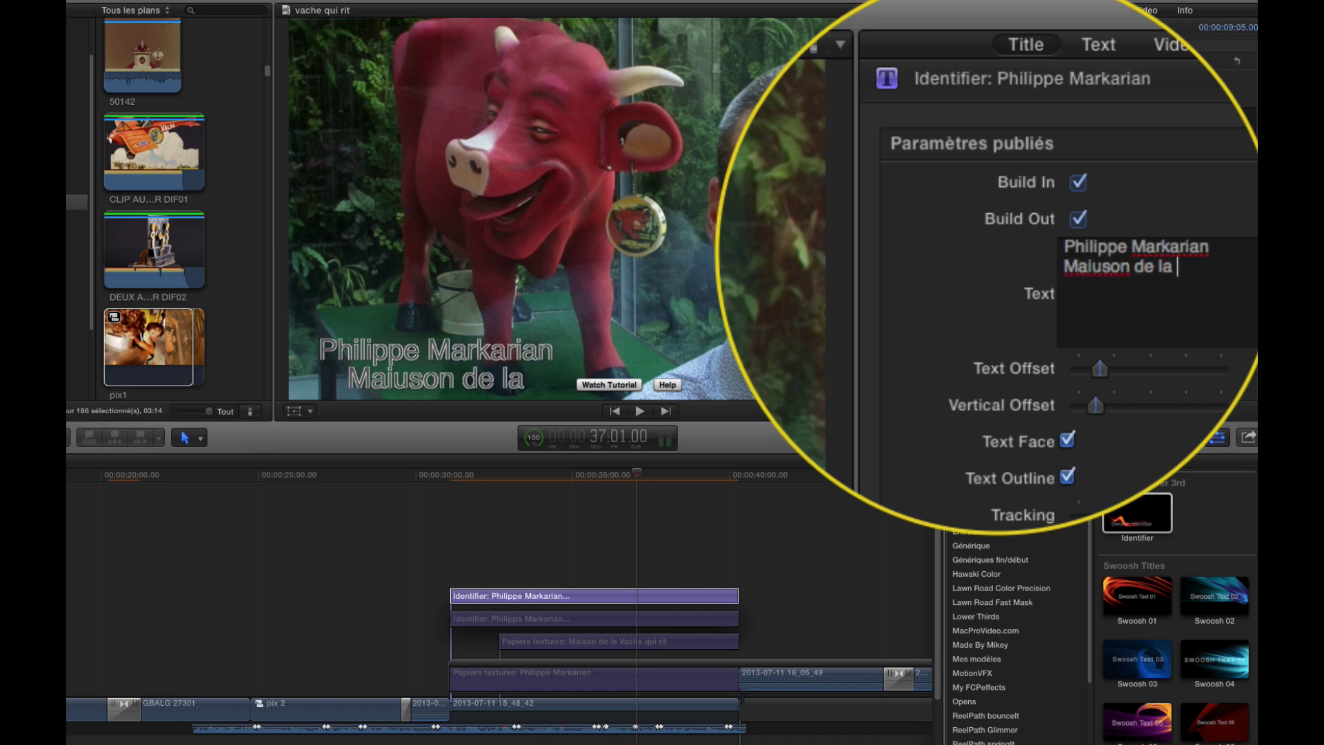
{"action": "type", "text": "vache qui "}
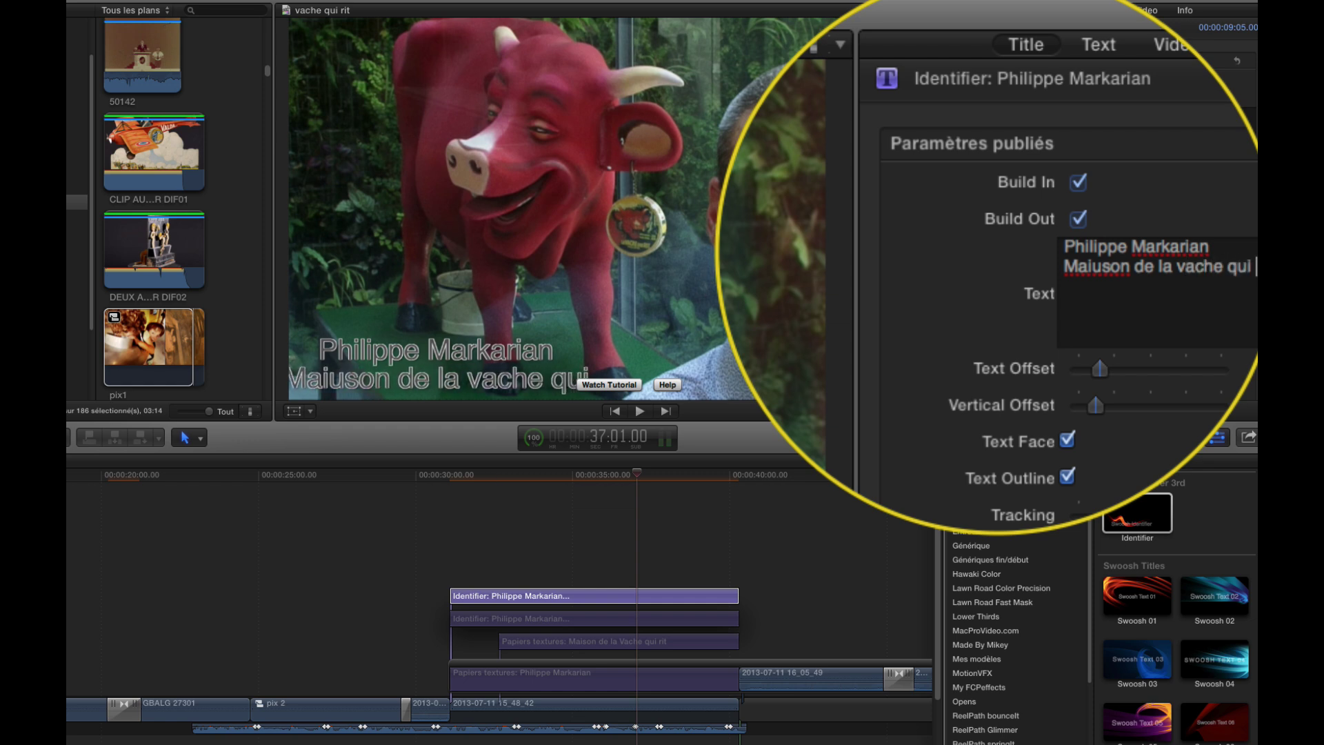
{"action": "type", "text": "rit"}
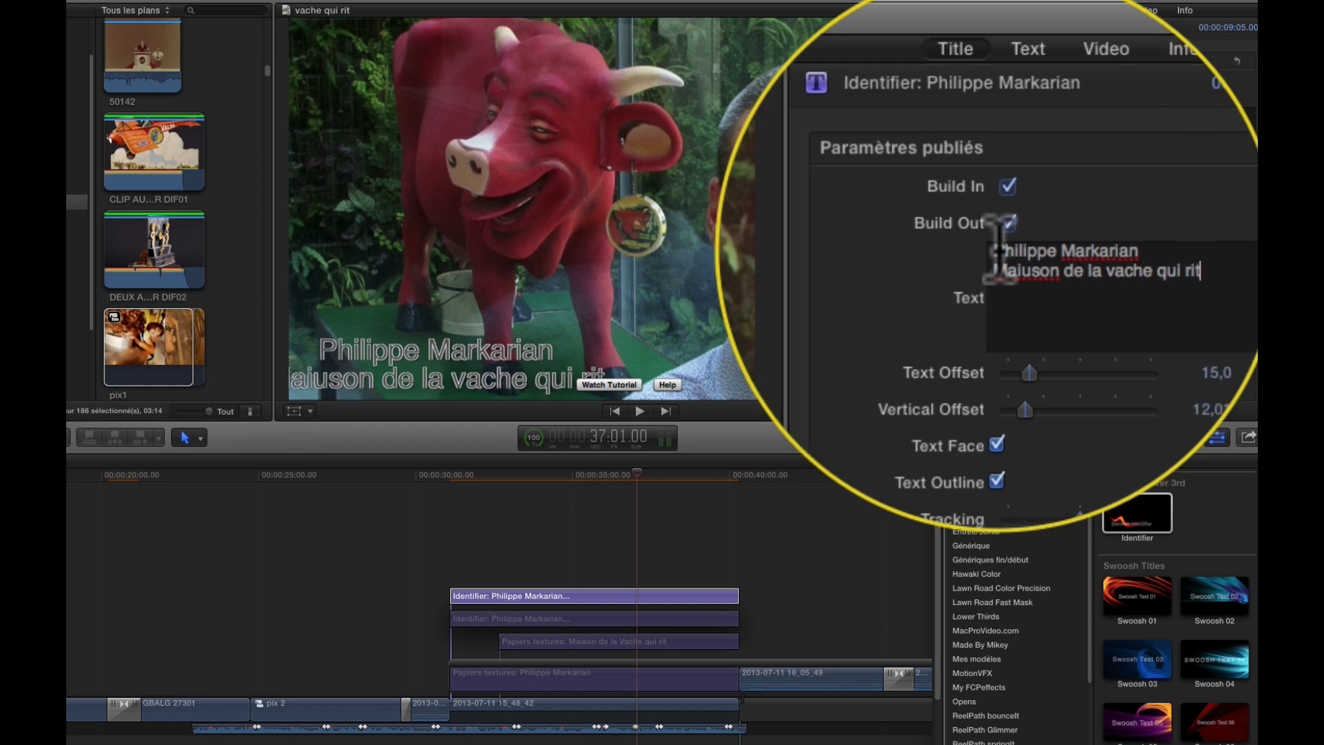
{"action": "left_click", "coordinate": [1000, 252]}
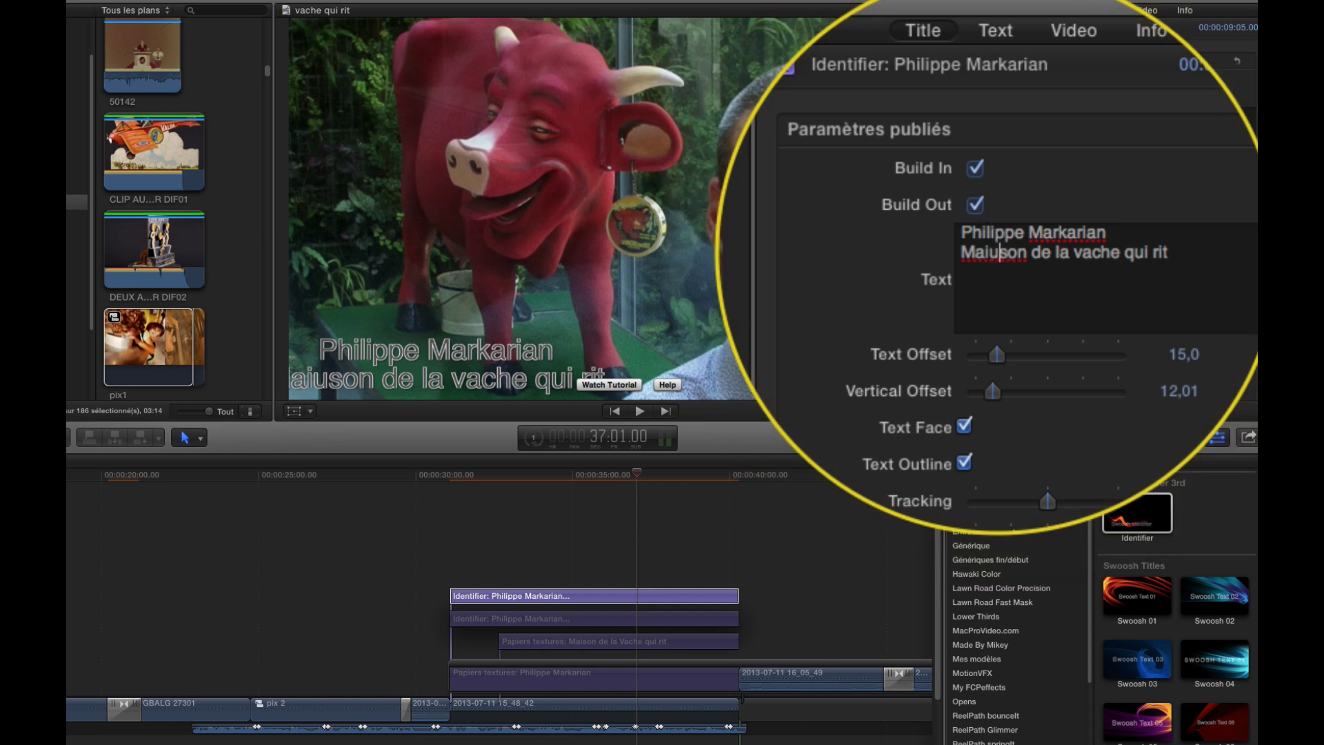
{"action": "key", "text": "BackSpace"}
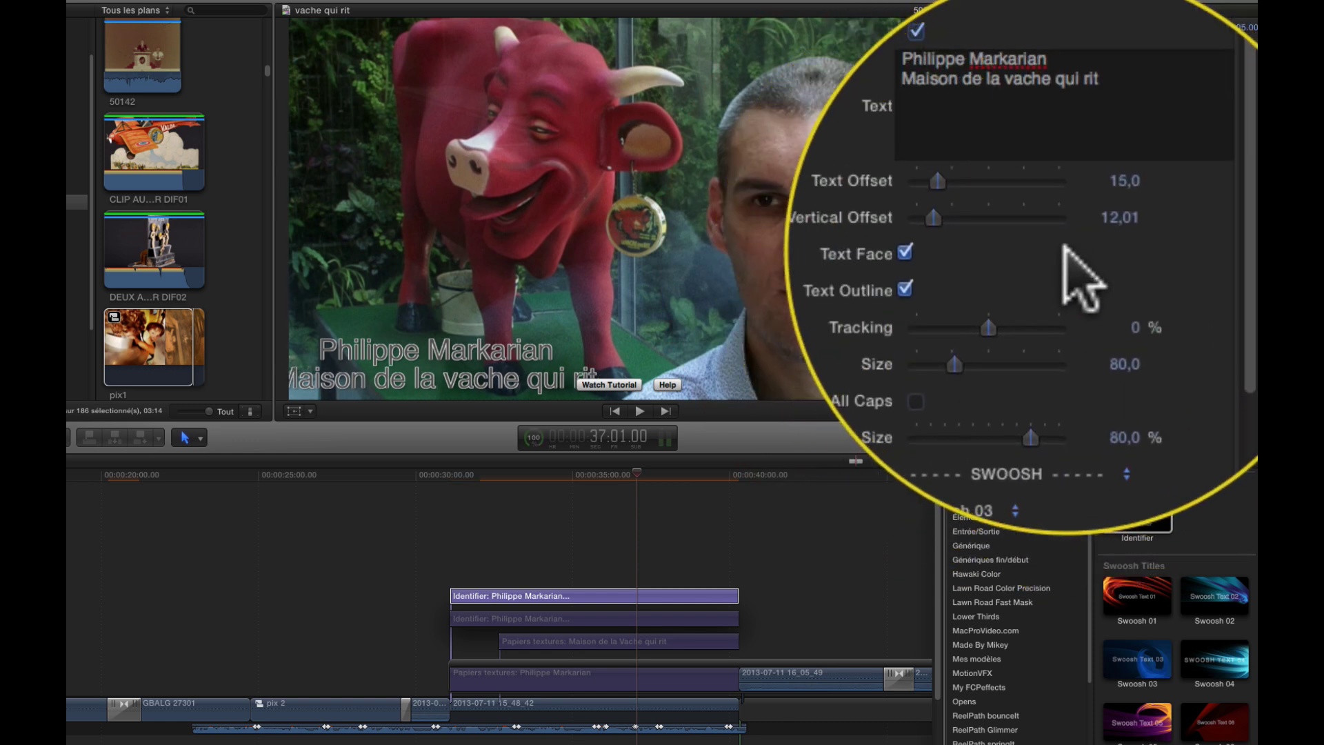
- Try a text alignment, then set the Identifier's Text Offset to 1,72 and Vertical Offset to 29,48
{"action": "left_click", "coordinate": [998, 252]}
{"action": "left_click_drag", "start_coordinate": [998, 251], "coordinate": [1011, 252]}
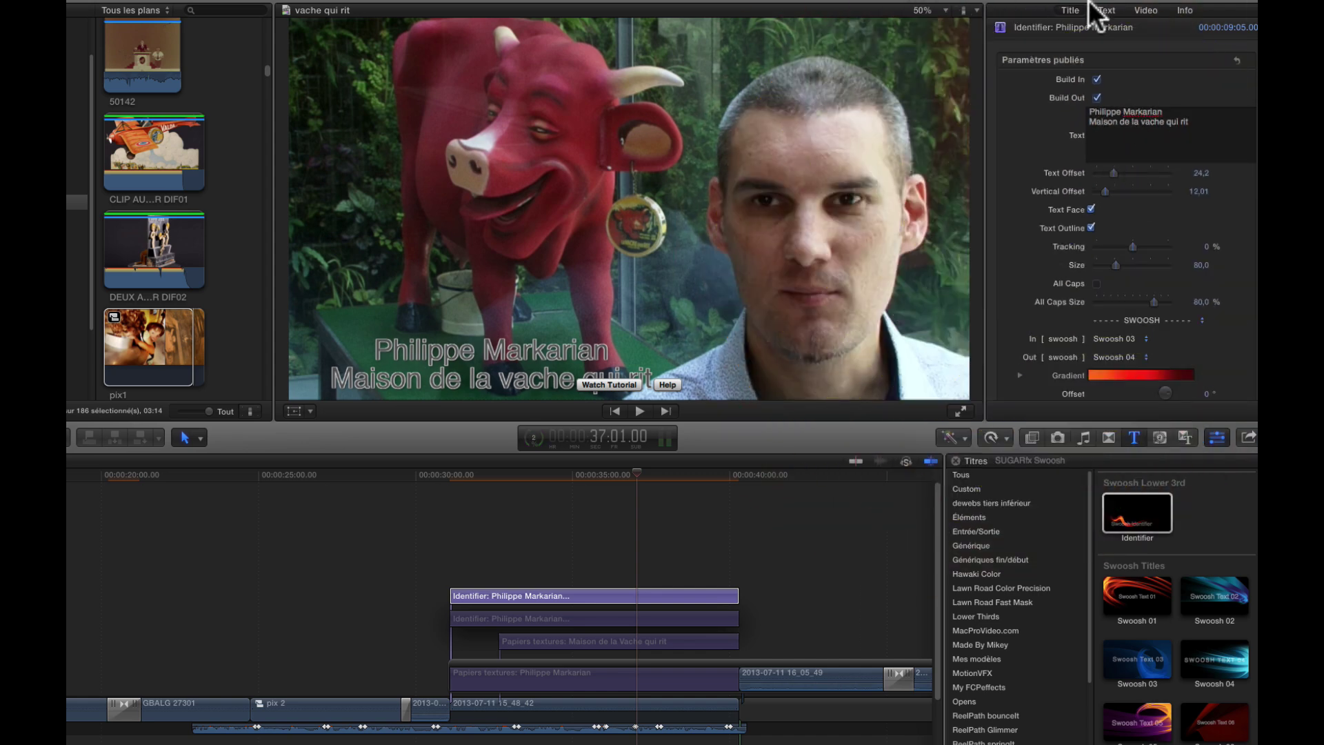
{"action": "left_click", "coordinate": [1106, 9]}
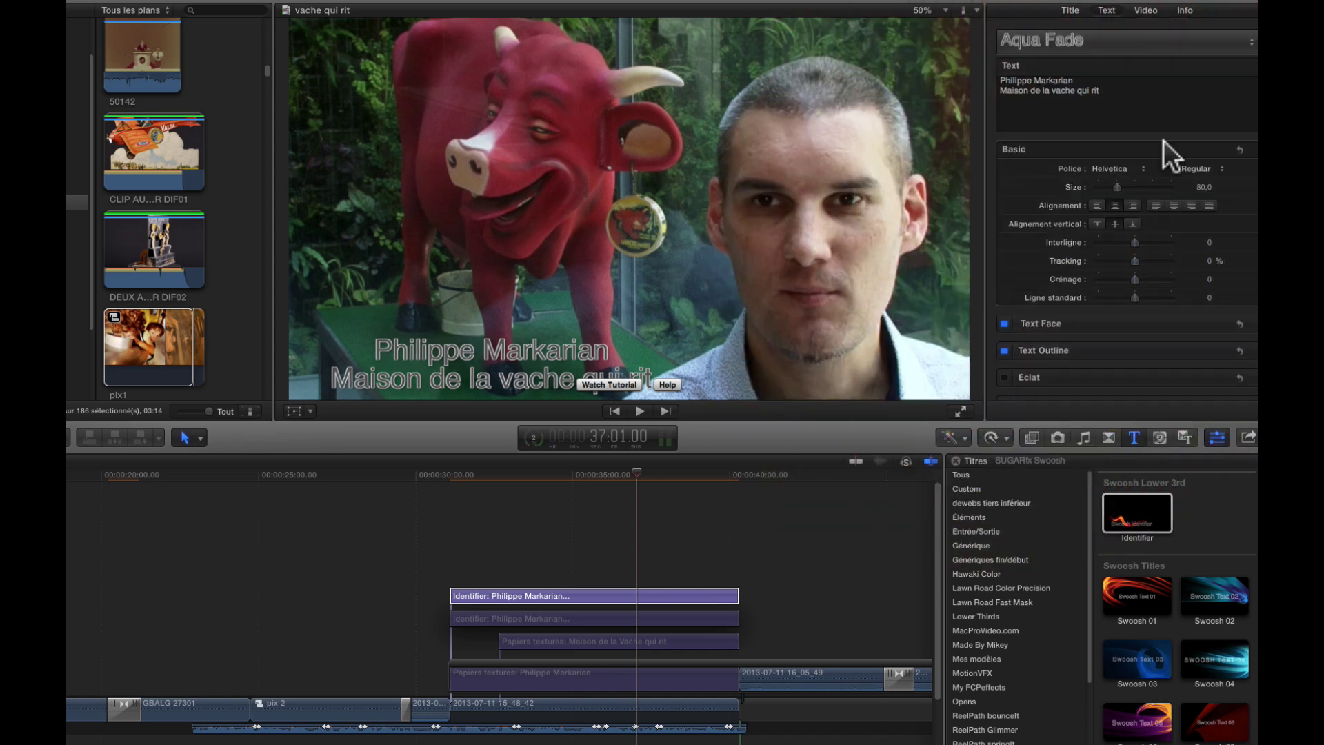
{"action": "left_click", "coordinate": [1099, 204]}
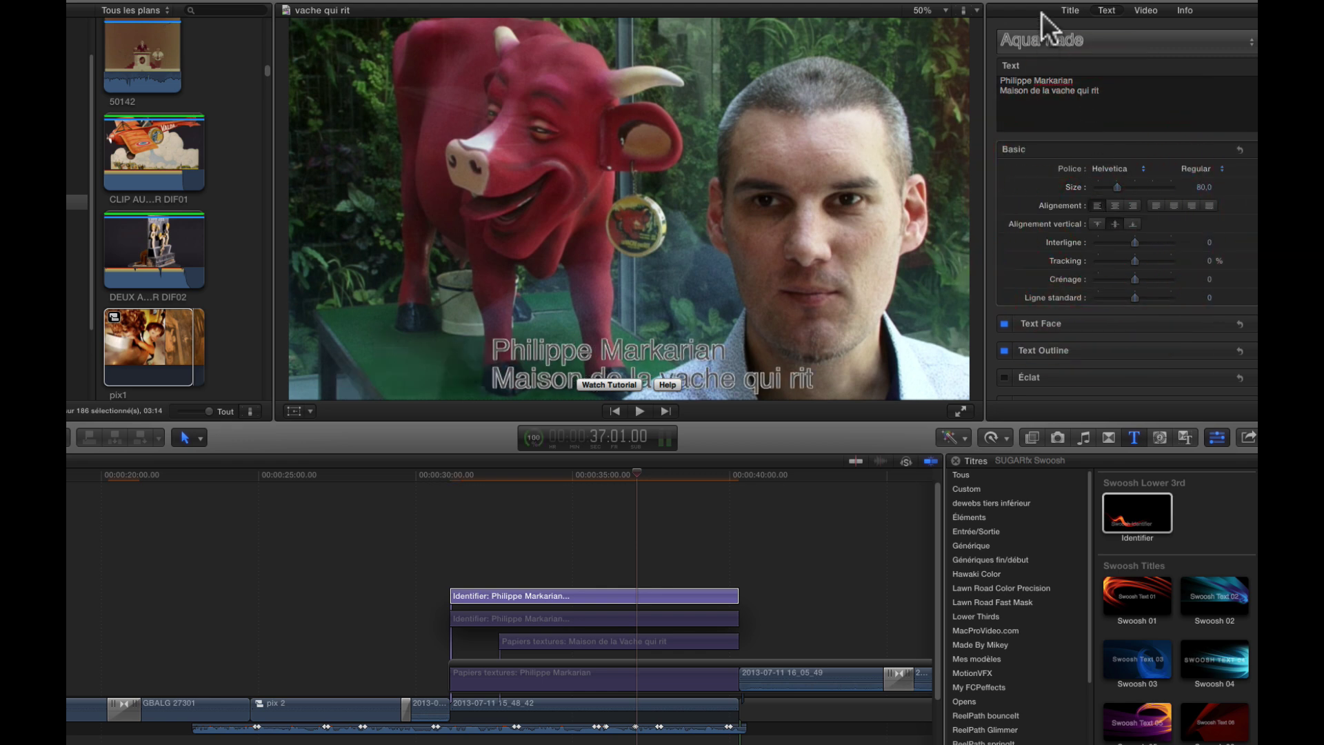
{"action": "left_click", "coordinate": [1069, 11]}
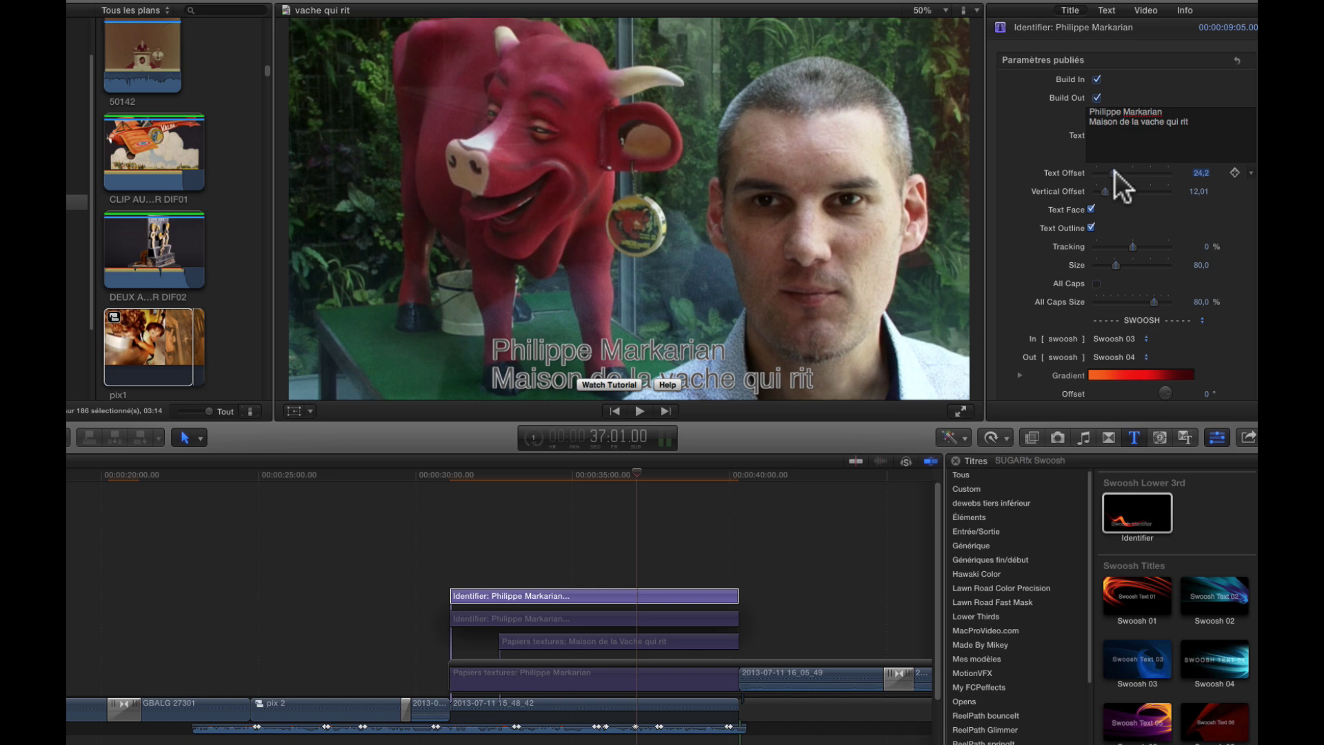
{"action": "left_click_drag", "start_coordinate": [1109, 176], "coordinate": [1100, 173]}
{"action": "left_click_drag", "start_coordinate": [1028, 240], "coordinate": [1049, 243]}
- Set the Identifier text's All Caps Size to 85,63 %, Size to 79 and Text Offset to 0
{"action": "scroll", "coordinate": [1064, 242], "scroll_direction": "down", "scroll_amount": 3}
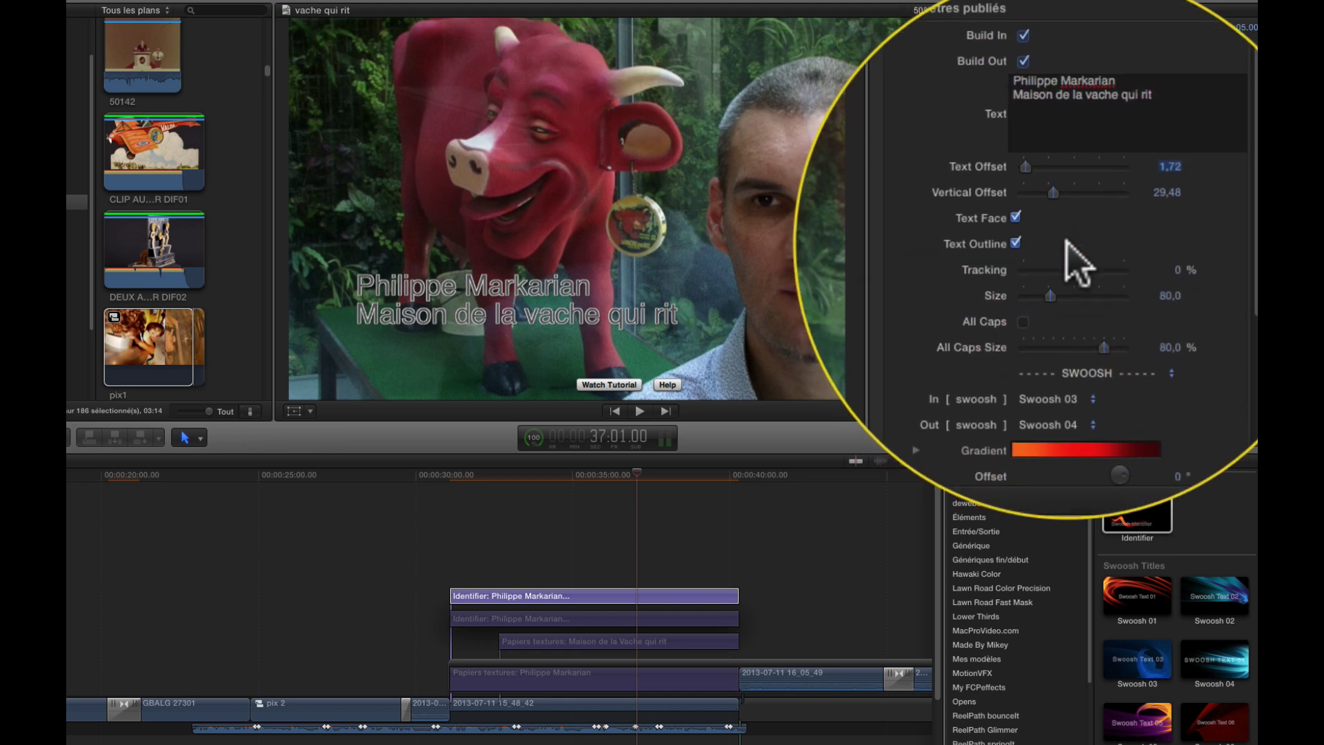
{"action": "scroll", "coordinate": [1076, 283], "scroll_direction": "down", "scroll_amount": 1}
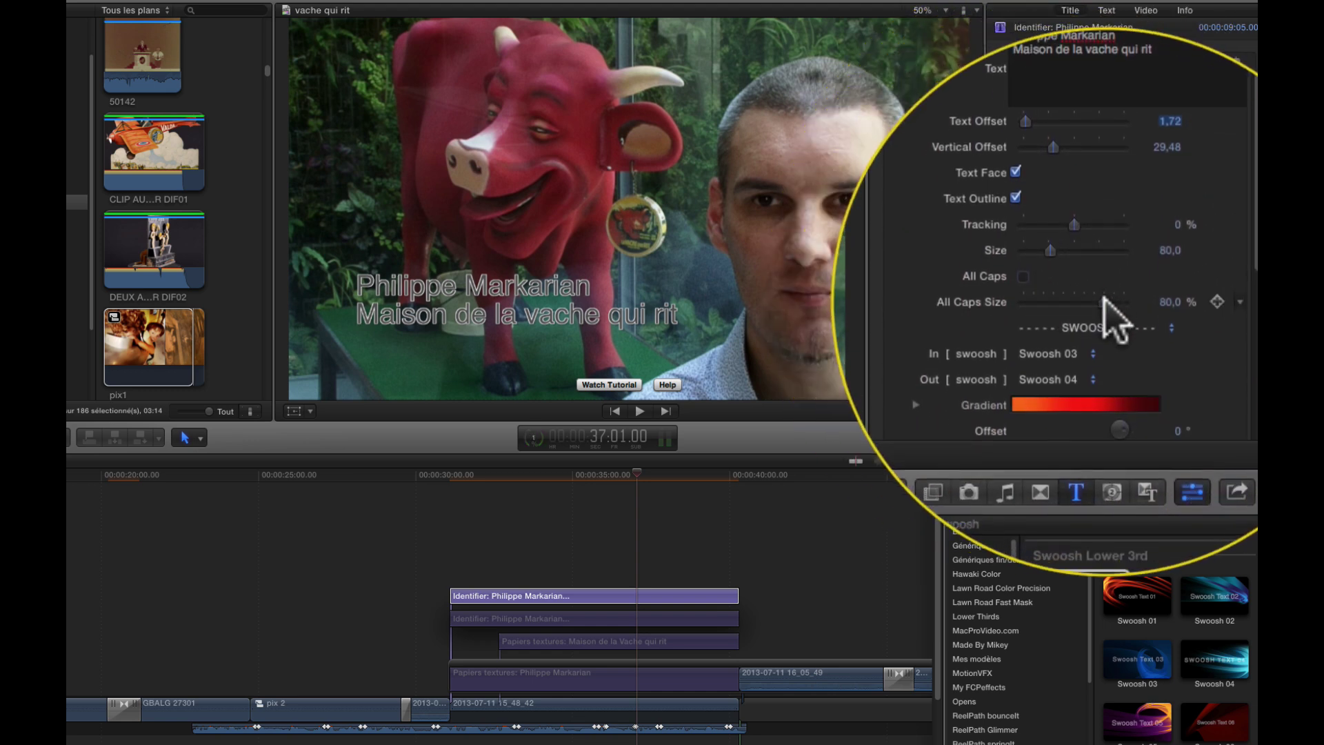
{"action": "left_click_drag", "start_coordinate": [1103, 300], "coordinate": [1112, 301]}
{"action": "scroll", "coordinate": [1079, 294], "scroll_direction": "up", "scroll_amount": 1}
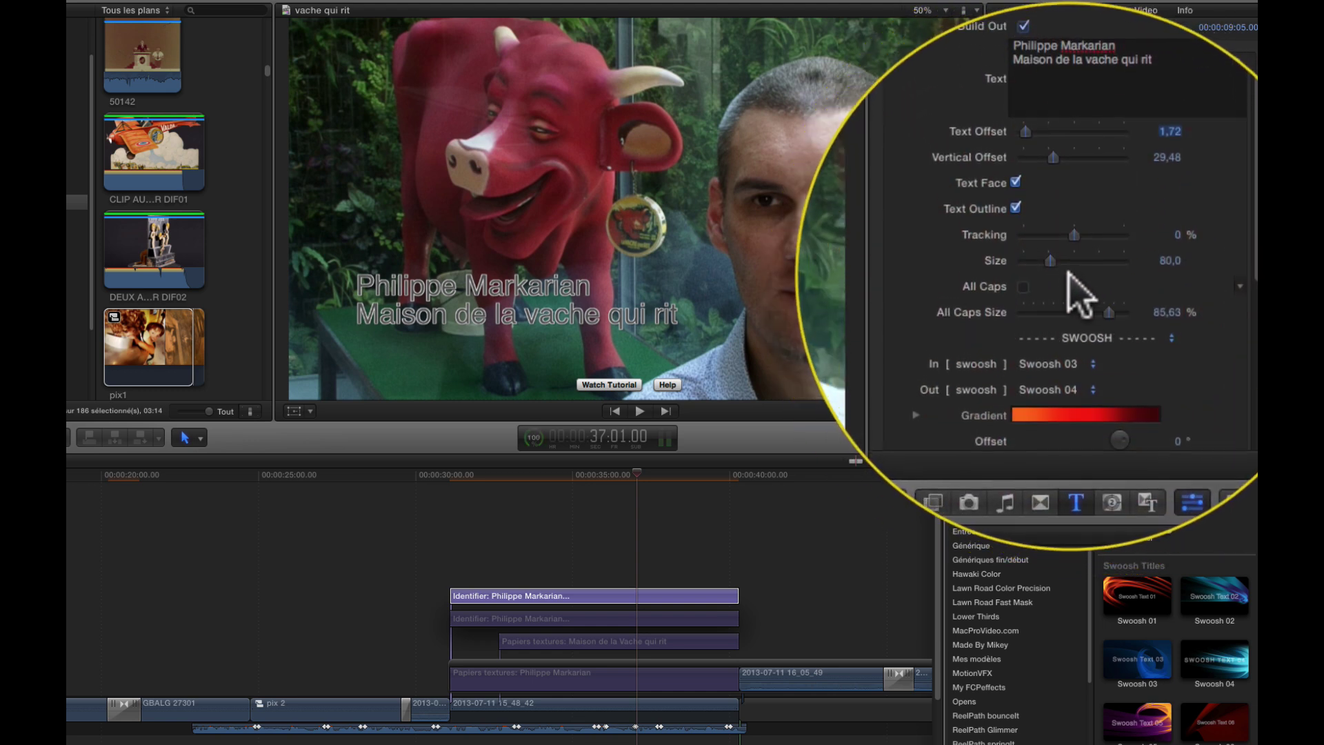
{"action": "left_click_drag", "start_coordinate": [1050, 264], "coordinate": [1114, 262]}
{"action": "scroll", "coordinate": [1056, 266], "scroll_direction": "up", "scroll_amount": 3}
{"action": "scroll", "coordinate": [1050, 257], "scroll_direction": "down", "scroll_amount": 3}
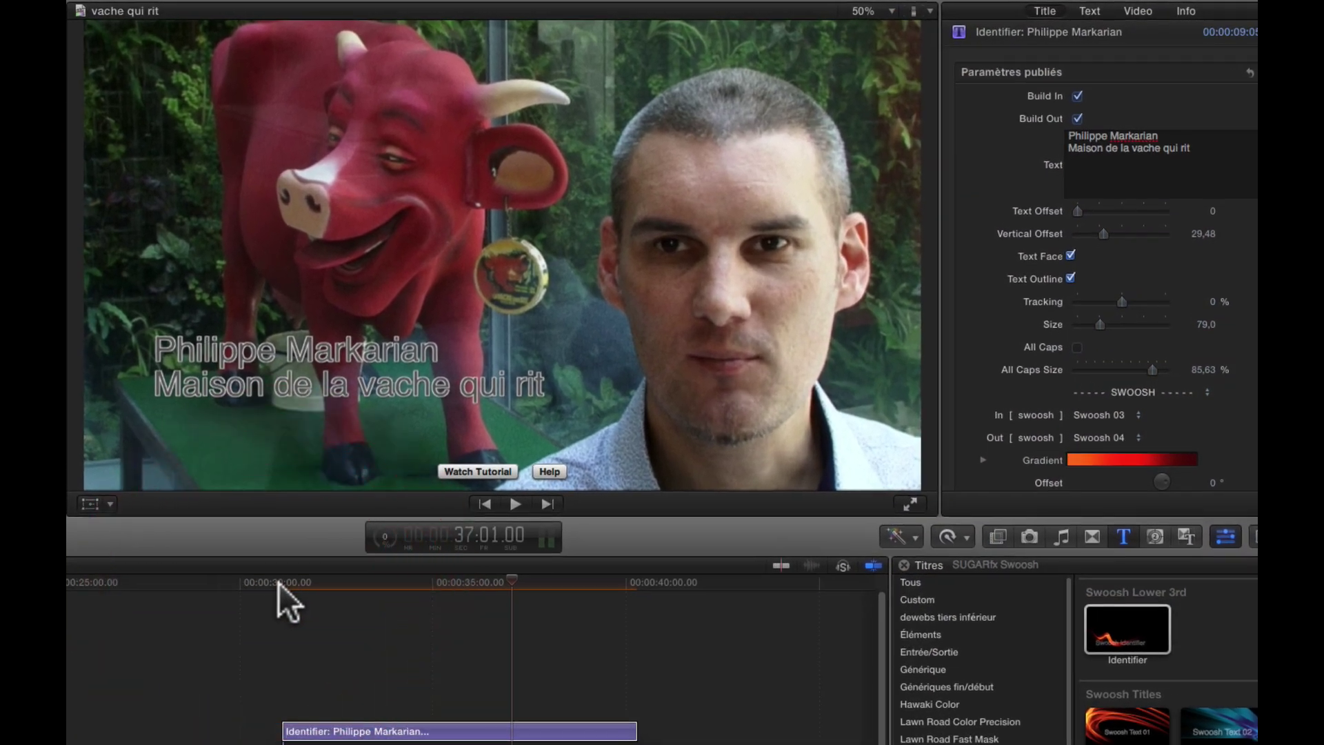
{"action": "left_click", "coordinate": [448, 476]}
{"action": "key", "text": "space"}
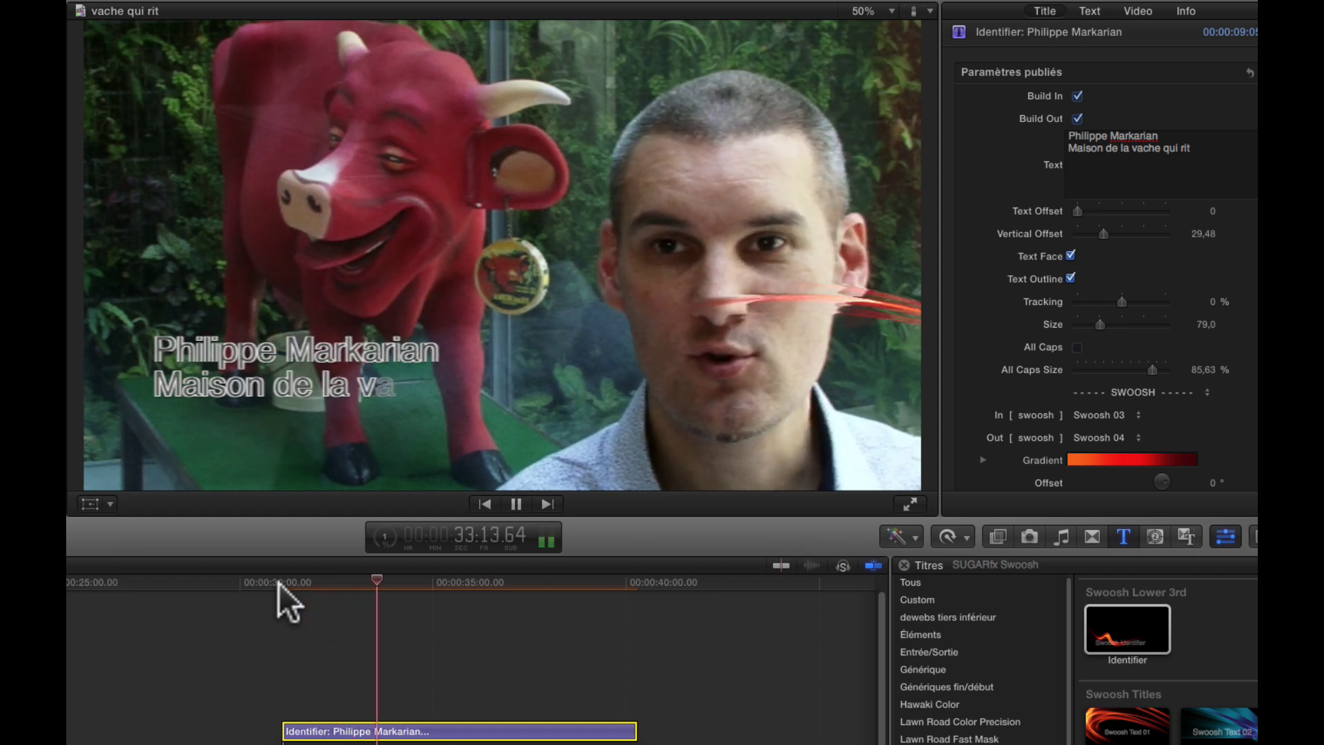
{"action": "key", "text": "space"}
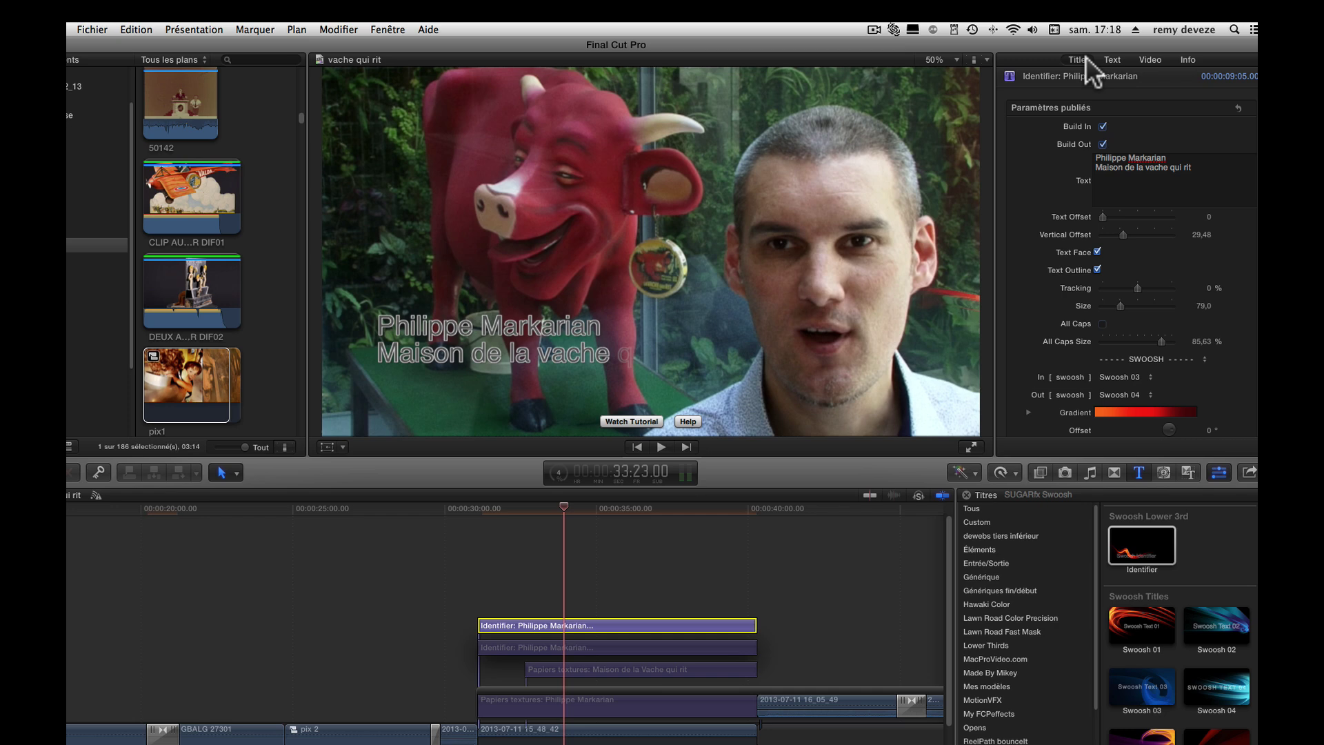
{"action": "left_click", "coordinate": [1078, 56]}
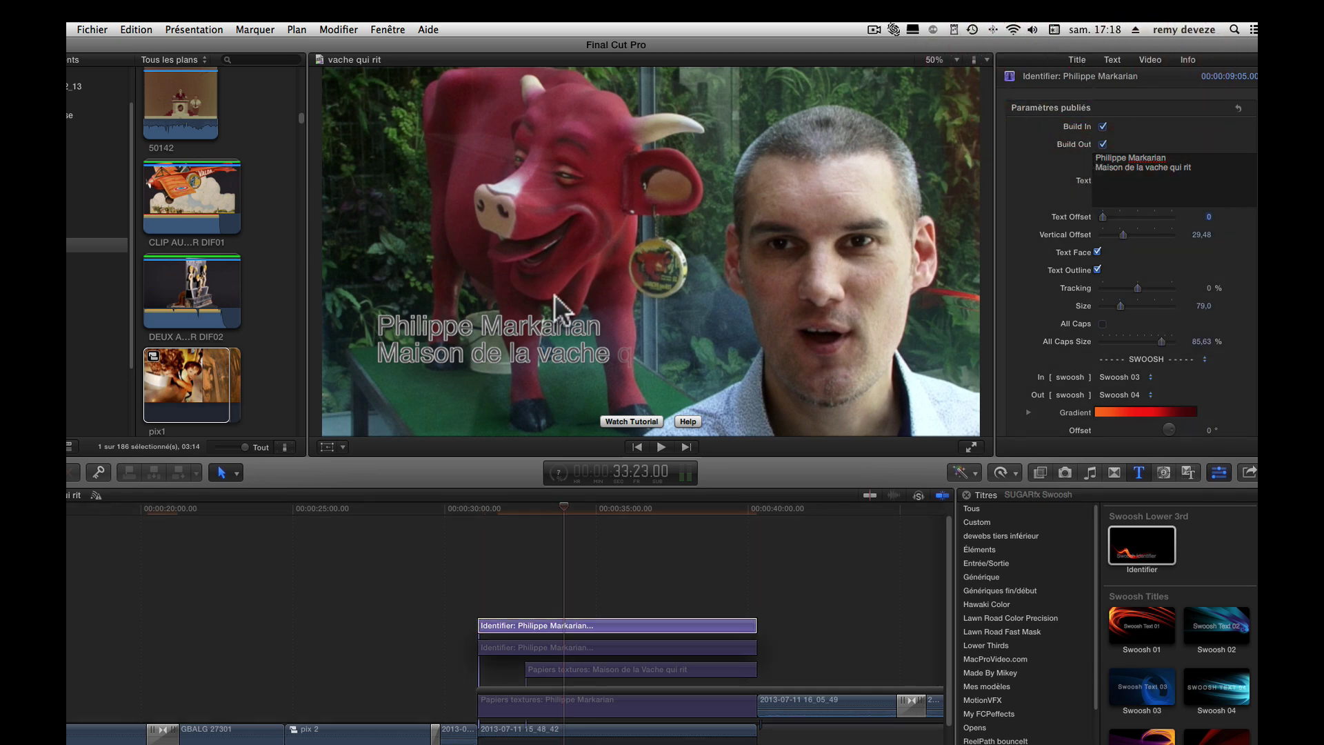
{"action": "left_click_drag", "start_coordinate": [470, 509], "coordinate": [476, 507]}
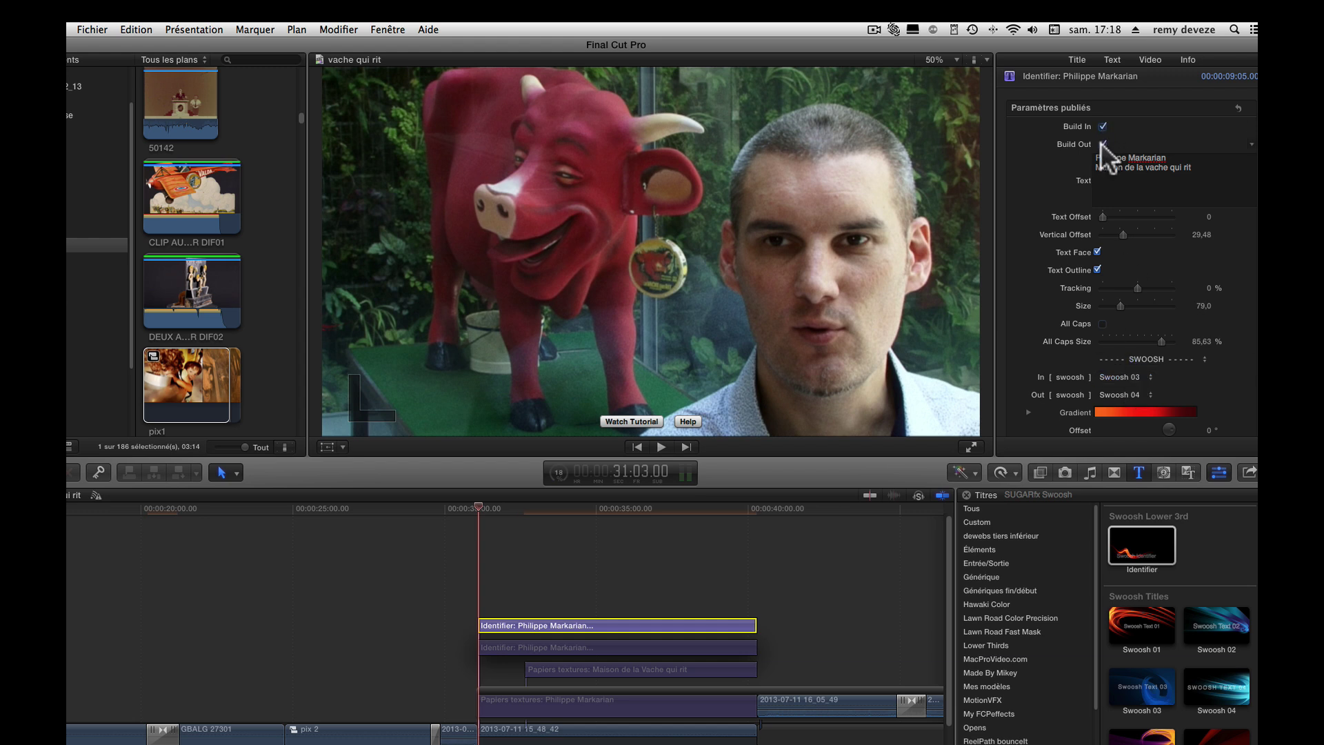
{"action": "scroll", "coordinate": [1151, 297], "scroll_direction": "down", "scroll_amount": 2}
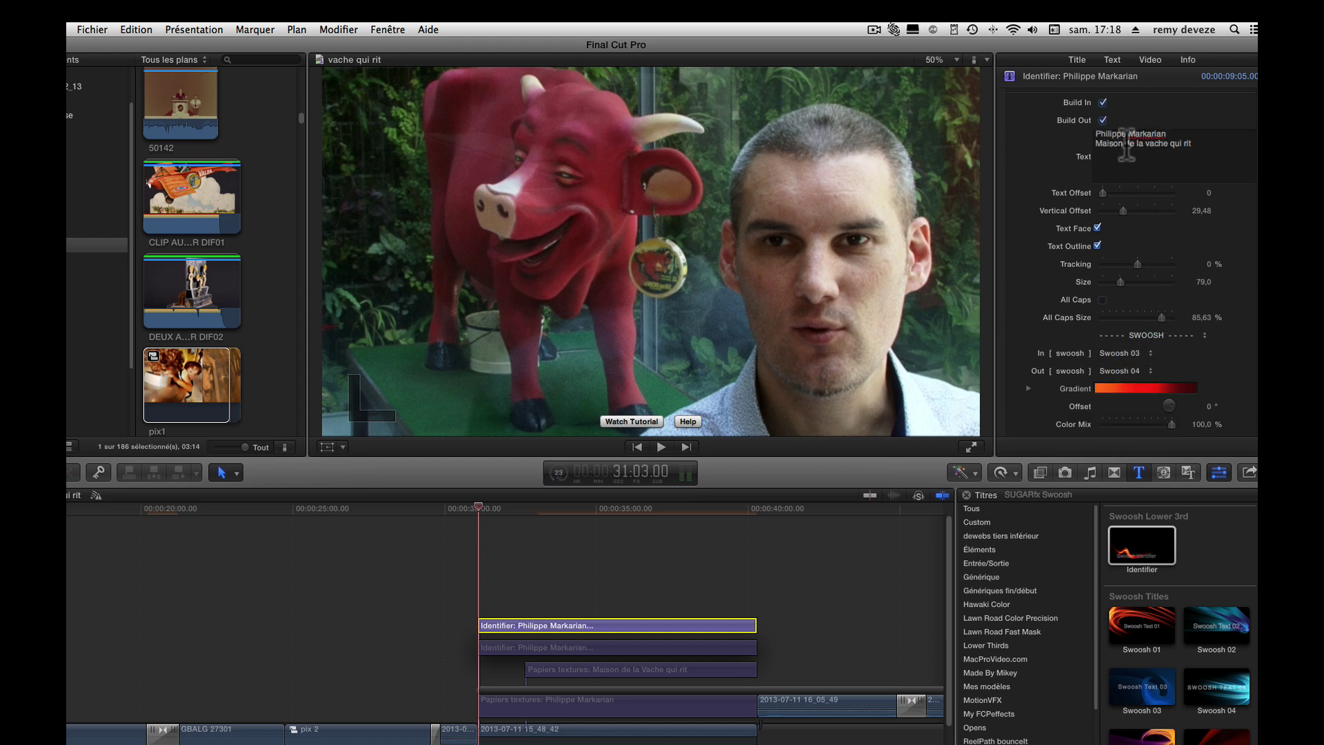
- Try Swoosh 05 in and Swoosh 07 out, and play the title to preview them
{"action": "left_click", "coordinate": [1138, 352]}
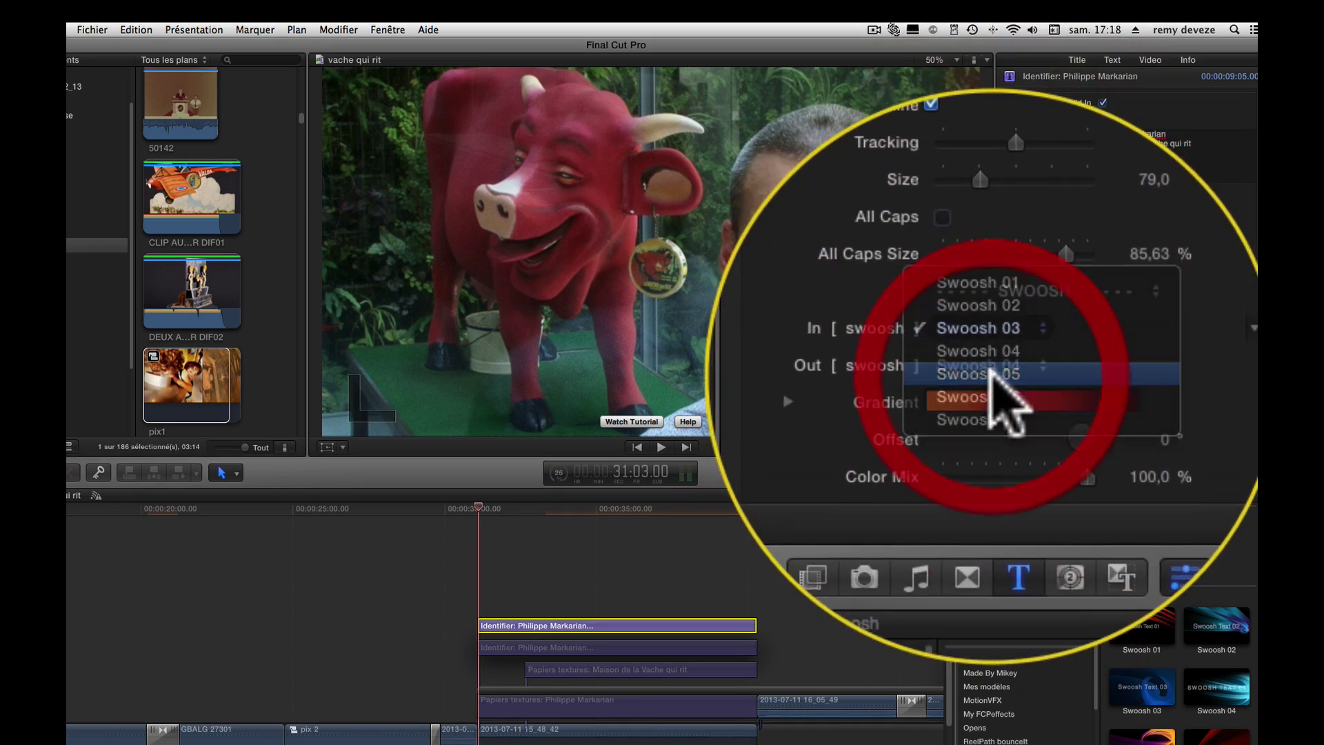
{"action": "left_click", "coordinate": [1140, 365]}
{"action": "left_click", "coordinate": [1138, 361]}
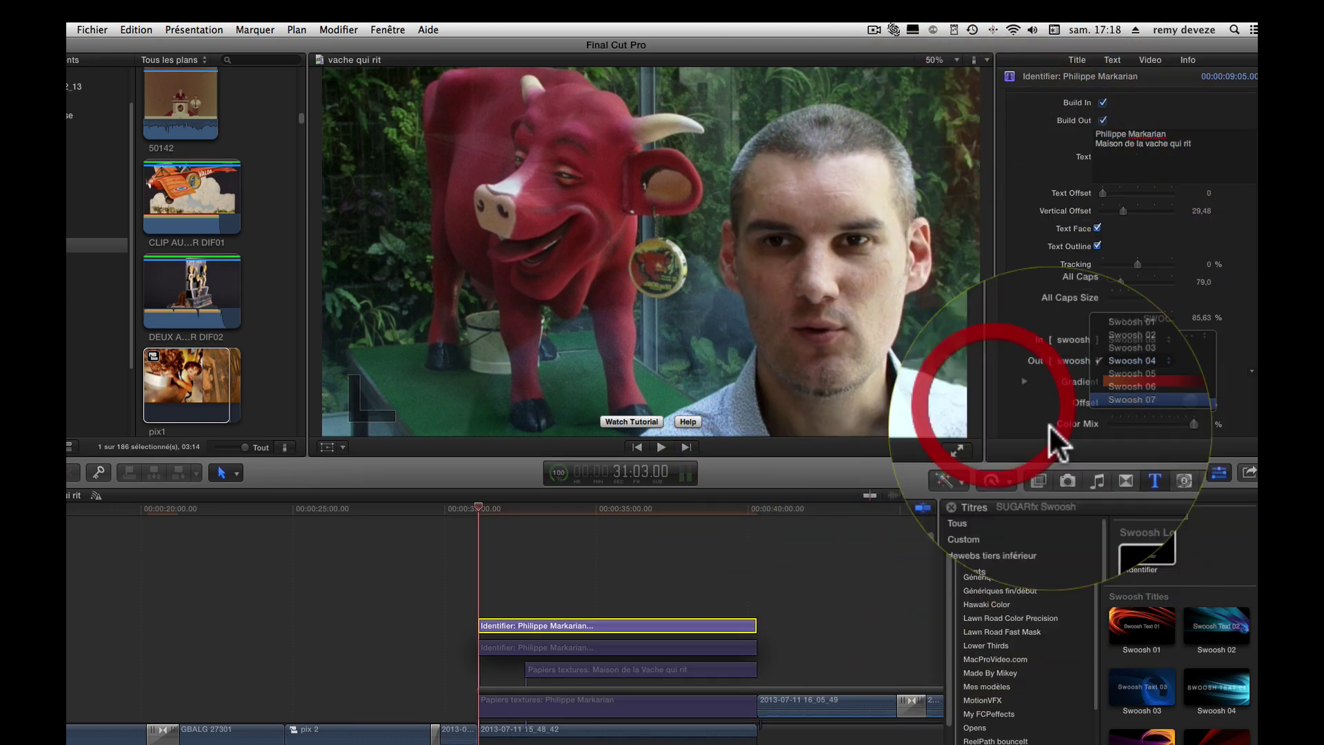
{"action": "left_click", "coordinate": [1125, 405]}
{"action": "left_click", "coordinate": [477, 506]}
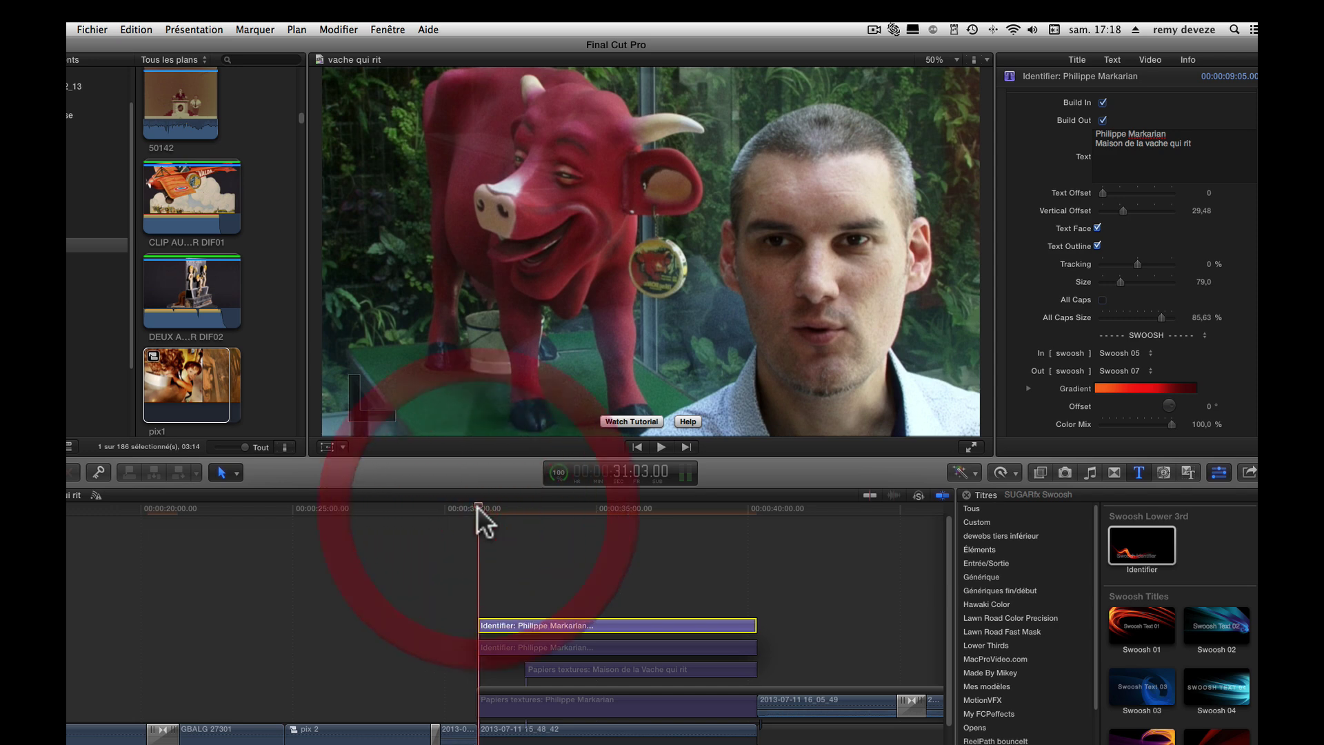
{"action": "key", "text": "space"}
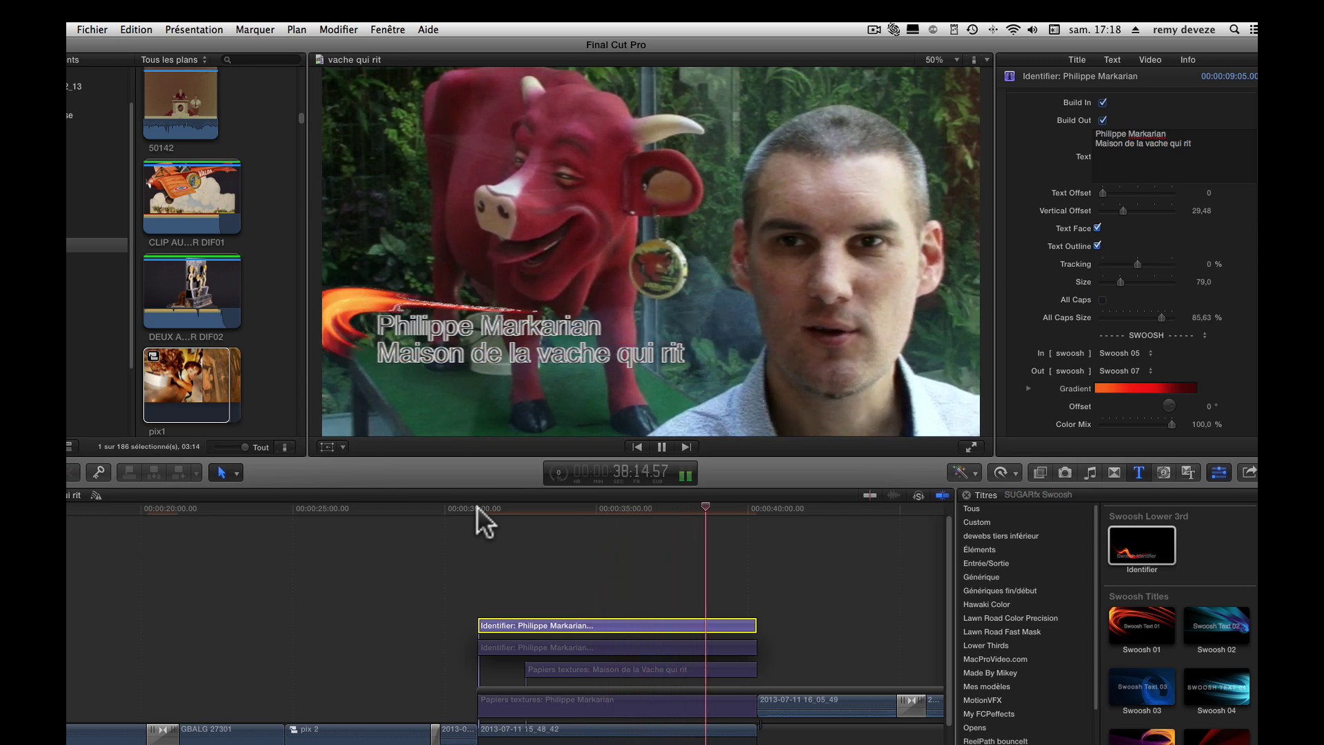
{"action": "key", "text": "space"}
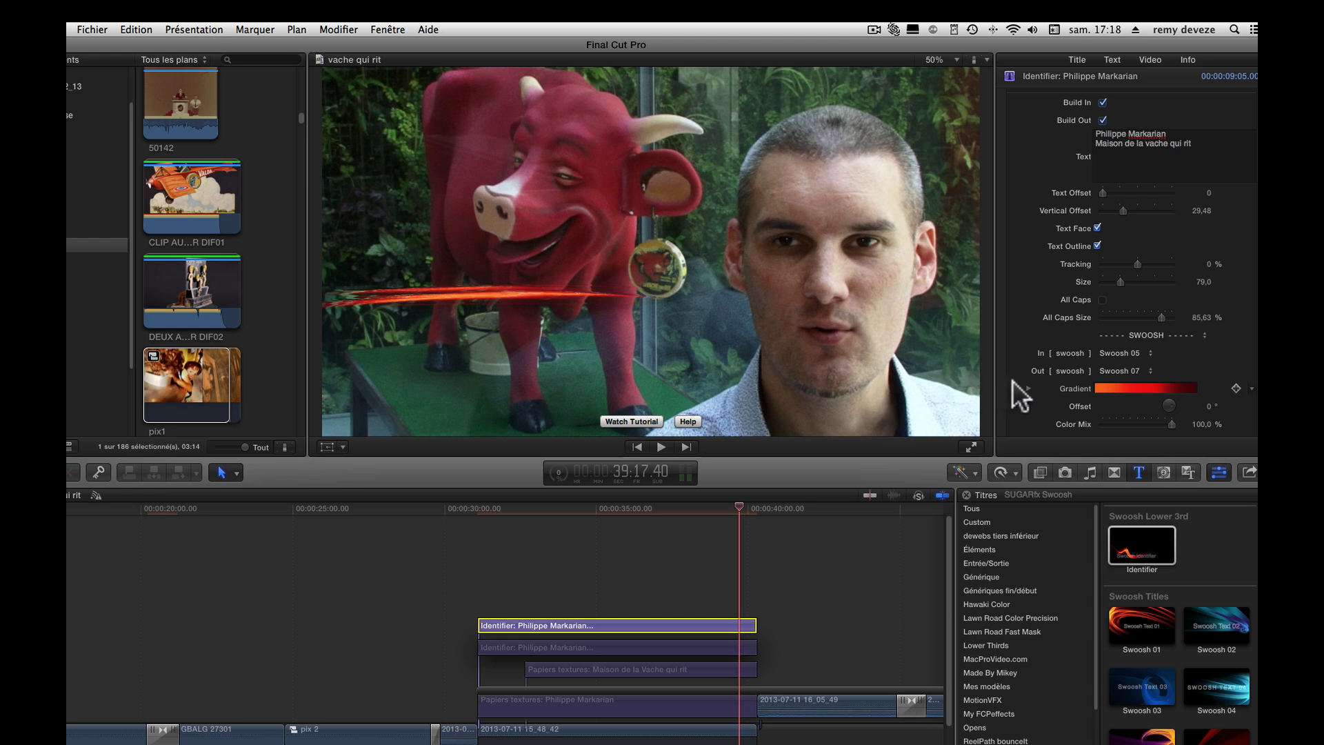
- Switch the title's animations to Swoosh 04 out and Swoosh 01 in, then return to its start
{"action": "left_click", "coordinate": [1142, 371]}
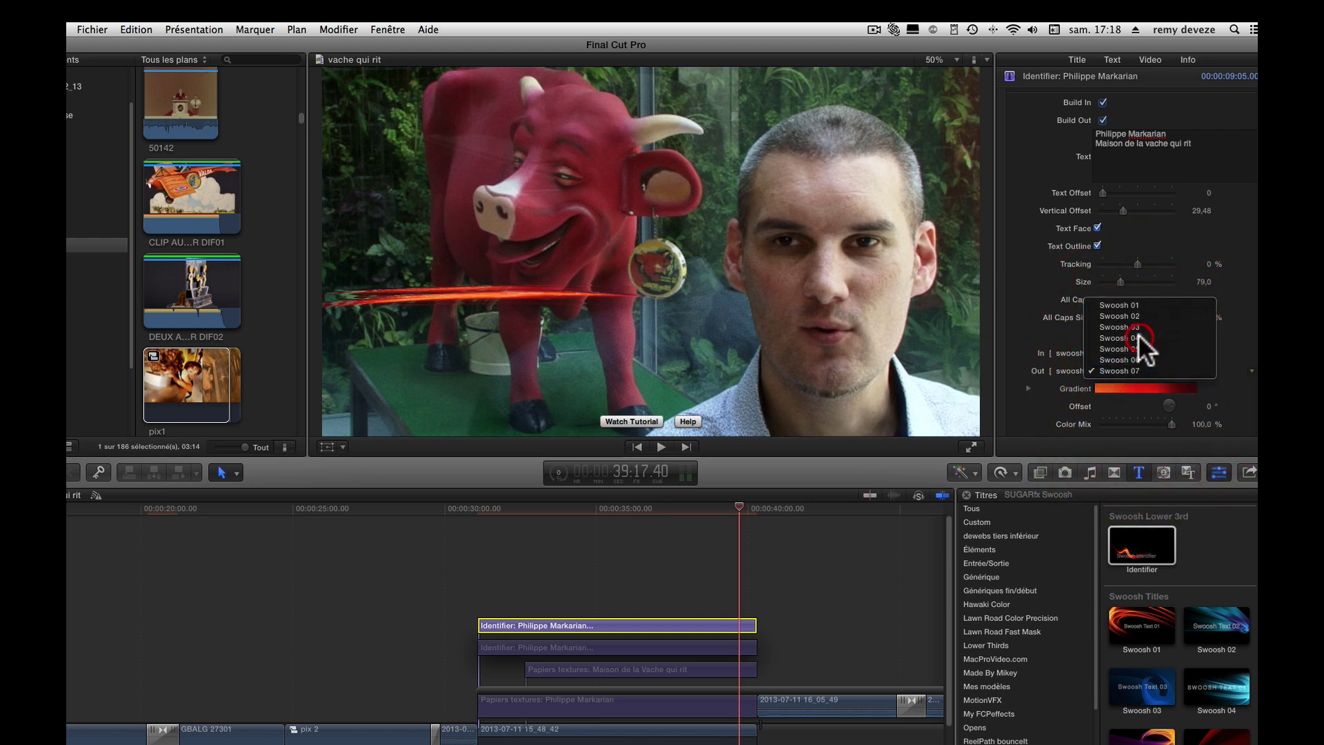
{"action": "left_click", "coordinate": [1139, 337]}
{"action": "left_click", "coordinate": [1143, 353]}
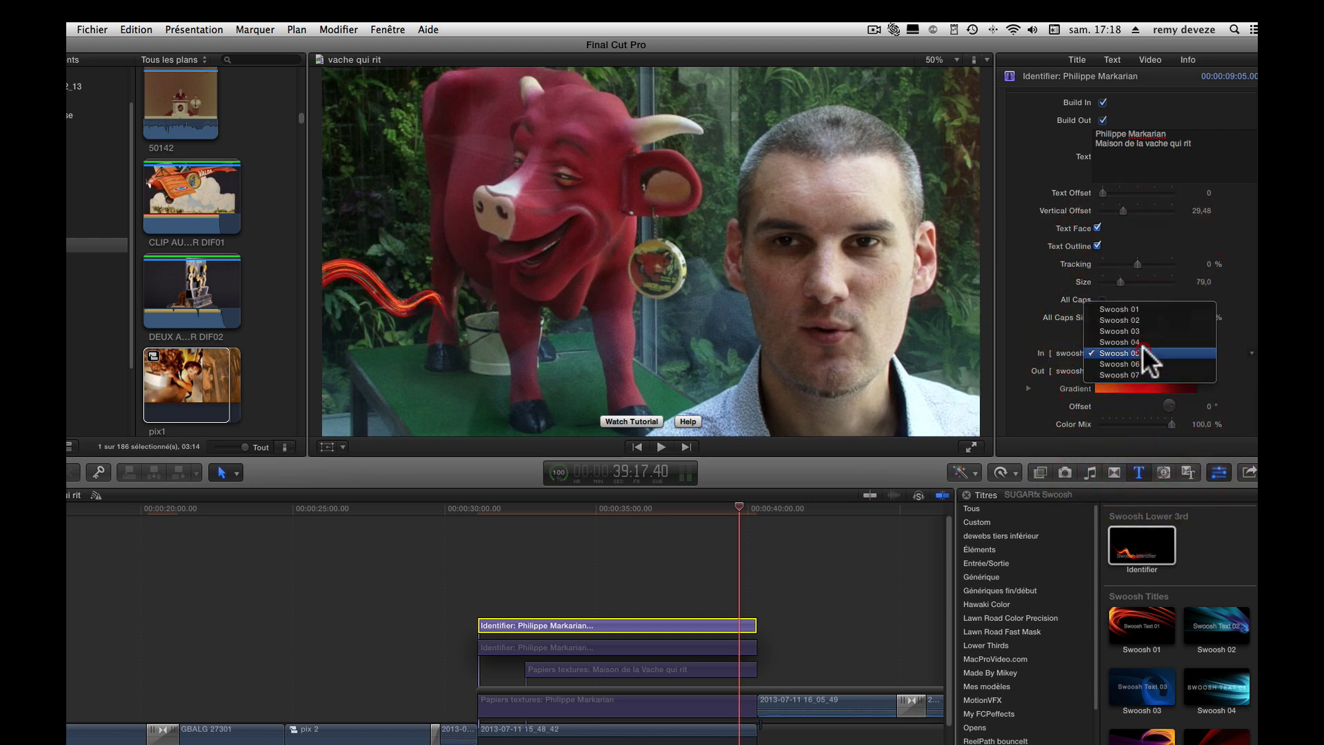
{"action": "left_click", "coordinate": [1139, 310]}
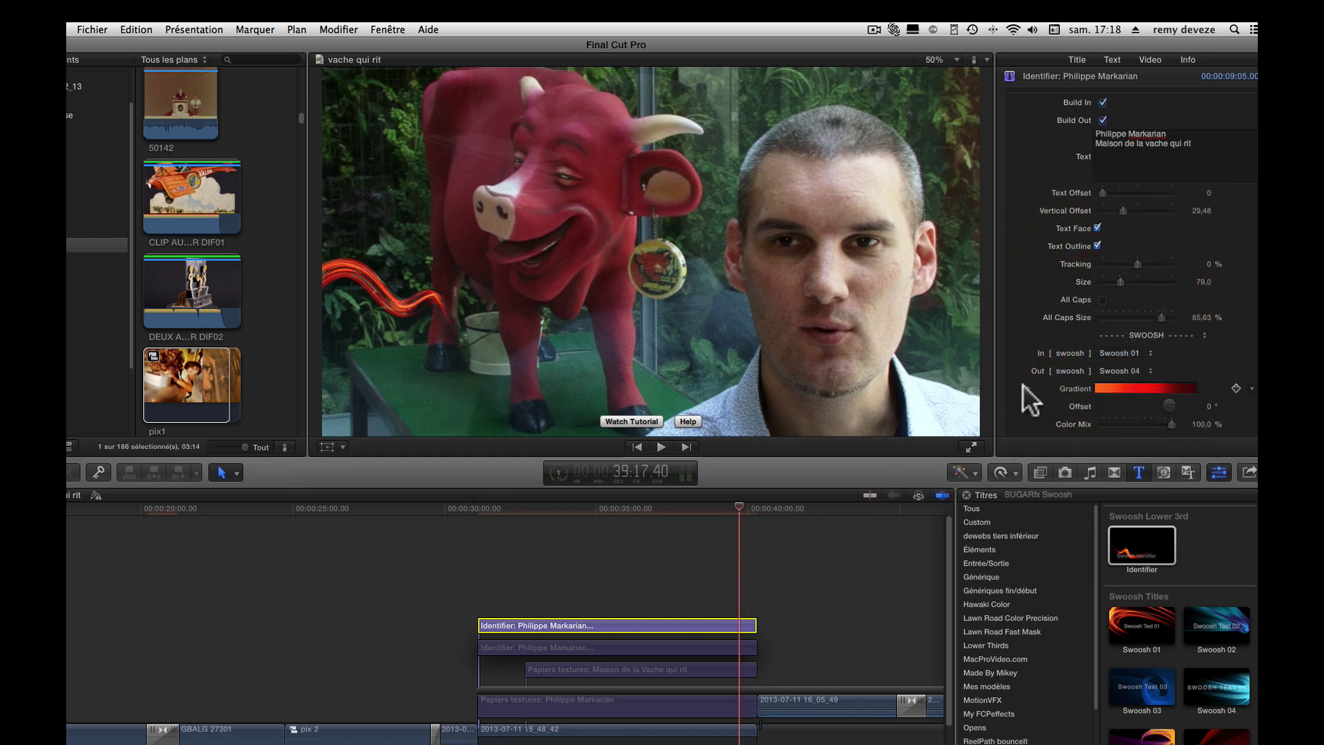
{"action": "left_click", "coordinate": [491, 512]}
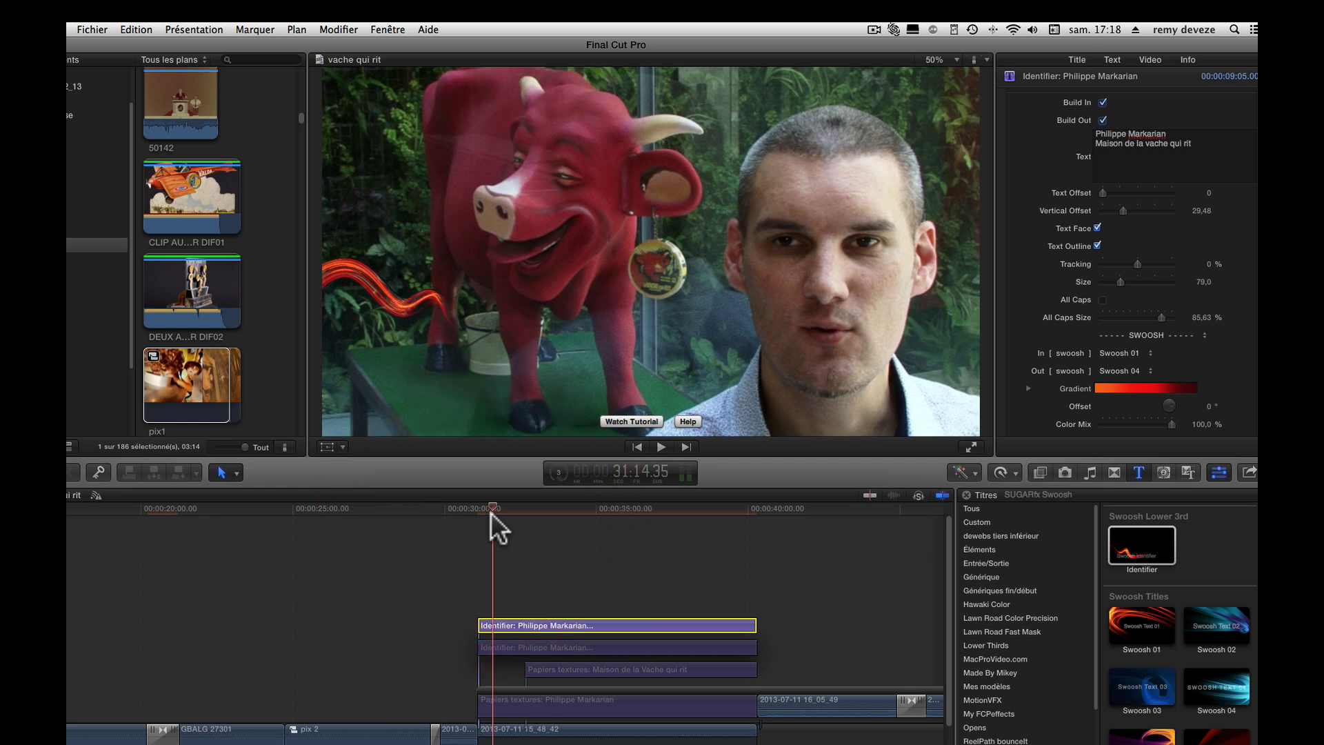
- Expand the swoosh gradient and give its middle stop a dark red sampled from the cow
{"action": "left_click", "coordinate": [1027, 387]}
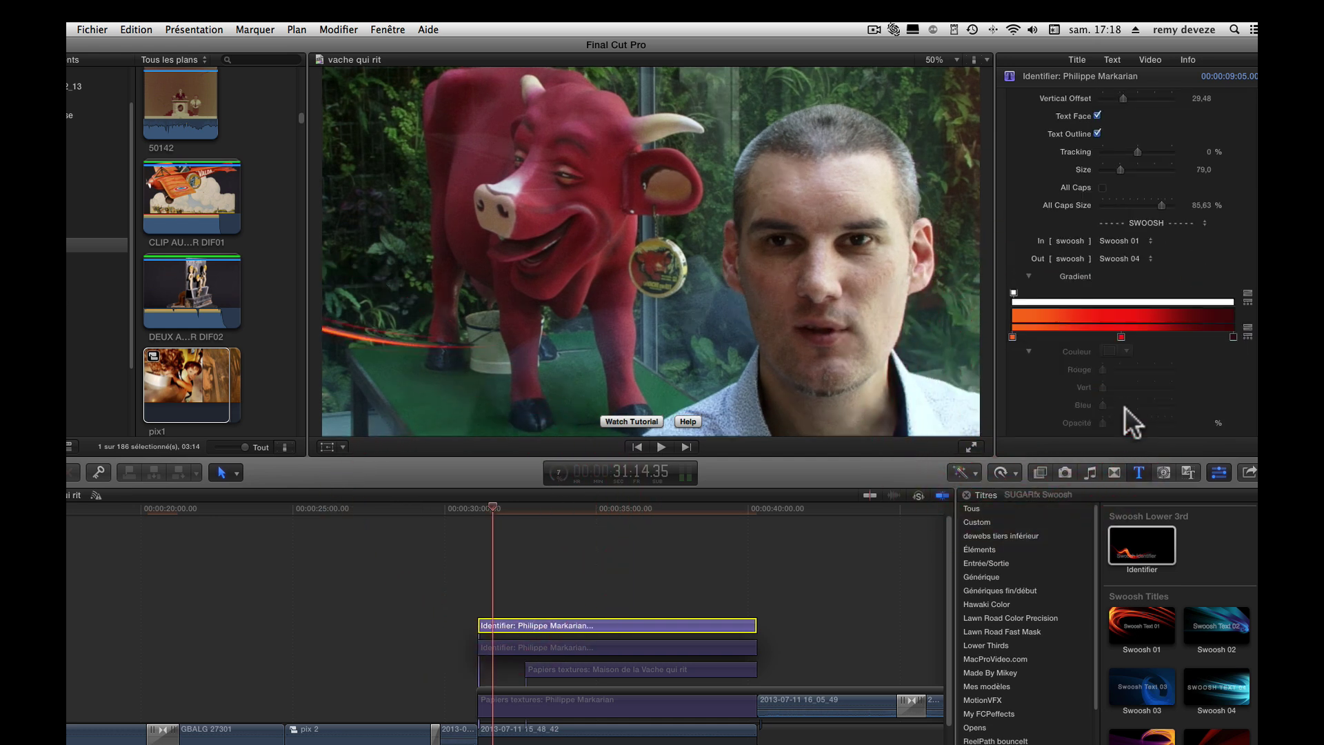
{"action": "left_click", "coordinate": [1119, 336]}
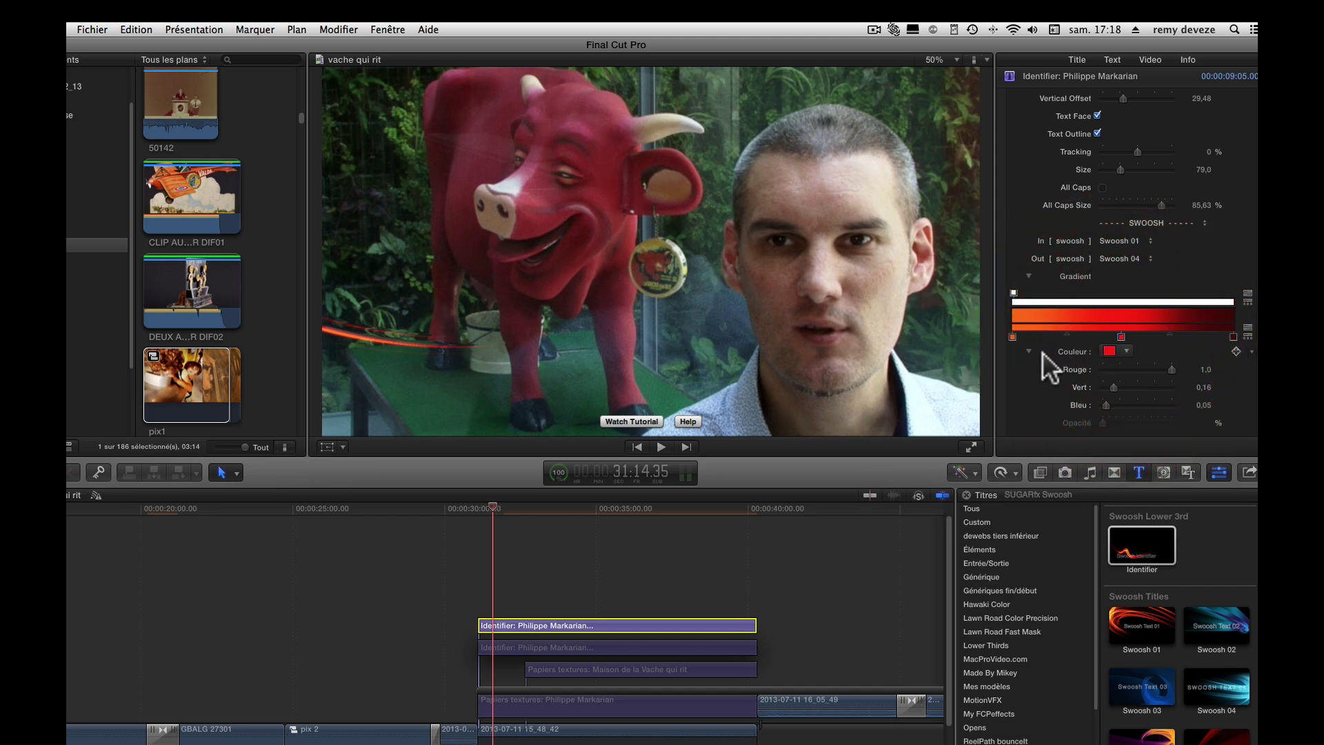
{"action": "left_click", "coordinate": [1112, 351]}
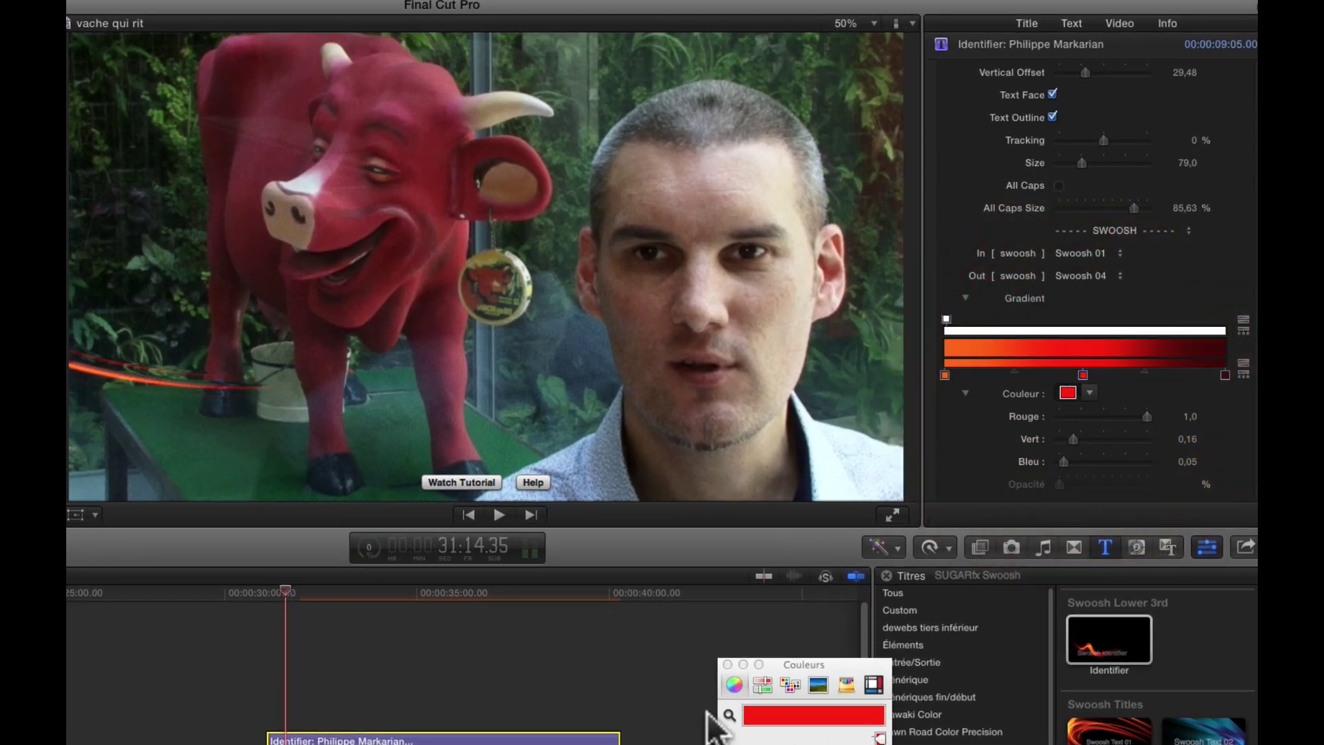
{"action": "left_click_drag", "start_coordinate": [816, 671], "coordinate": [815, 383]}
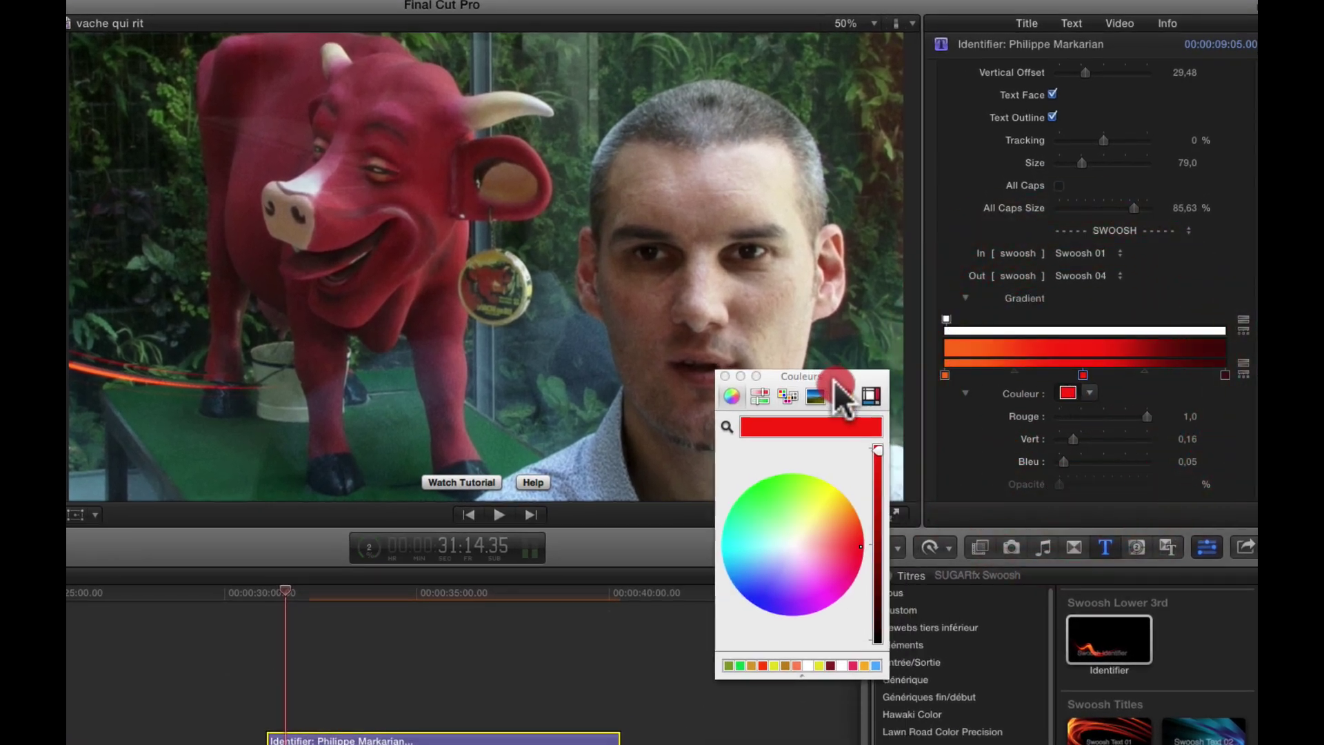
{"action": "left_click", "coordinate": [236, 78]}
- Sample the cow's pink nose for the left stop and a brighter red for the middle stop
{"action": "left_click", "coordinate": [945, 374]}
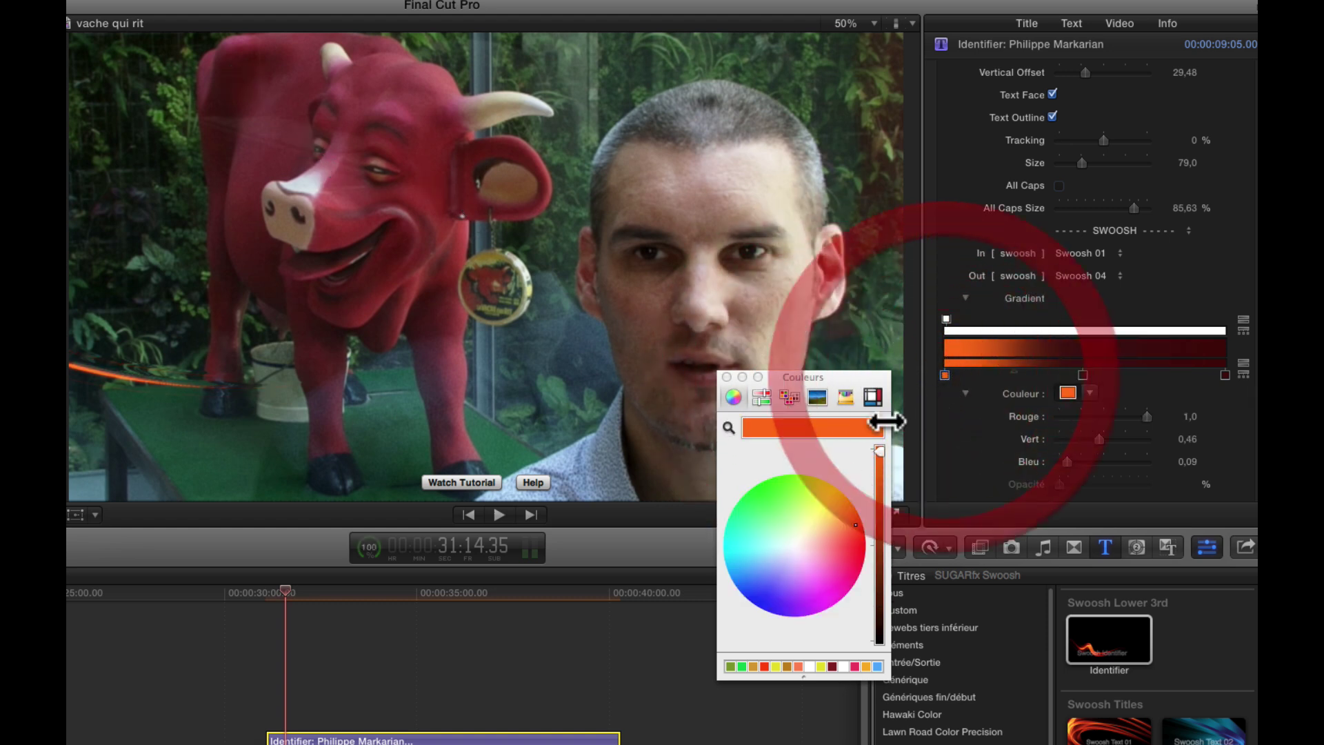
{"action": "left_click", "coordinate": [728, 427]}
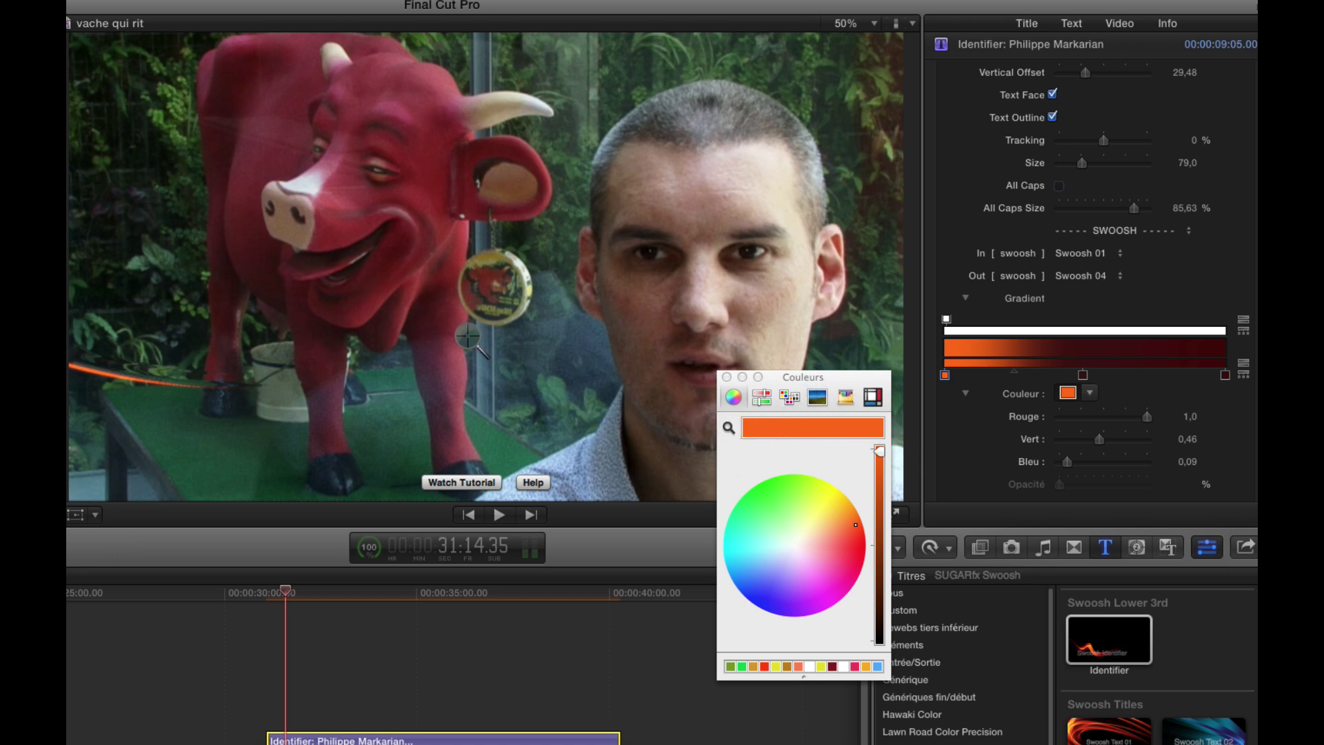
{"action": "left_click", "coordinate": [322, 201]}
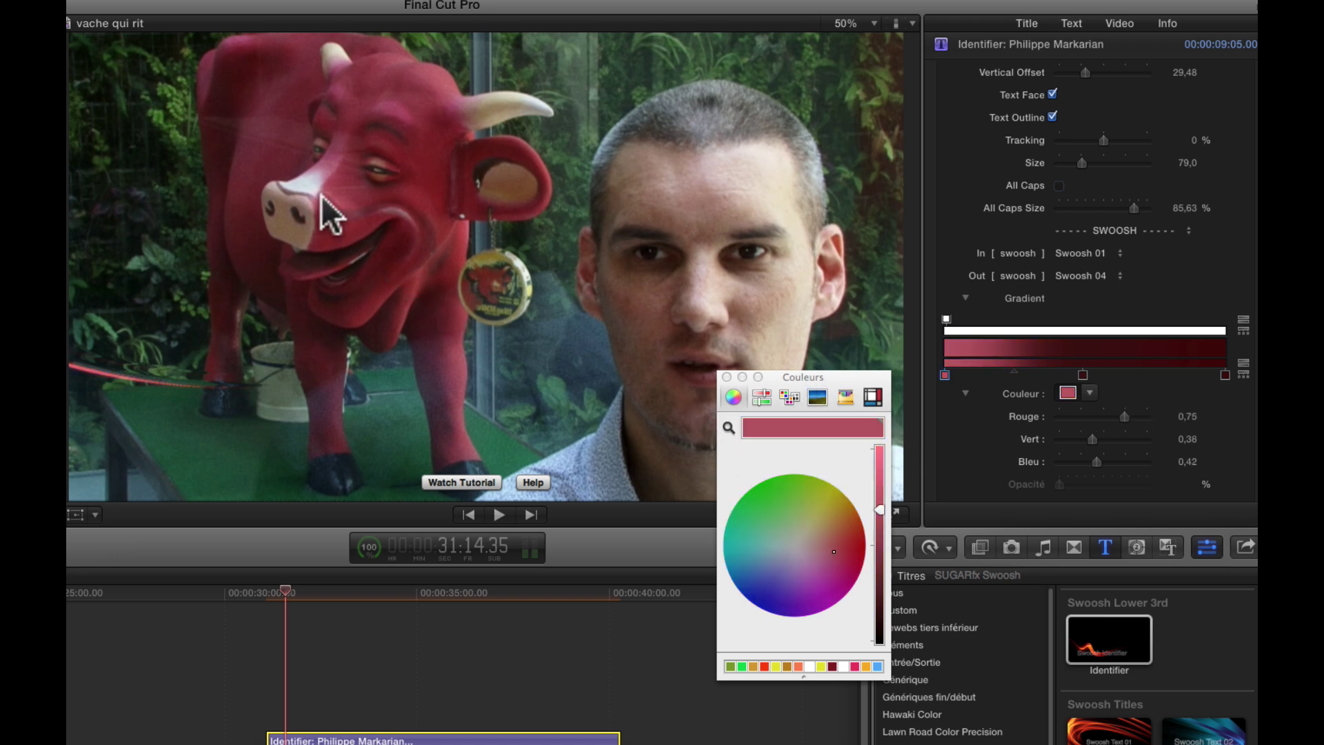
{"action": "left_click", "coordinate": [1083, 375]}
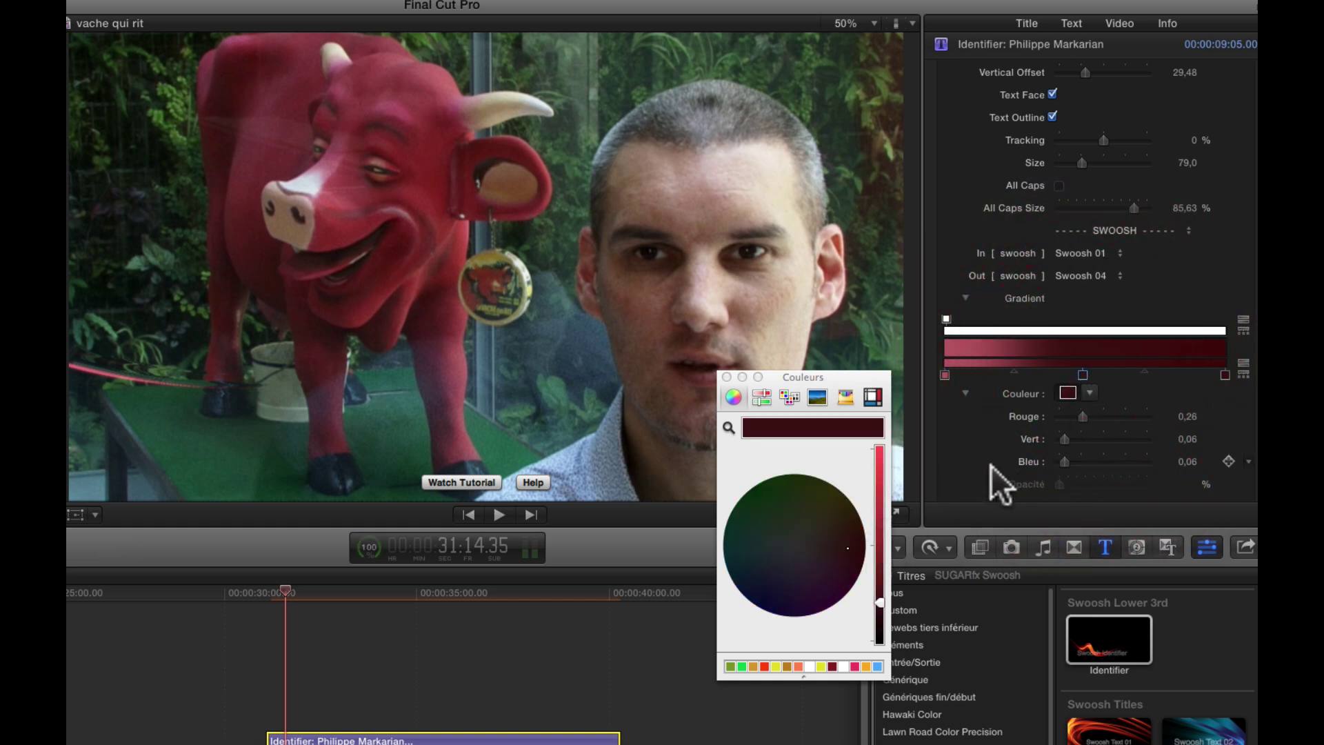
{"action": "left_click", "coordinate": [728, 428]}
{"action": "left_click", "coordinate": [372, 277]}
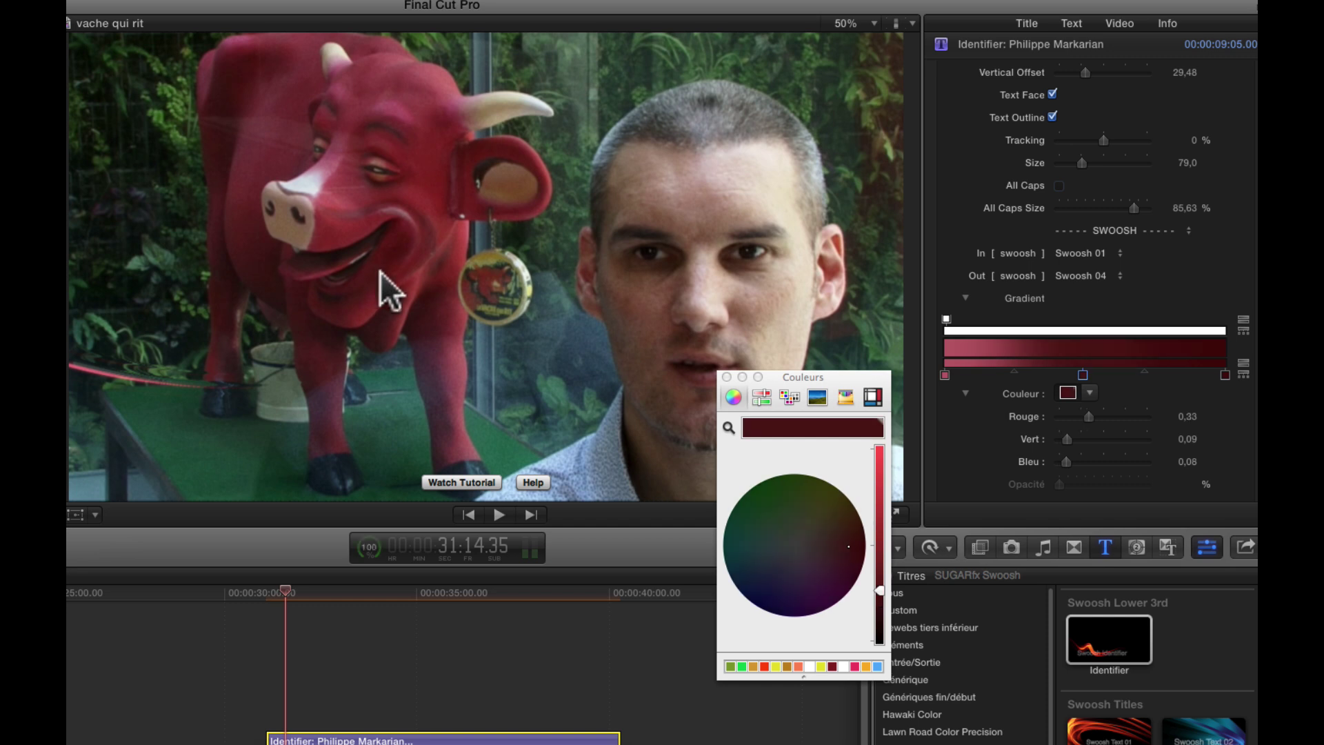
{"action": "left_click", "coordinate": [429, 161]}
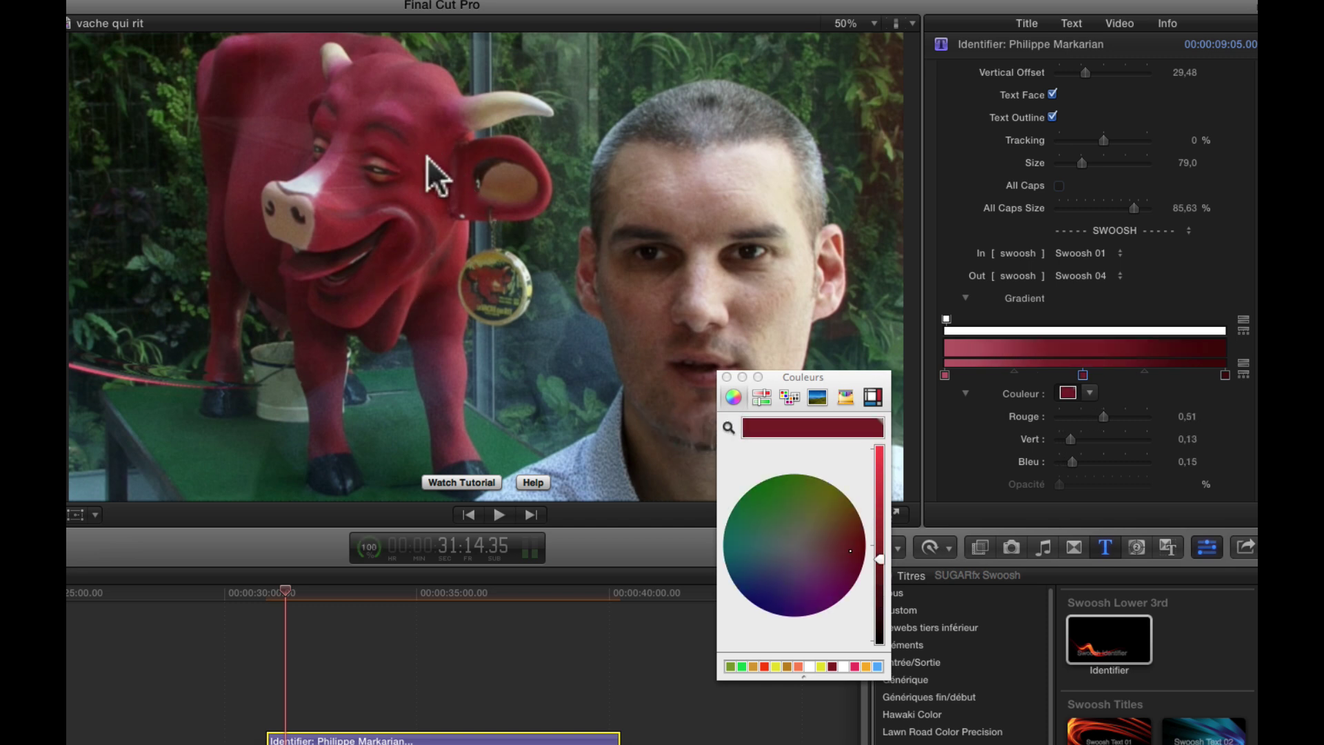
{"action": "left_click", "coordinate": [726, 377]}
{"action": "left_click", "coordinate": [255, 593]}
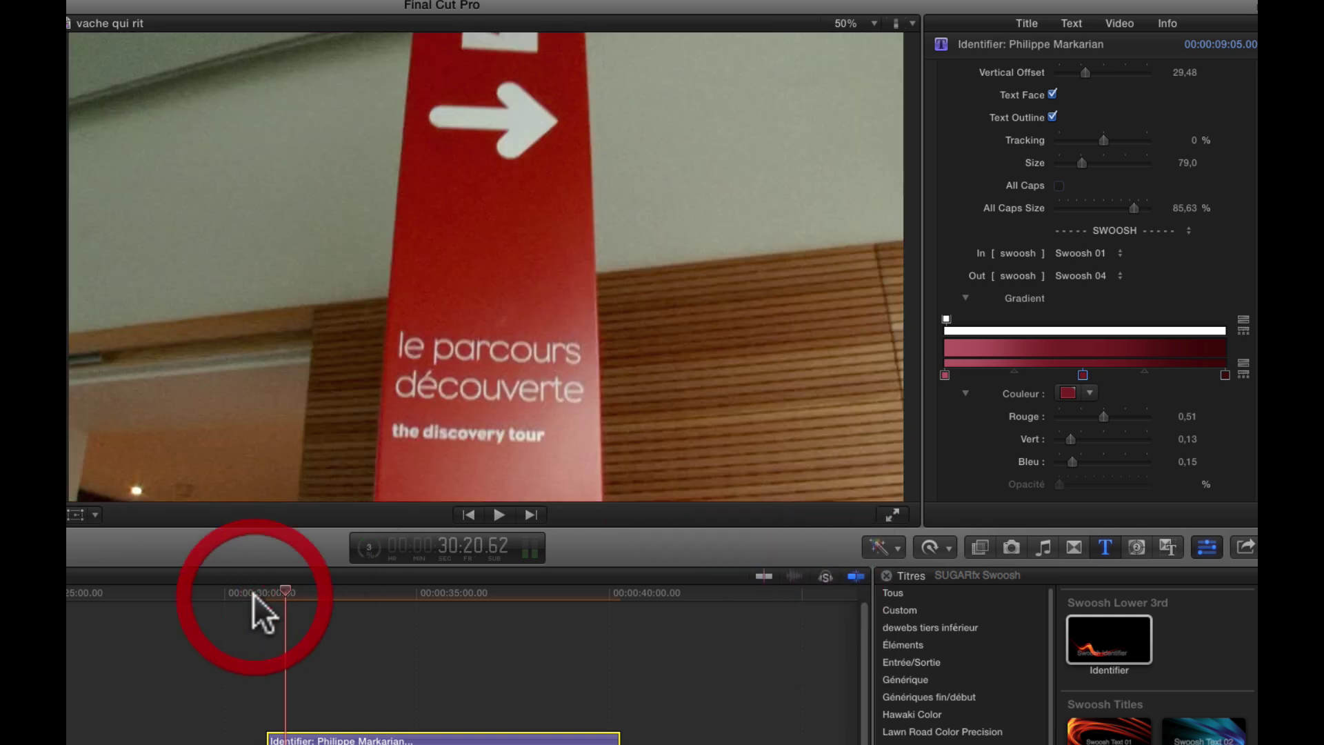
- Play back the title to preview the new red swoosh gradient
{"action": "key", "text": "space"}
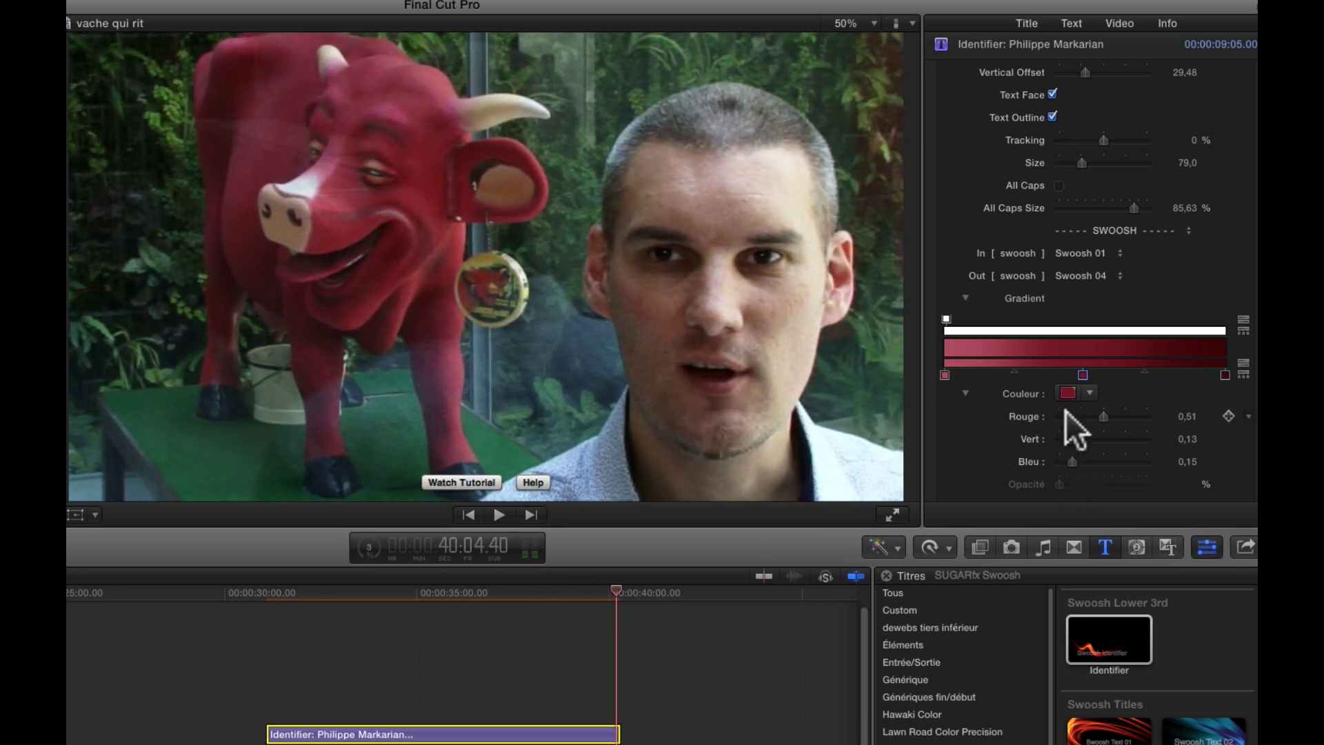
{"action": "left_click", "coordinate": [1087, 276]}
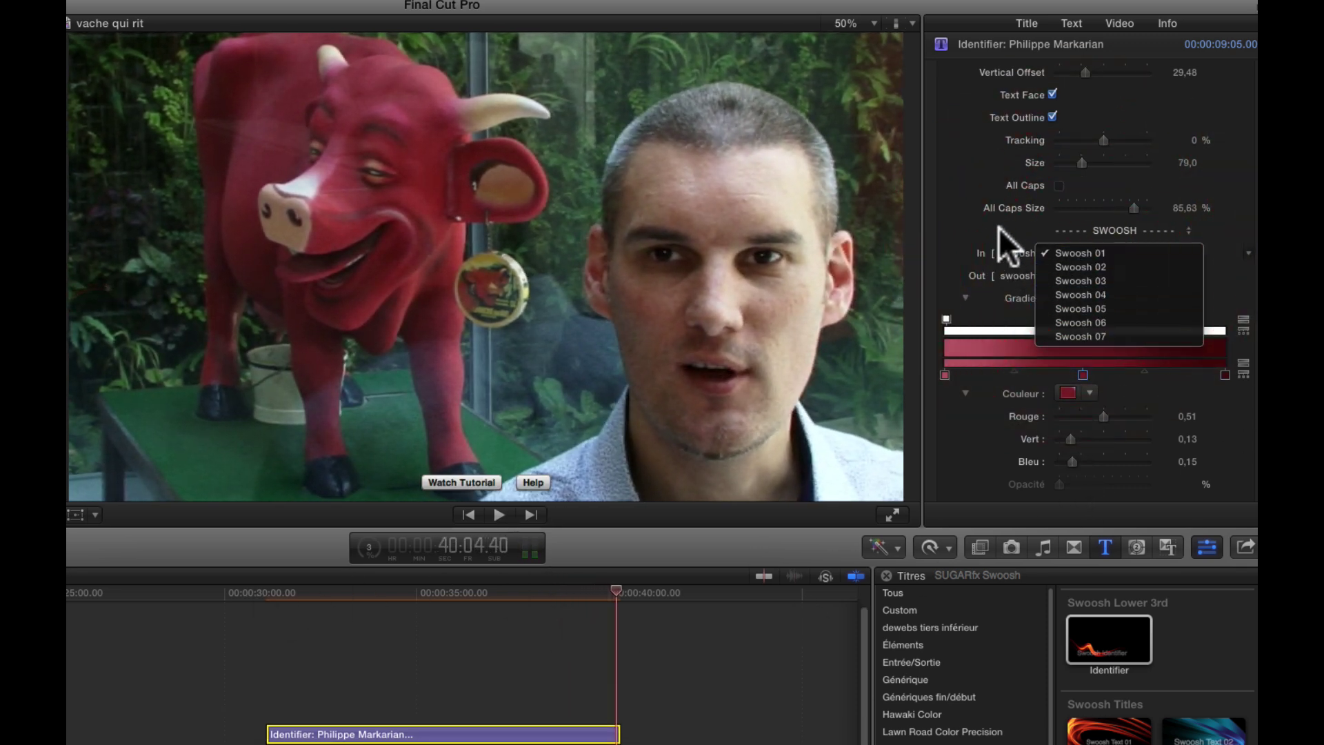
{"action": "left_click", "coordinate": [998, 242]}
{"action": "left_click", "coordinate": [1081, 255]}
{"action": "left_click", "coordinate": [987, 211]}
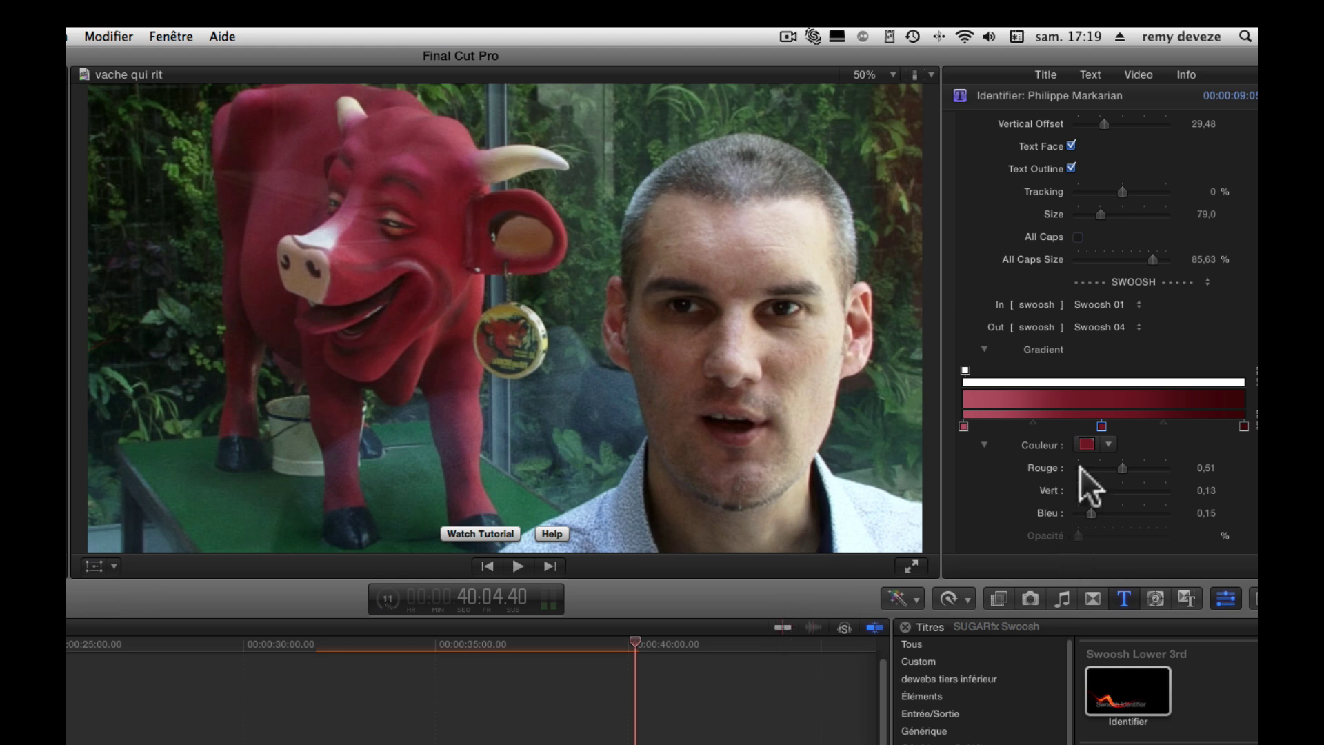
- Set the title to enter with Swoosh 07 and exit with Swoosh 06, then play it
{"action": "left_click", "coordinate": [1142, 308]}
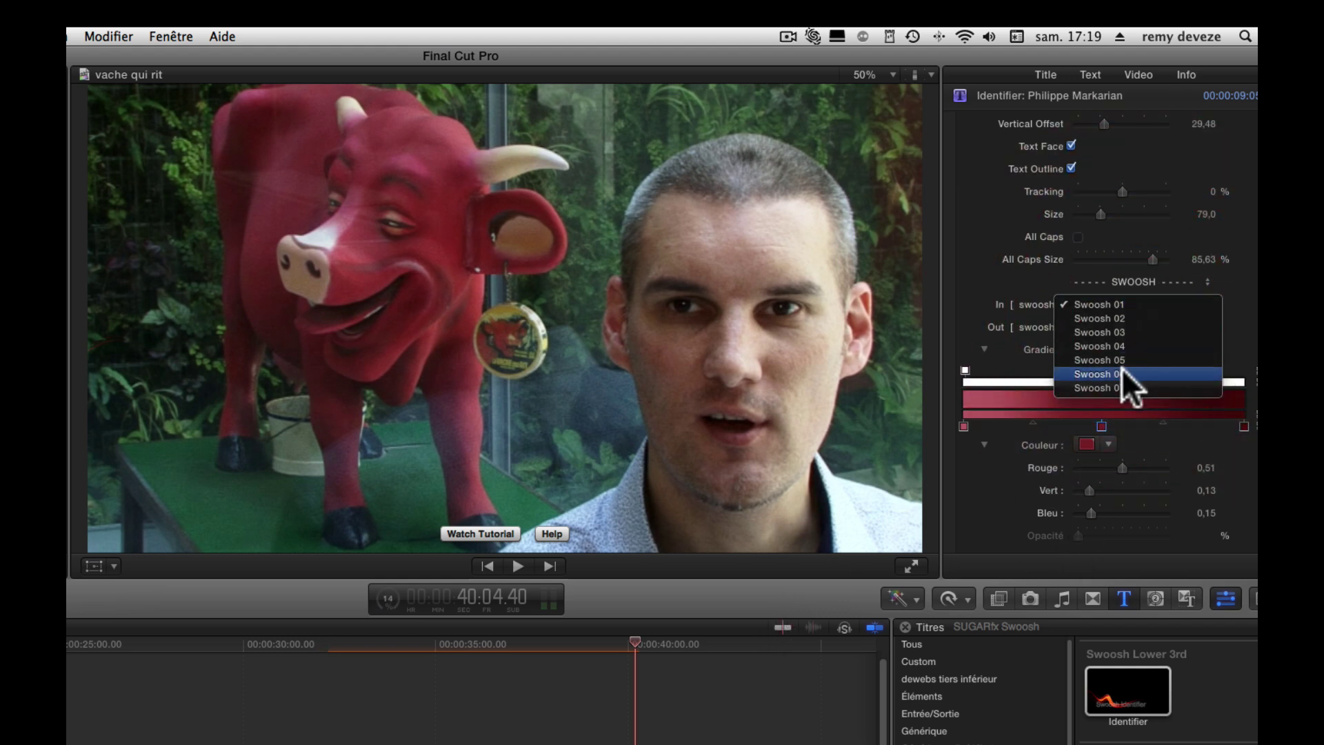
{"action": "left_click", "coordinate": [1122, 387]}
{"action": "left_click", "coordinate": [1117, 327]}
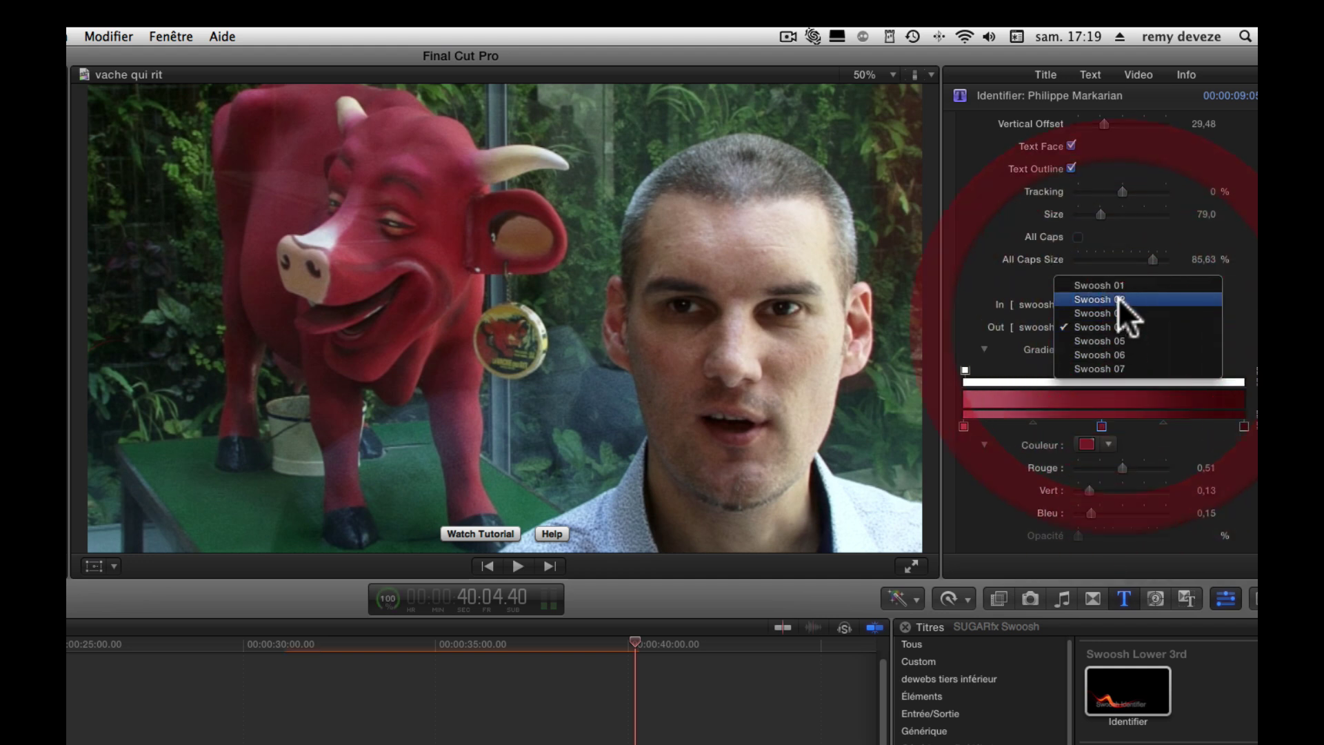
{"action": "left_click", "coordinate": [1109, 356]}
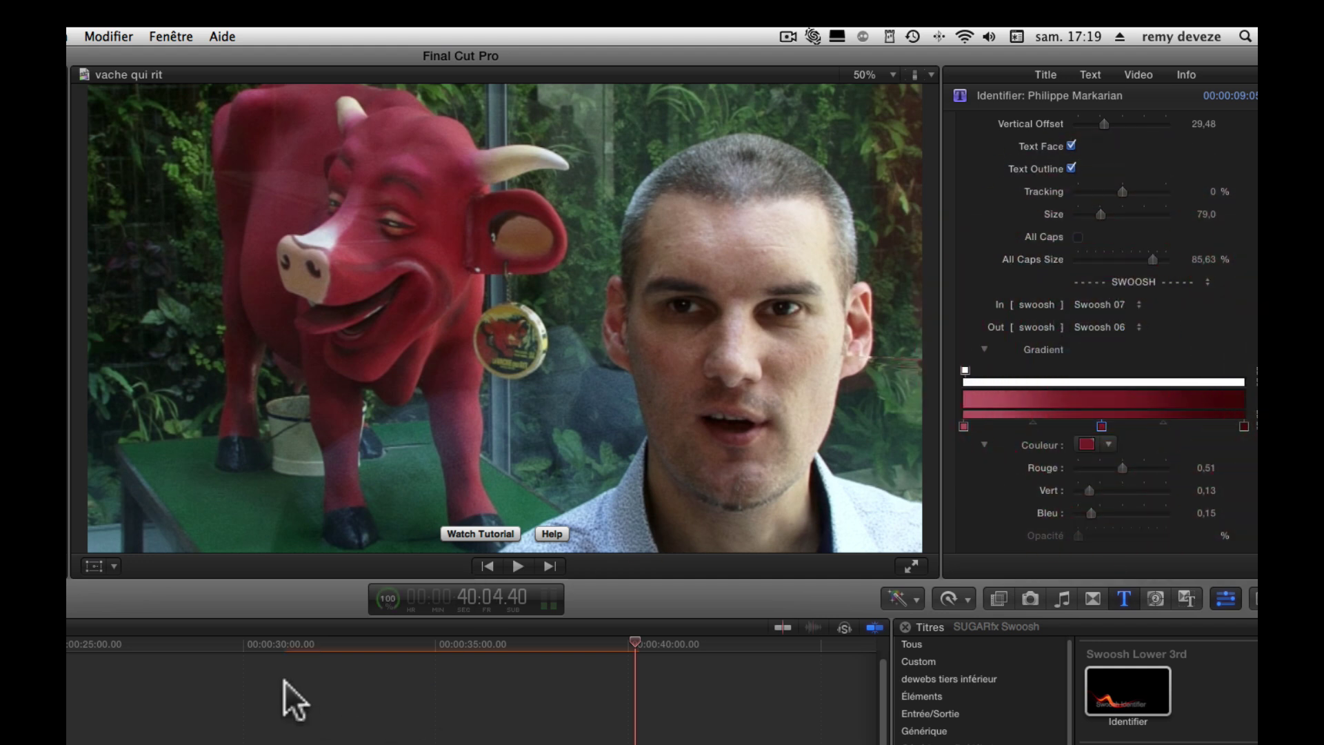
{"action": "left_click", "coordinate": [290, 644]}
{"action": "key", "text": "space"}
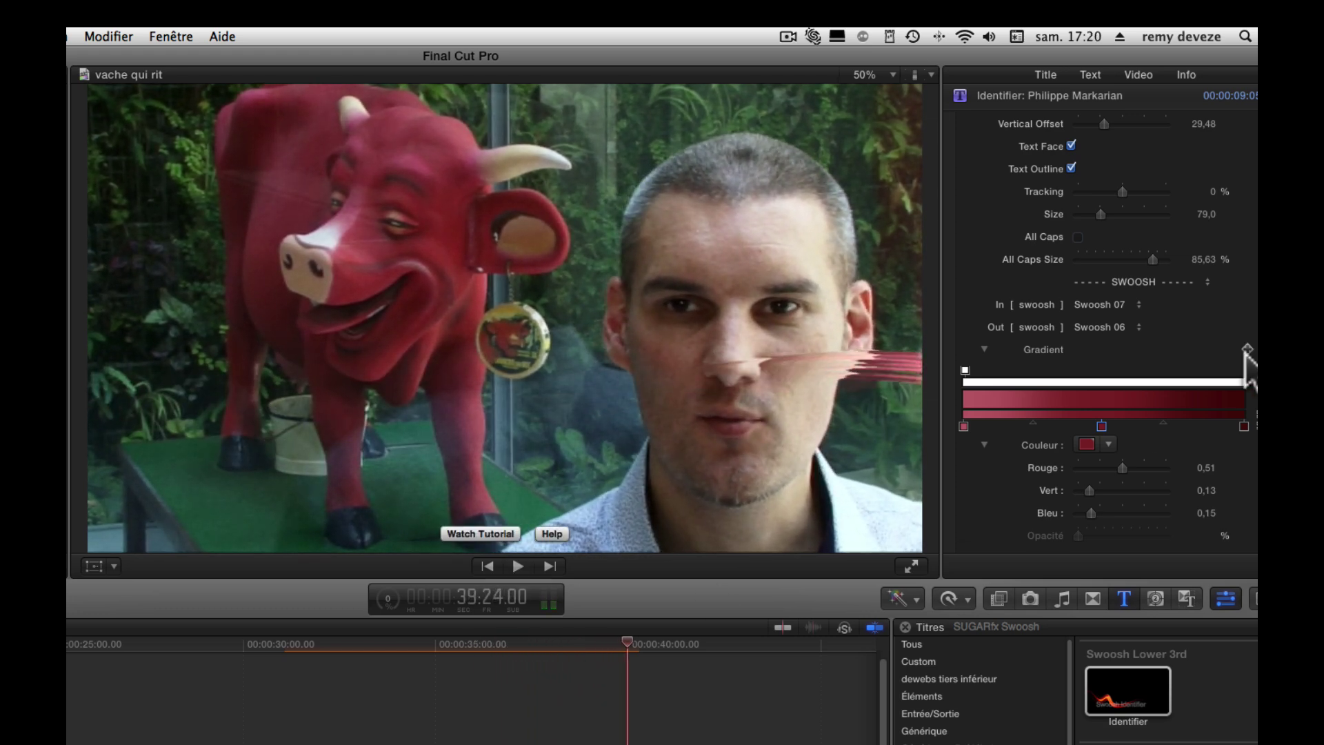
- Play the Identifier title from its start to watch the current type-on animation
{"action": "scroll", "coordinate": [1097, 393], "scroll_direction": "down", "scroll_amount": 5}
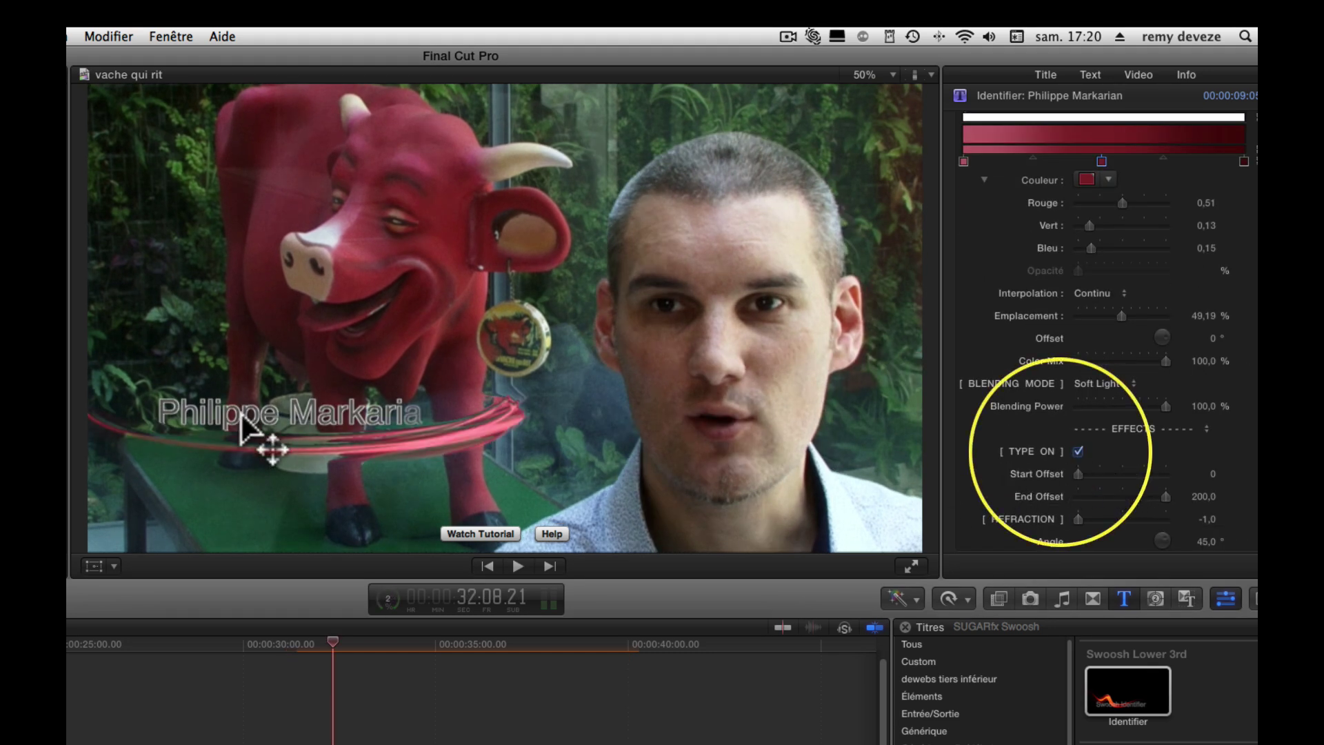
{"action": "left_click", "coordinate": [287, 651]}
{"action": "key", "text": "space"}
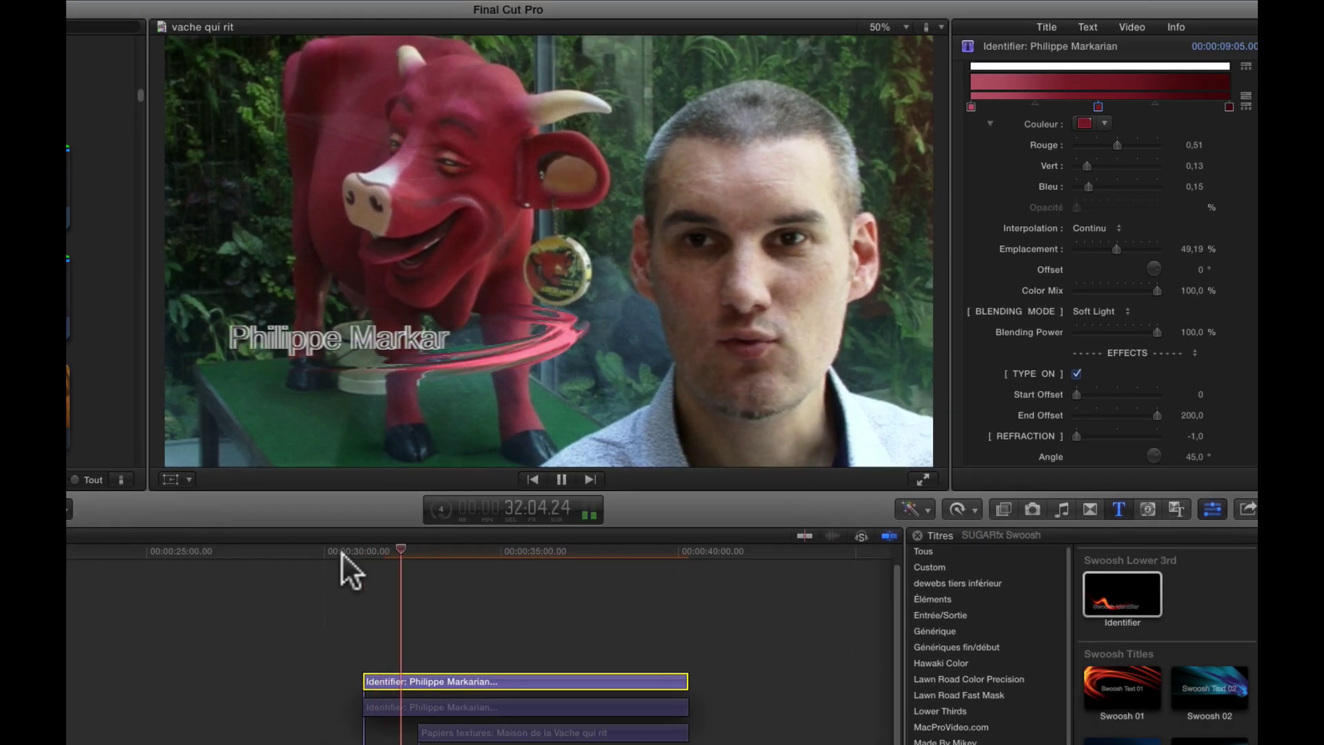
{"action": "key", "text": "space"}
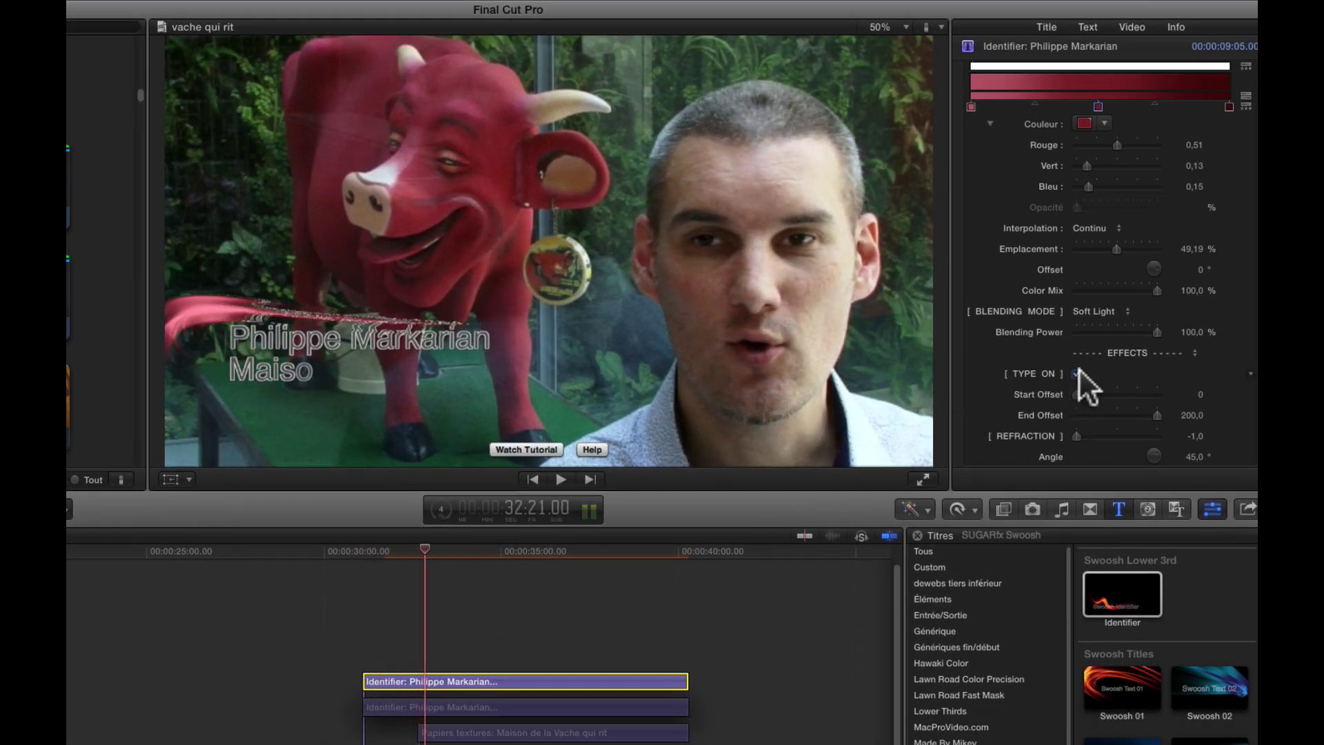
- Preview the title without Type On, then re-enable it with Start Offset 16 and End Offset 91
{"action": "left_click", "coordinate": [1077, 373]}
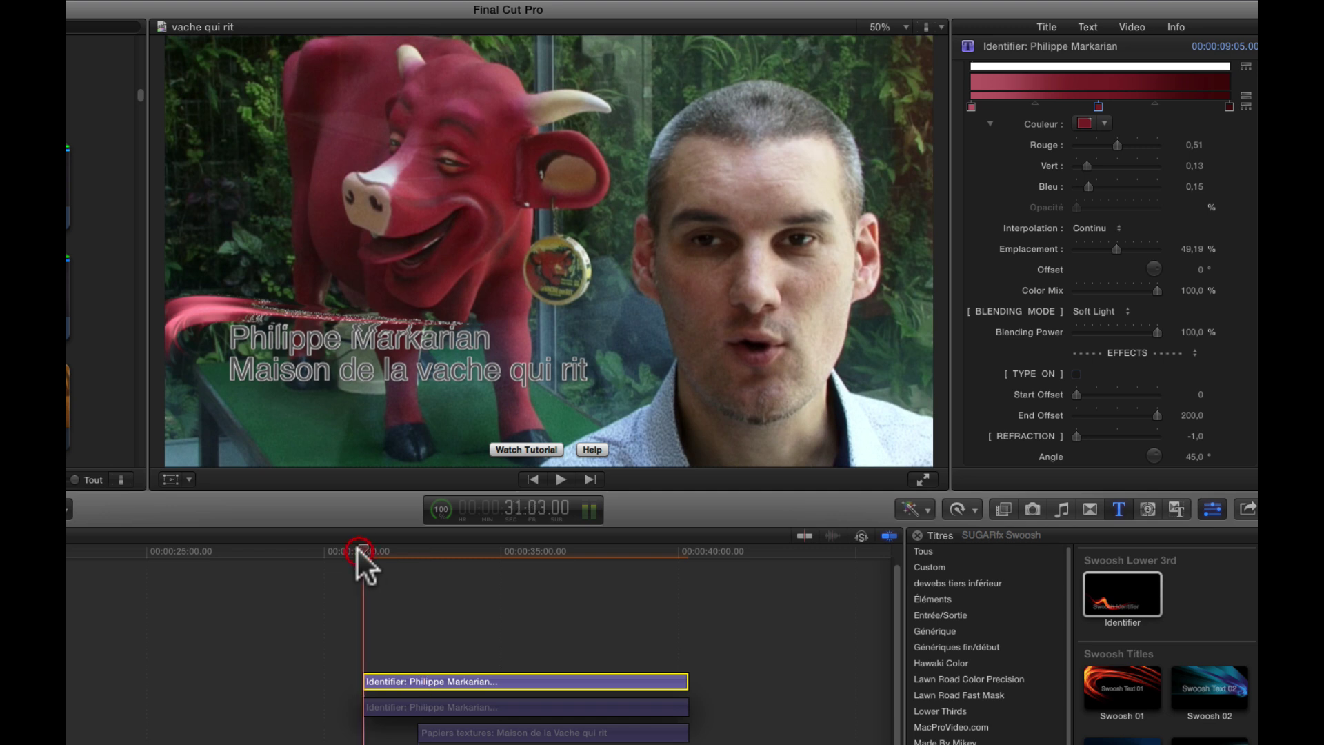
{"action": "key", "text": "space"}
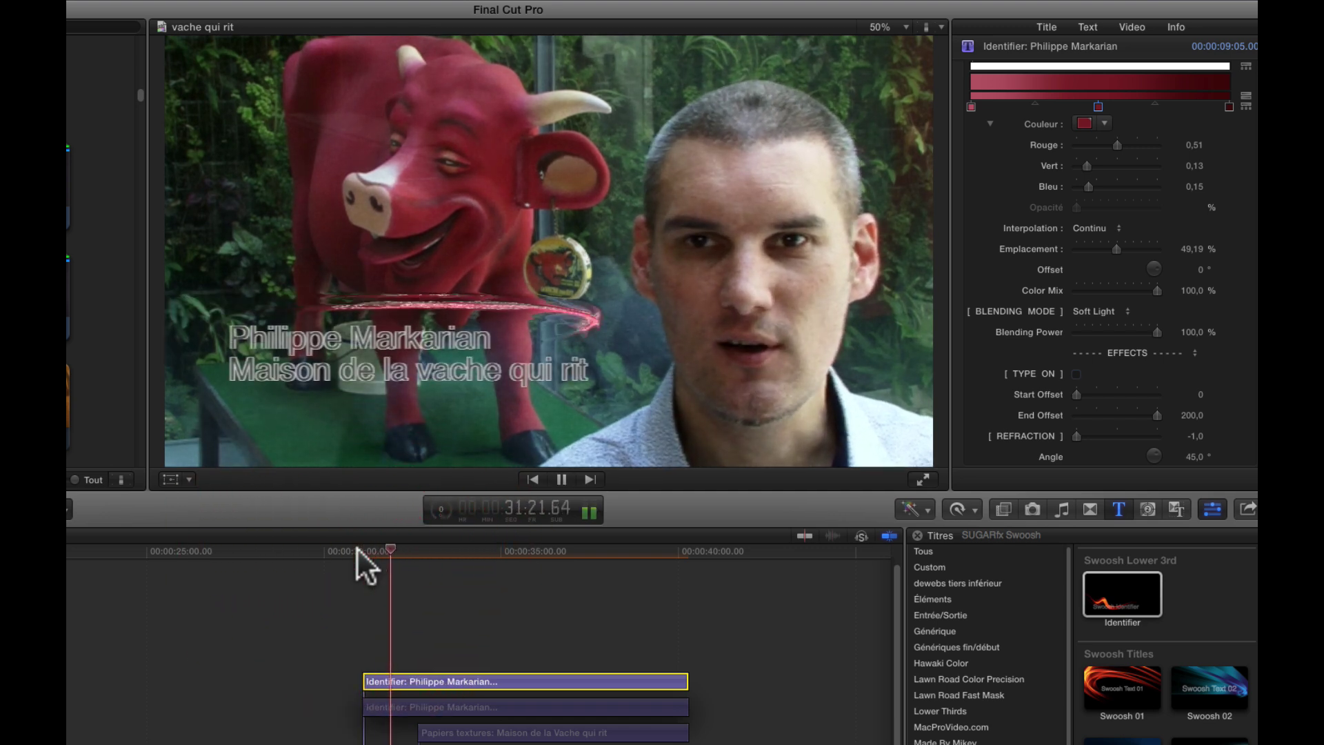
{"action": "key", "text": "space"}
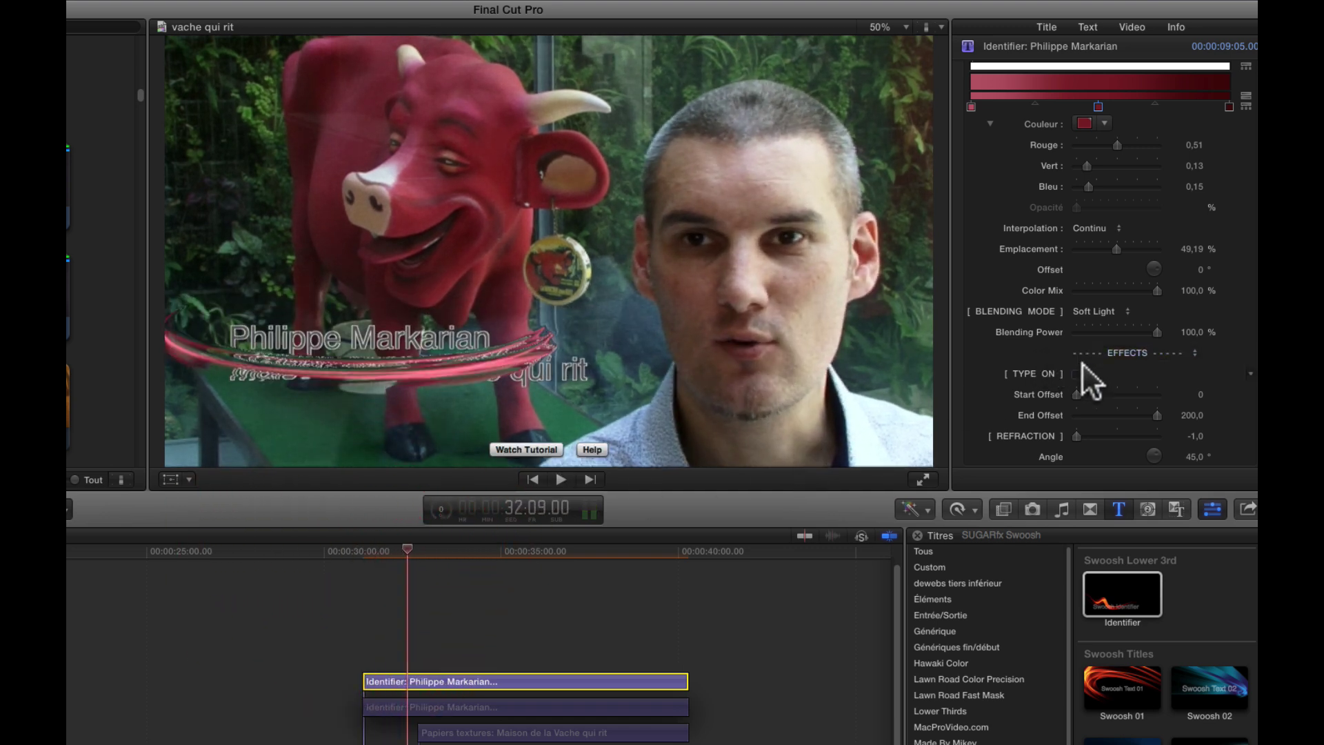
{"action": "left_click", "coordinate": [1076, 372]}
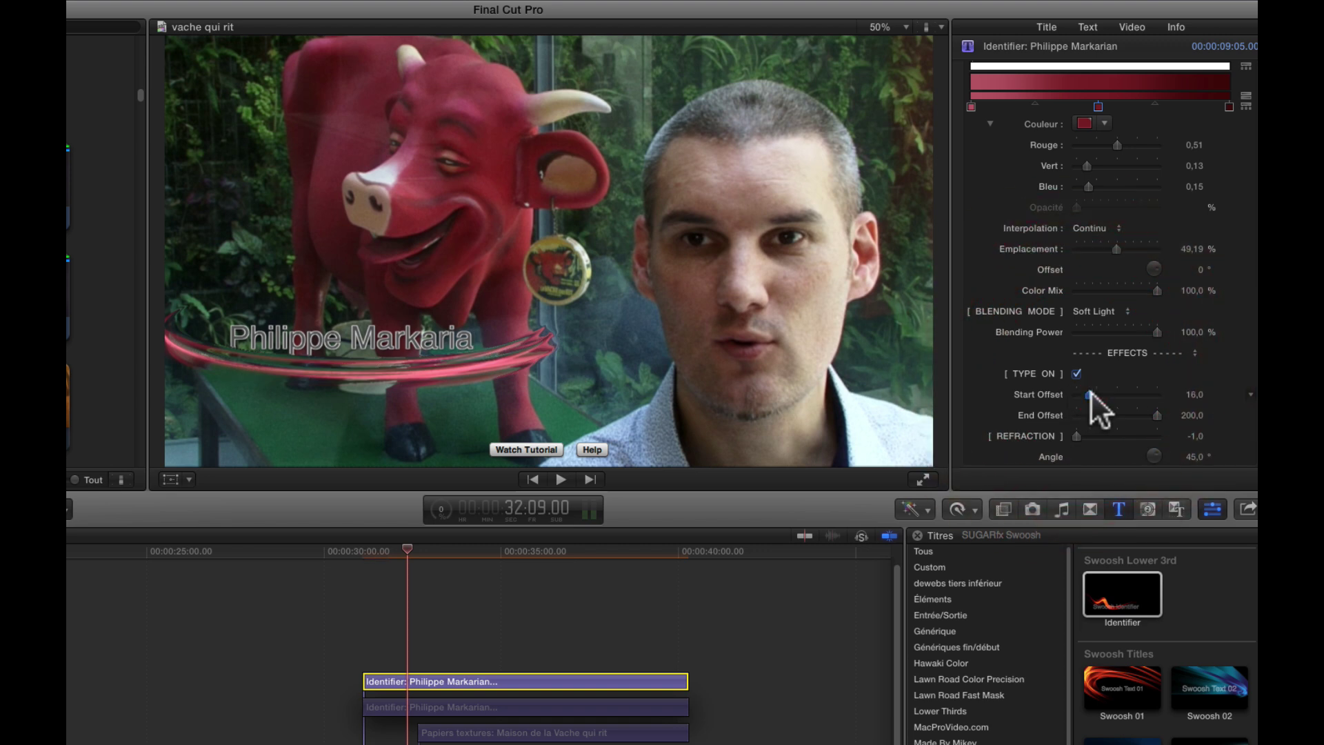
{"action": "left_click_drag", "start_coordinate": [1158, 416], "coordinate": [1142, 416]}
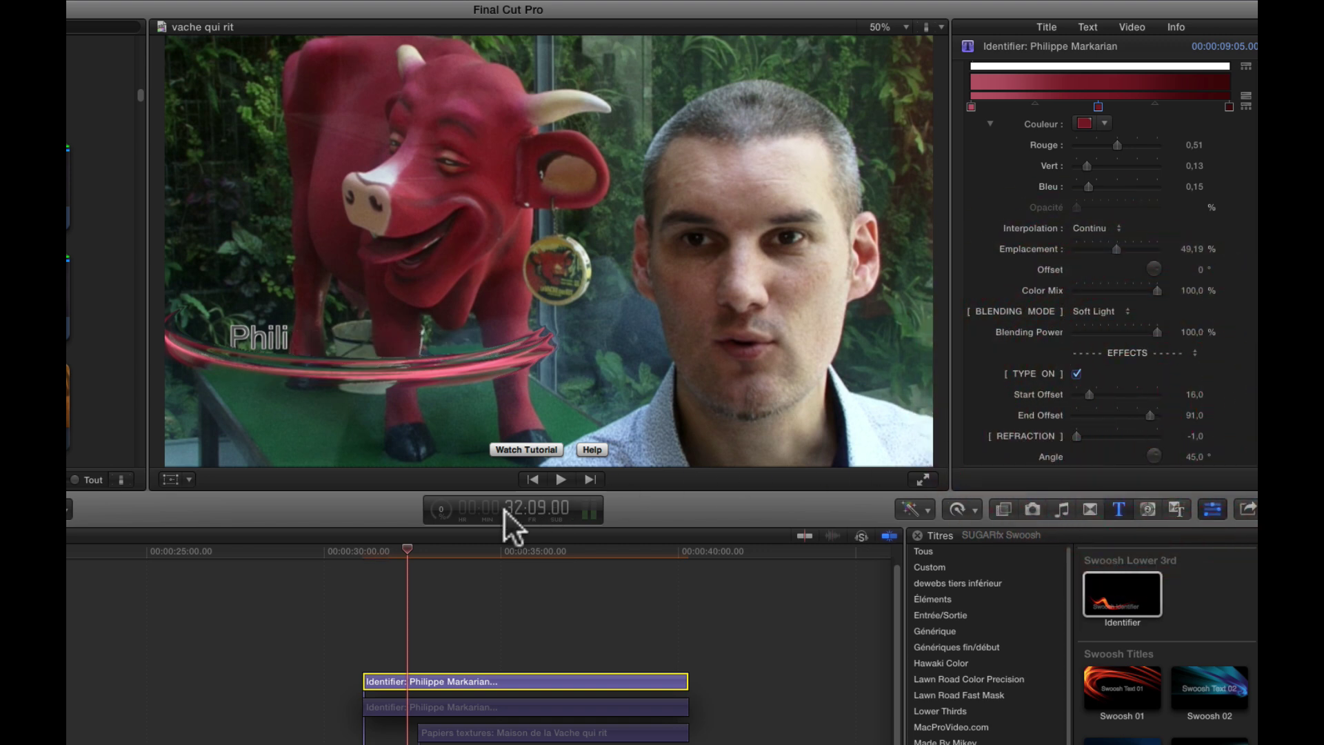
{"action": "left_click", "coordinate": [352, 550]}
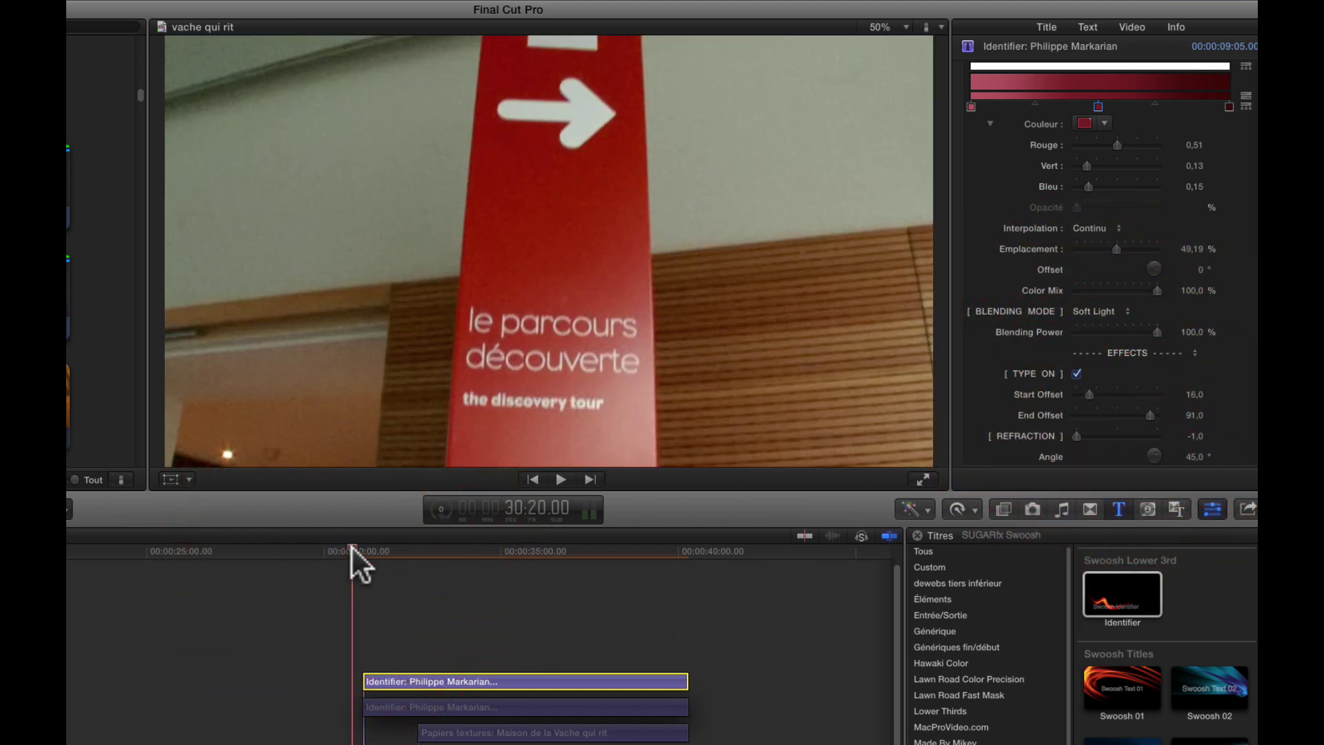
- Play the typed-on title, set Refraction to 1, and preview the Identifier thumbnail in Titles
{"action": "key", "text": "space"}
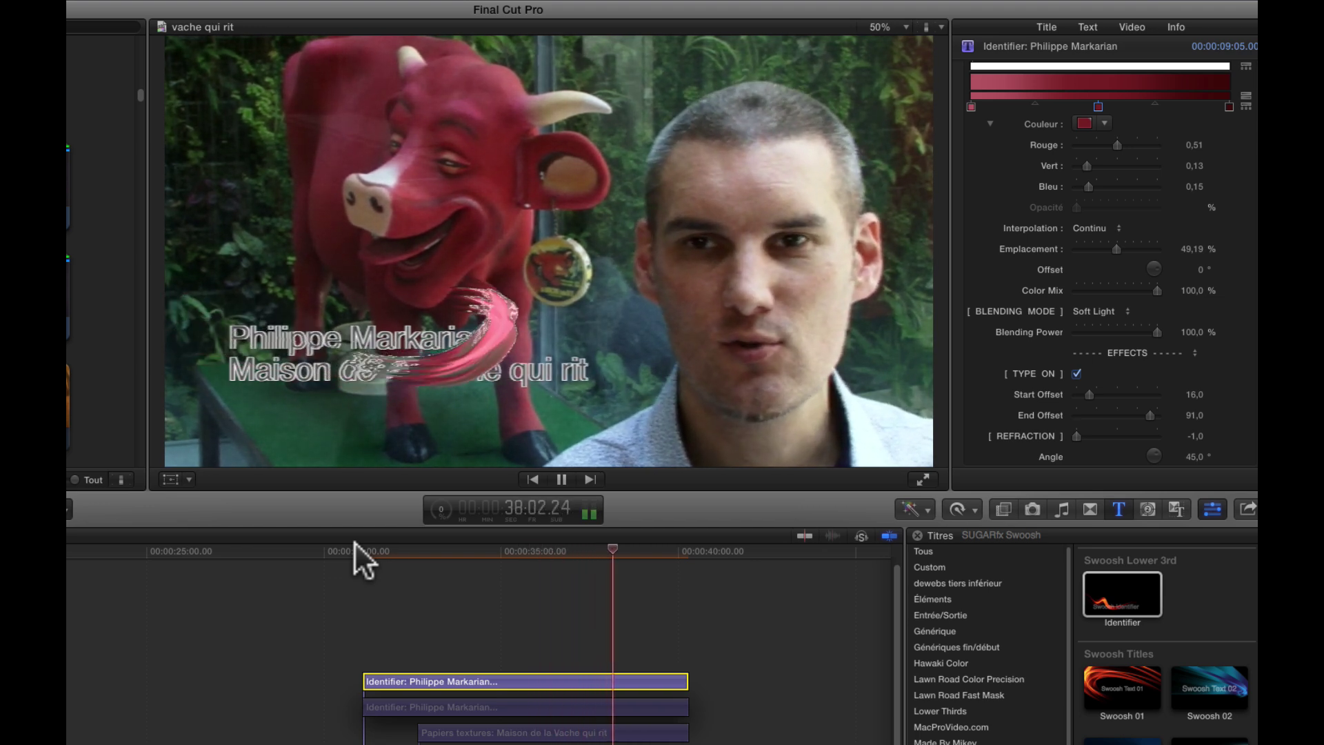
{"action": "key", "text": "space"}
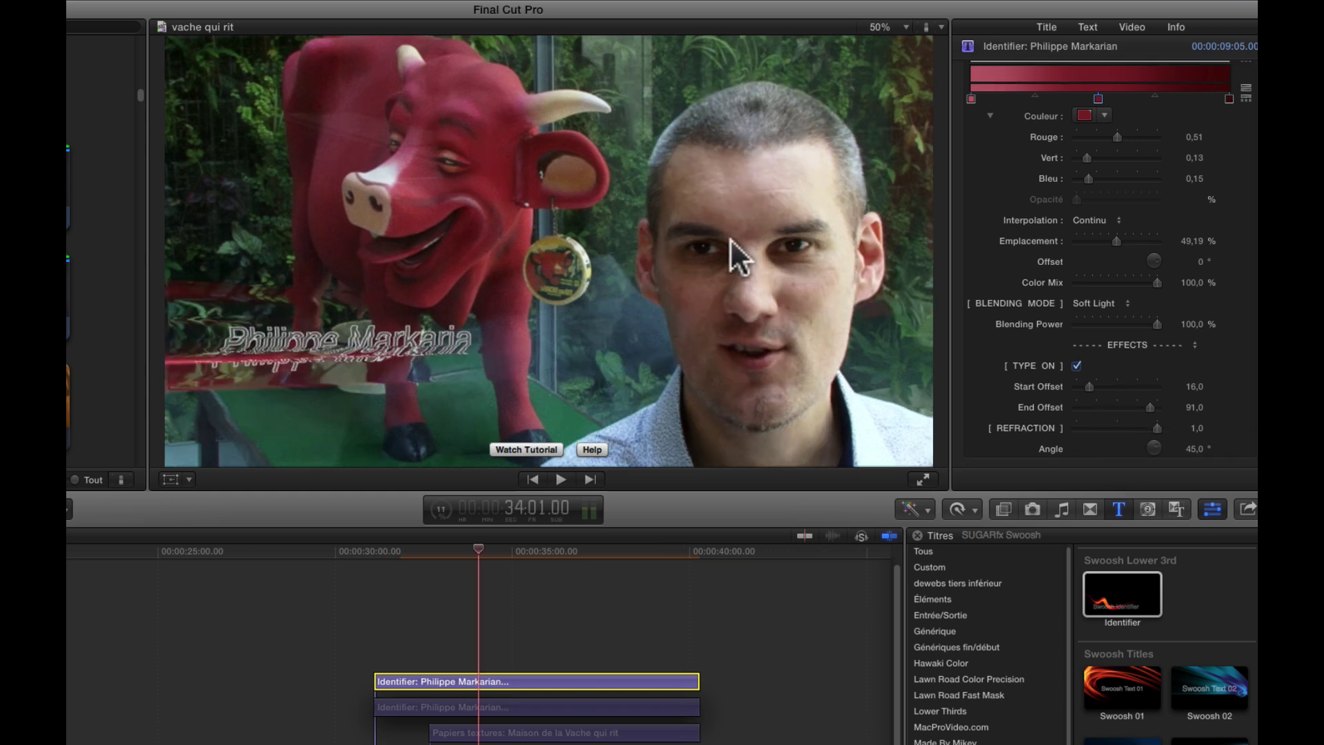
{"action": "left_click", "coordinate": [435, 541]}
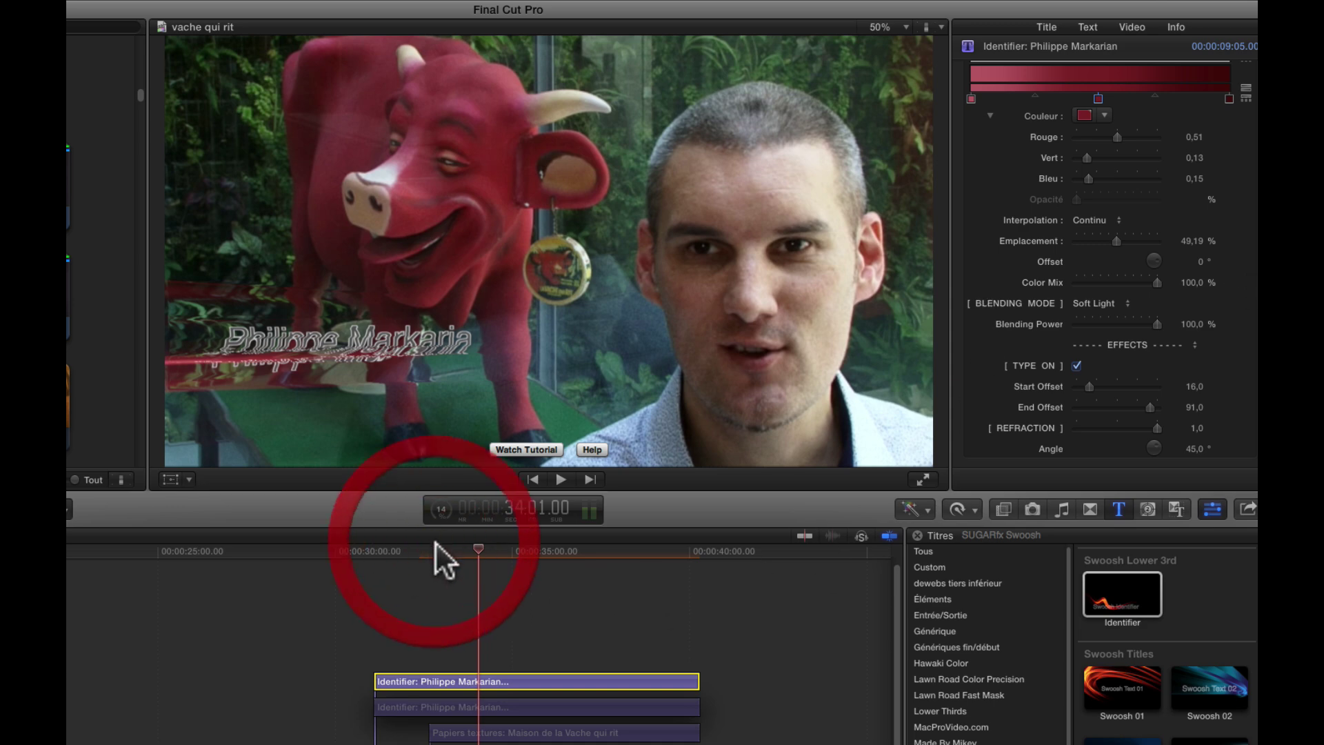
{"action": "left_click", "coordinate": [1093, 687]}
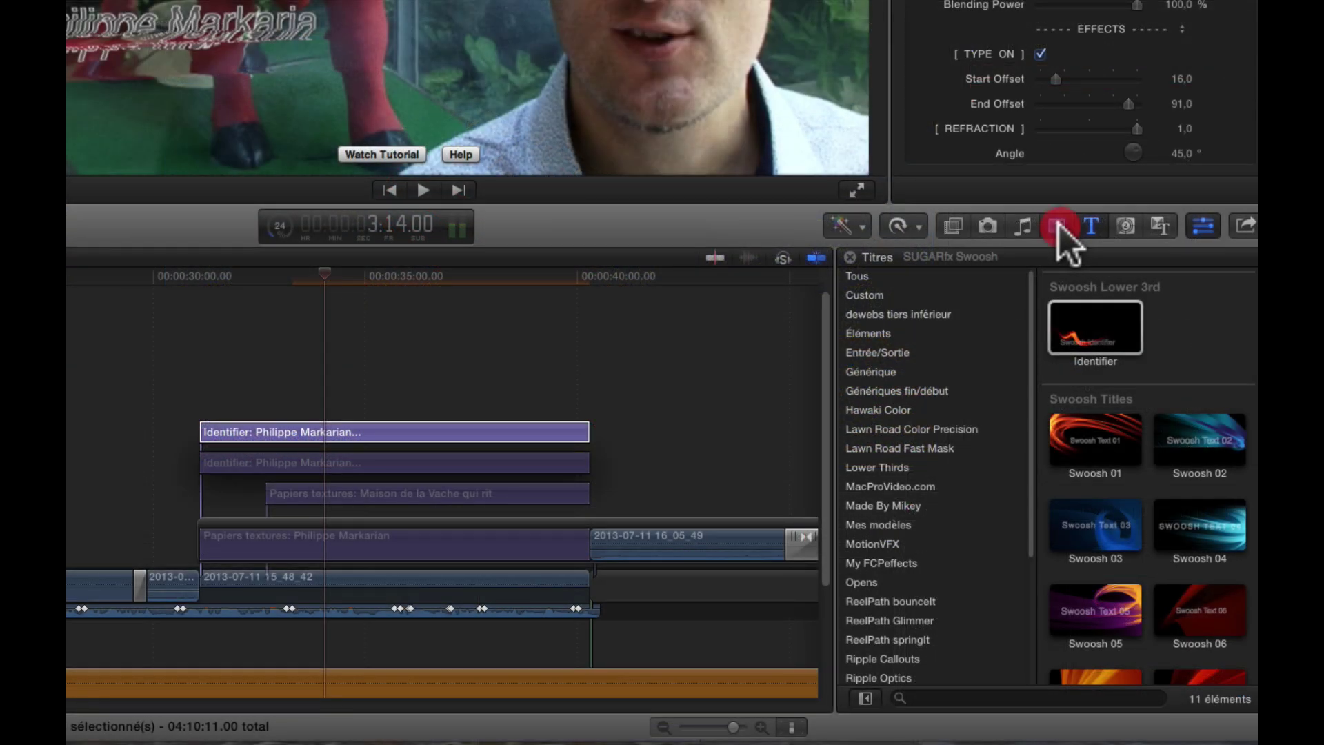
- Switch the browser to Transitions to list the 20 SUGARfx Swoosh transitions
{"action": "left_click", "coordinate": [1092, 509]}
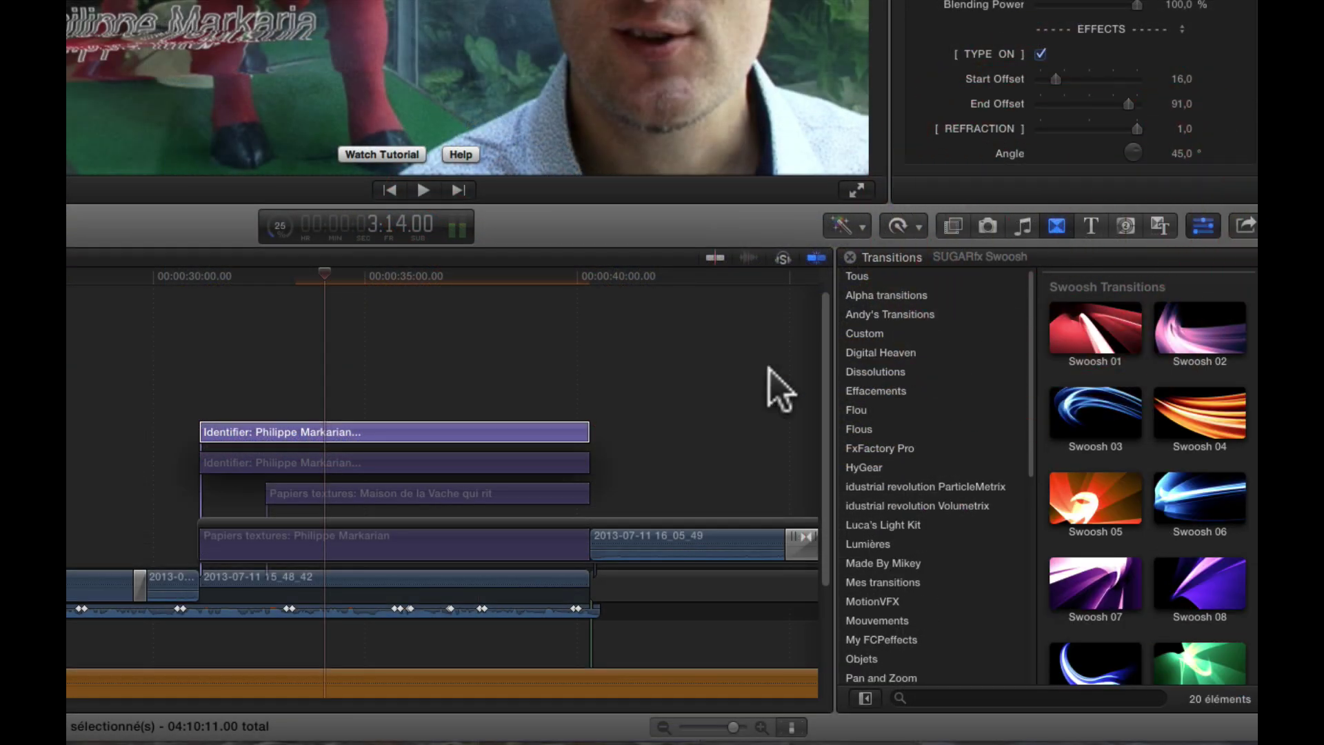
{"action": "left_click", "coordinate": [283, 436]}
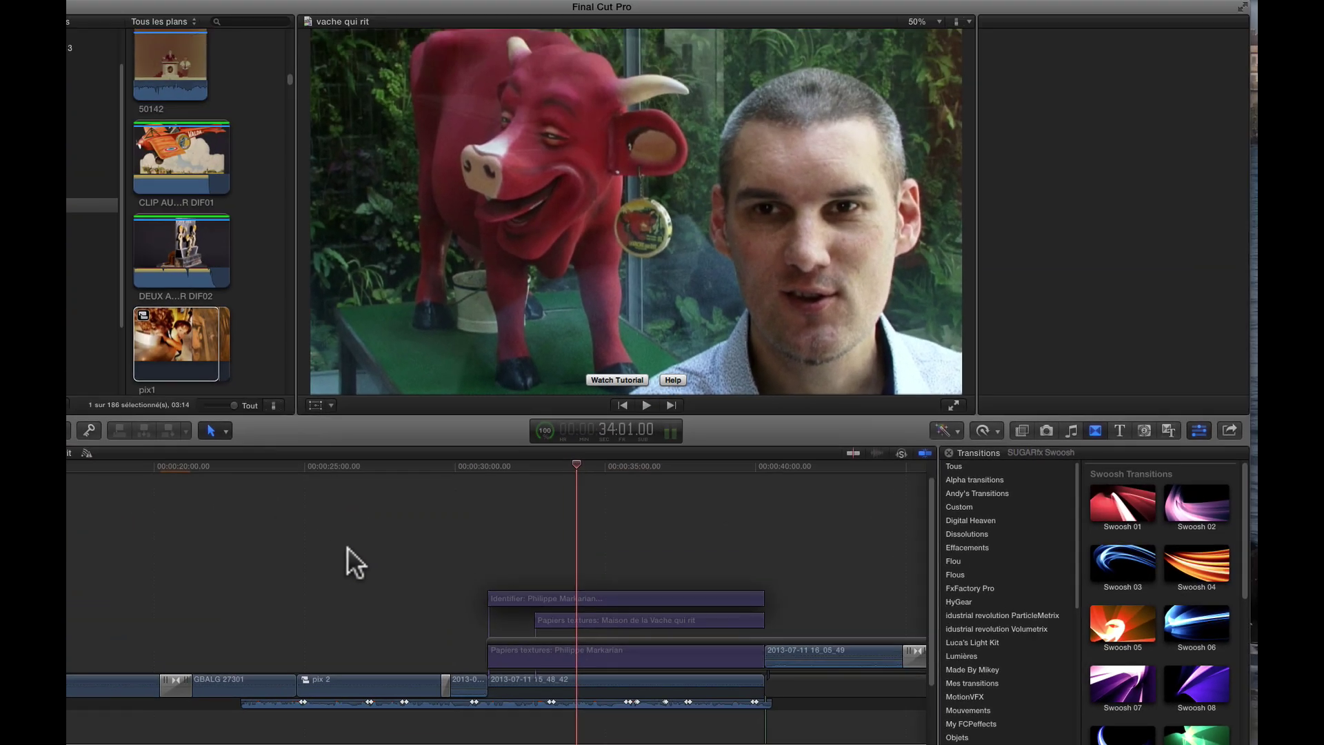
{"action": "scroll", "coordinate": [414, 566], "scroll_direction": "left", "scroll_amount": 10}
- Select the Identifier clip and play it from just before its start to watch the type-on
{"action": "scroll", "coordinate": [359, 594], "scroll_direction": "right", "scroll_amount": 10}
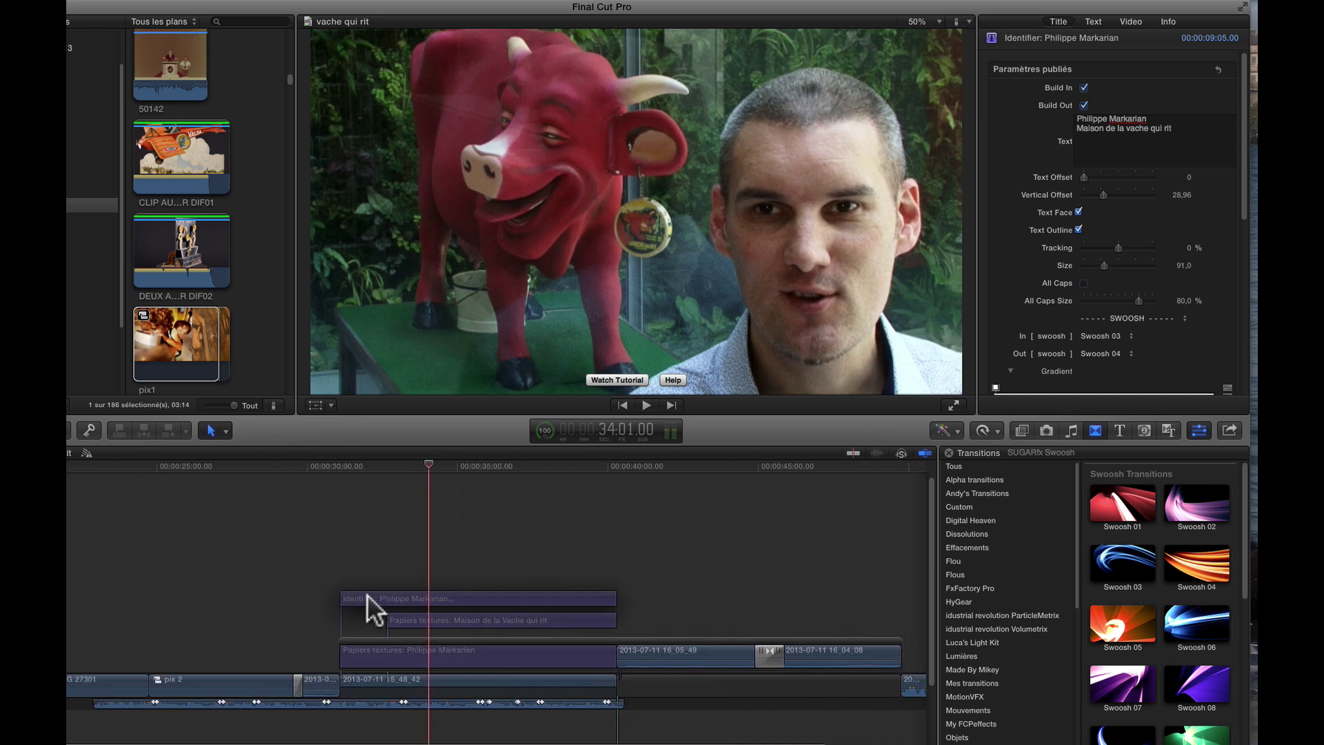
{"action": "left_click", "coordinate": [370, 597]}
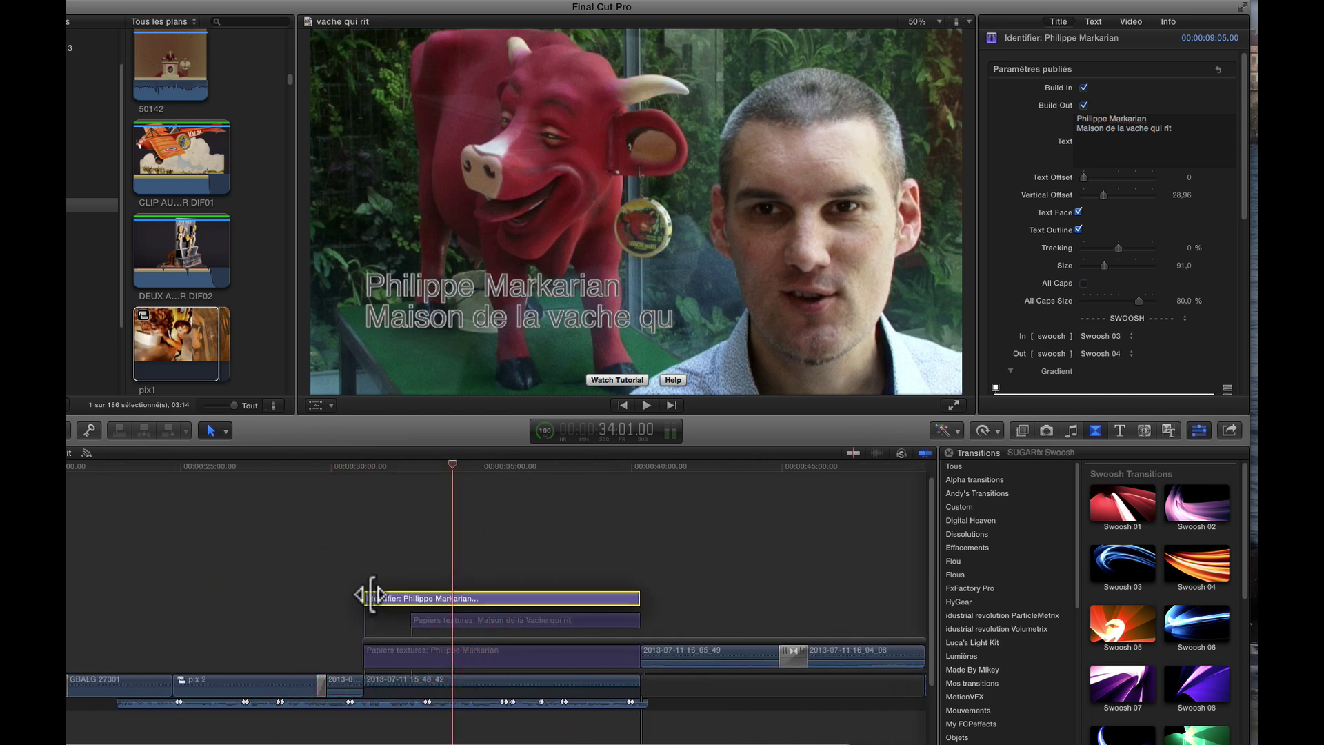
{"action": "left_click", "coordinate": [346, 462]}
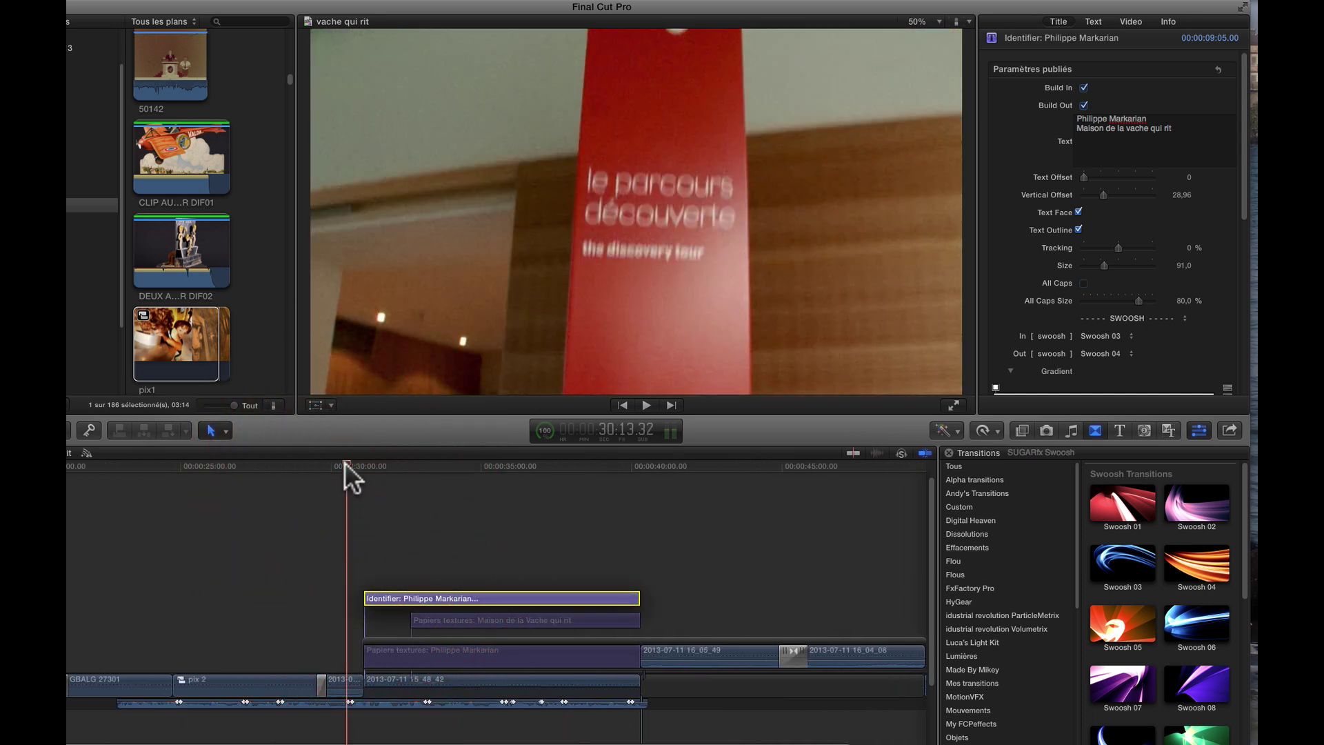
{"action": "key", "text": "space"}
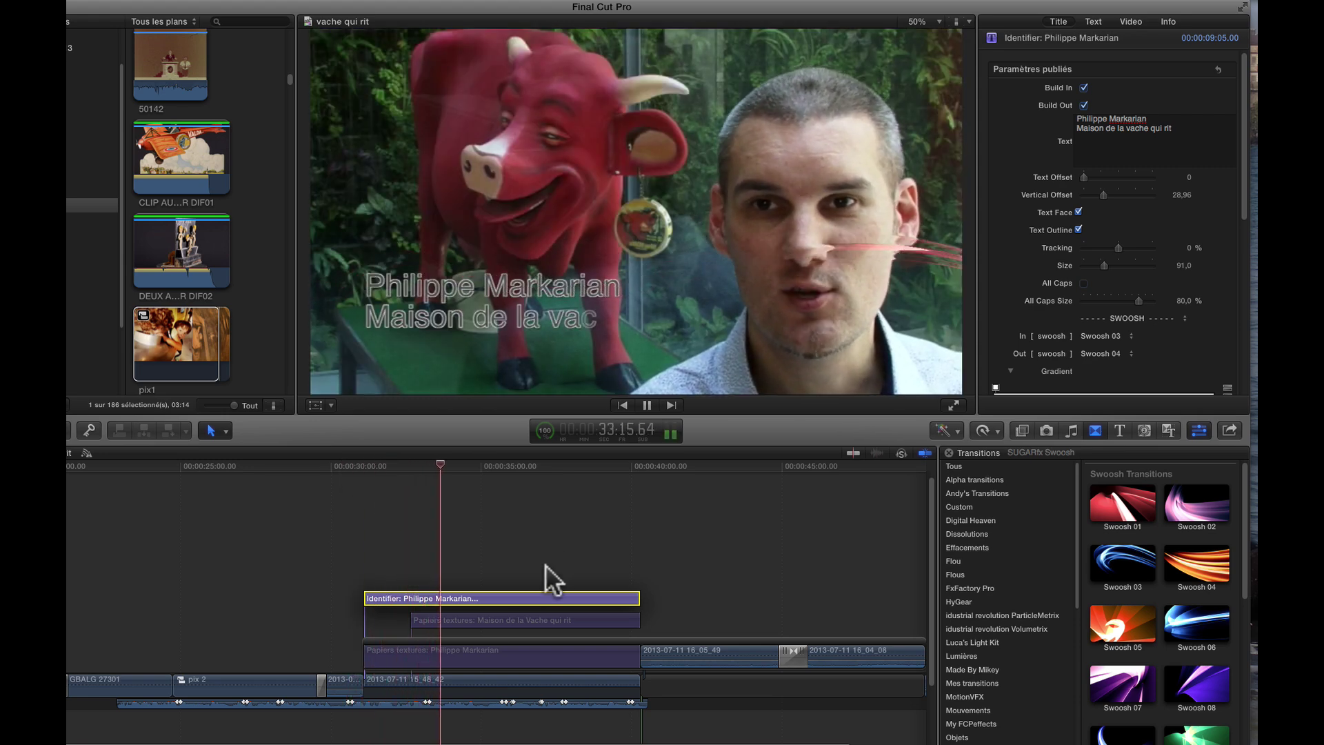
{"action": "left_click", "coordinate": [517, 600]}
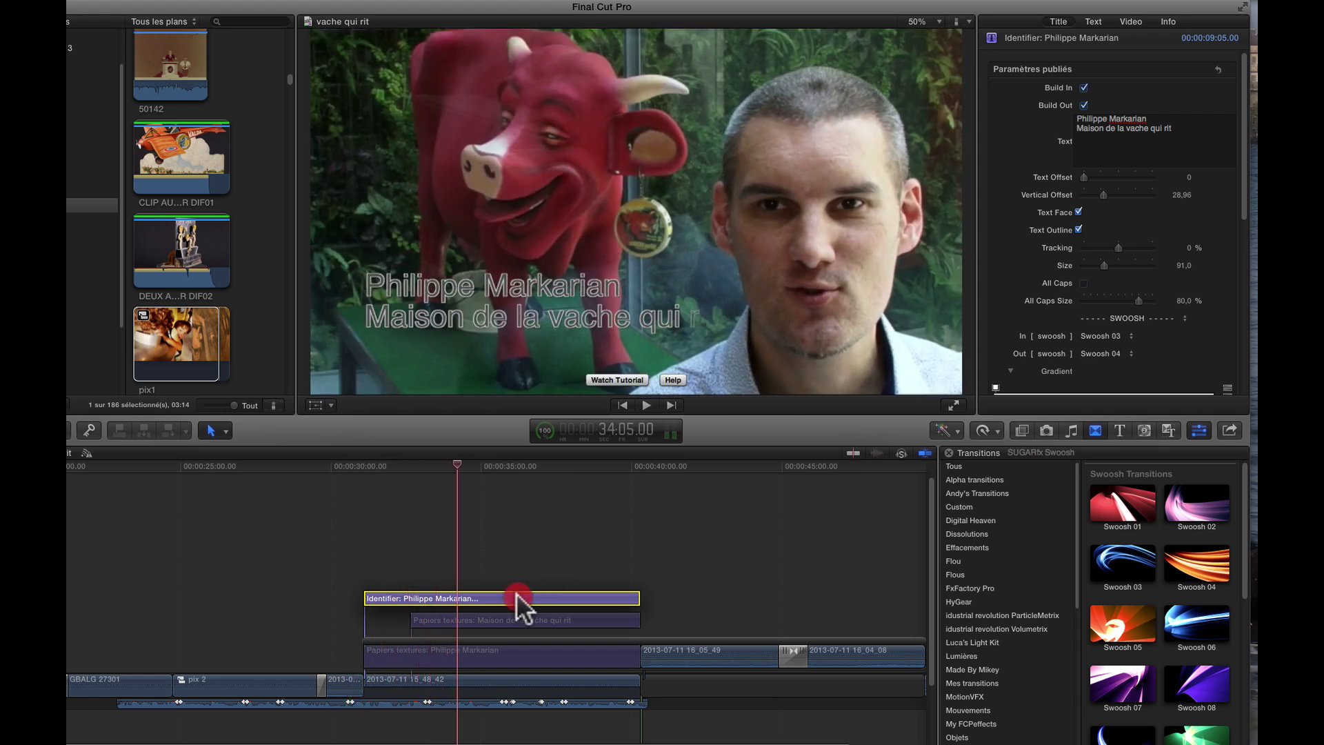
- Try the Chrome Text, Lemon and Platinum text styles on the Identifier title
{"action": "left_click", "coordinate": [1092, 21]}
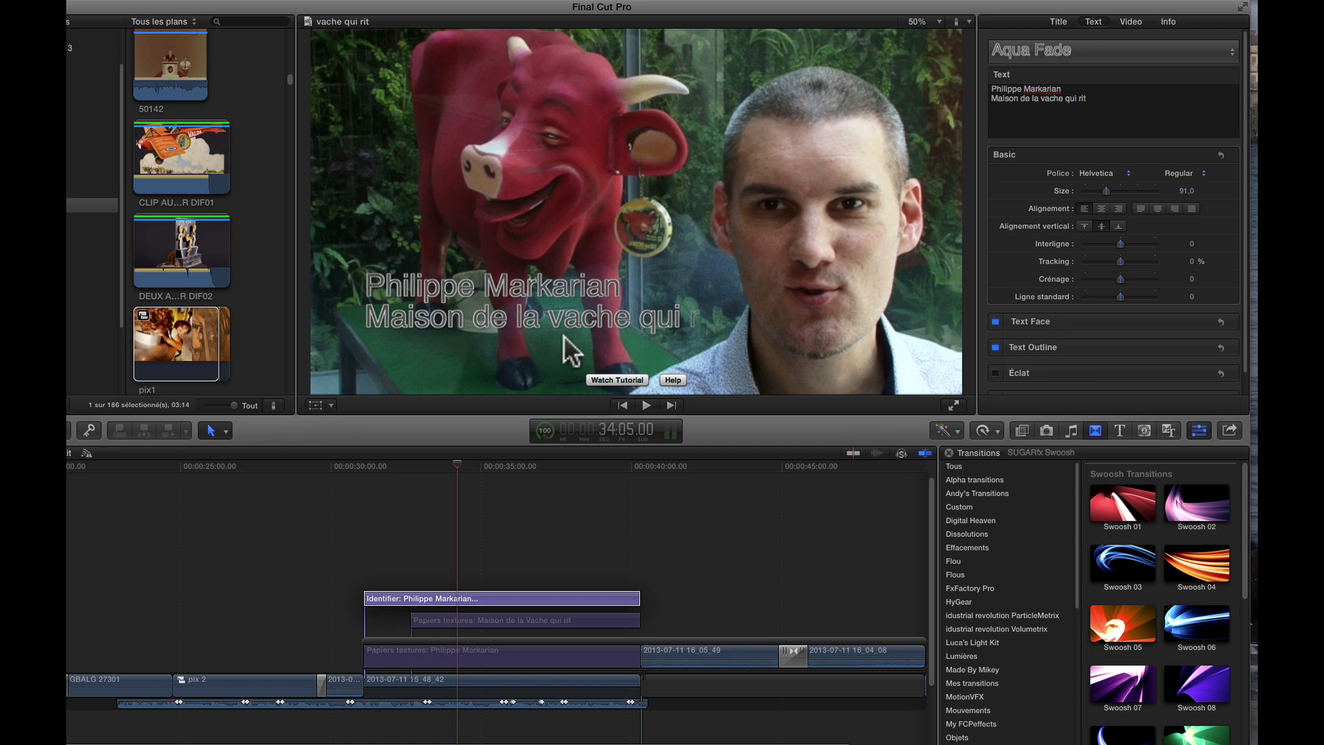
{"action": "left_click", "coordinate": [1231, 48]}
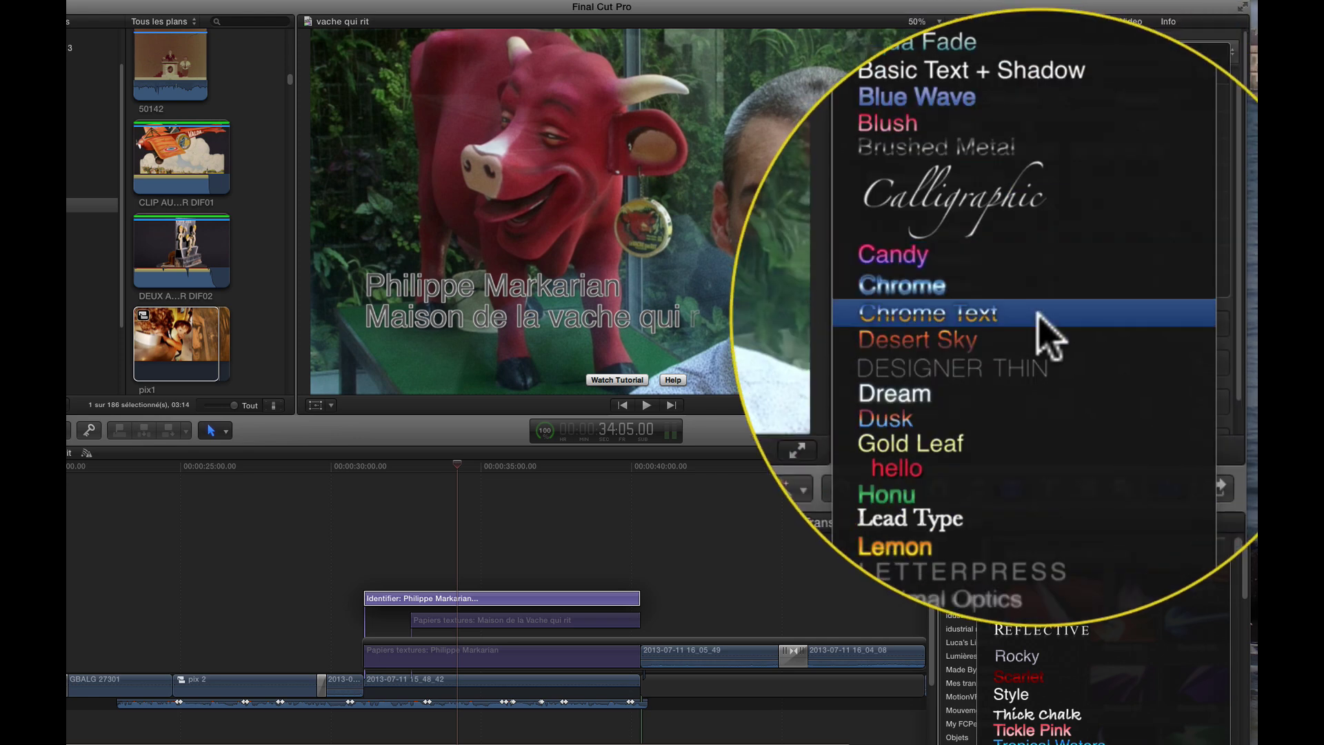
{"action": "left_click", "coordinate": [1039, 314]}
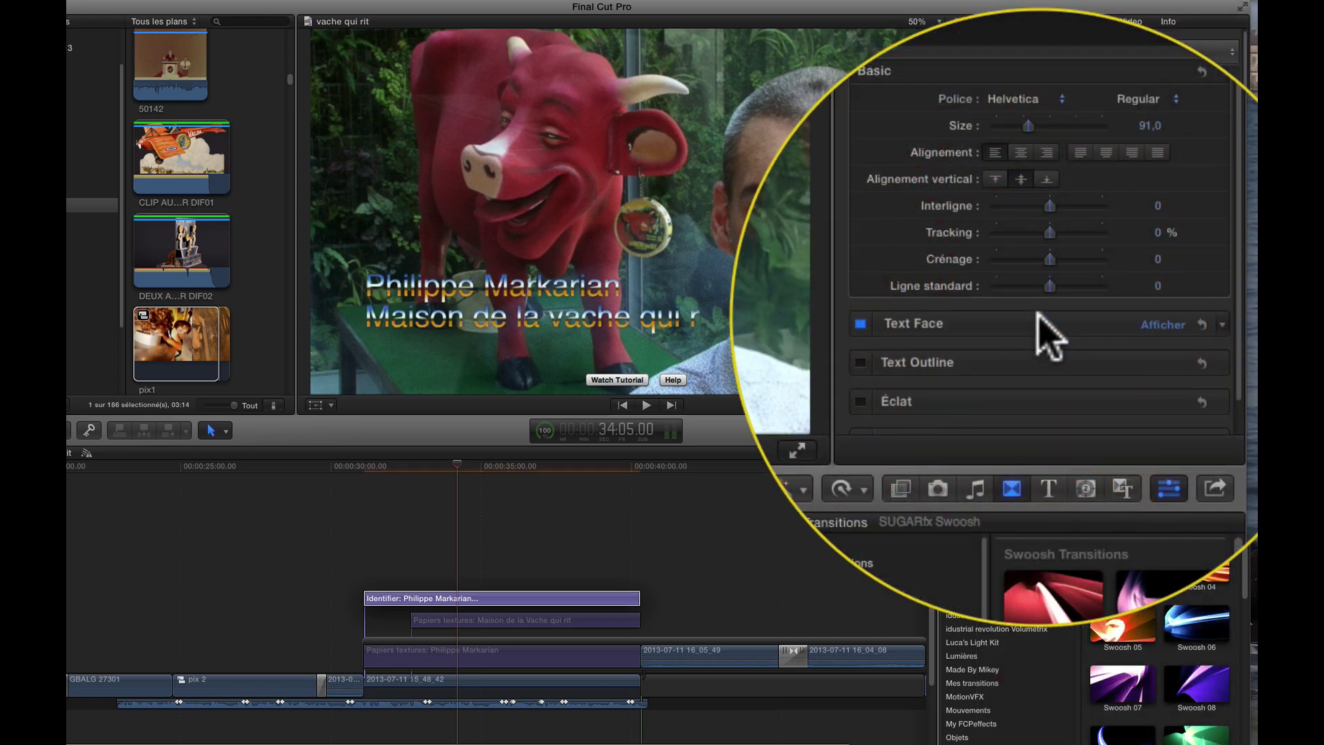
{"action": "left_click", "coordinate": [1221, 95]}
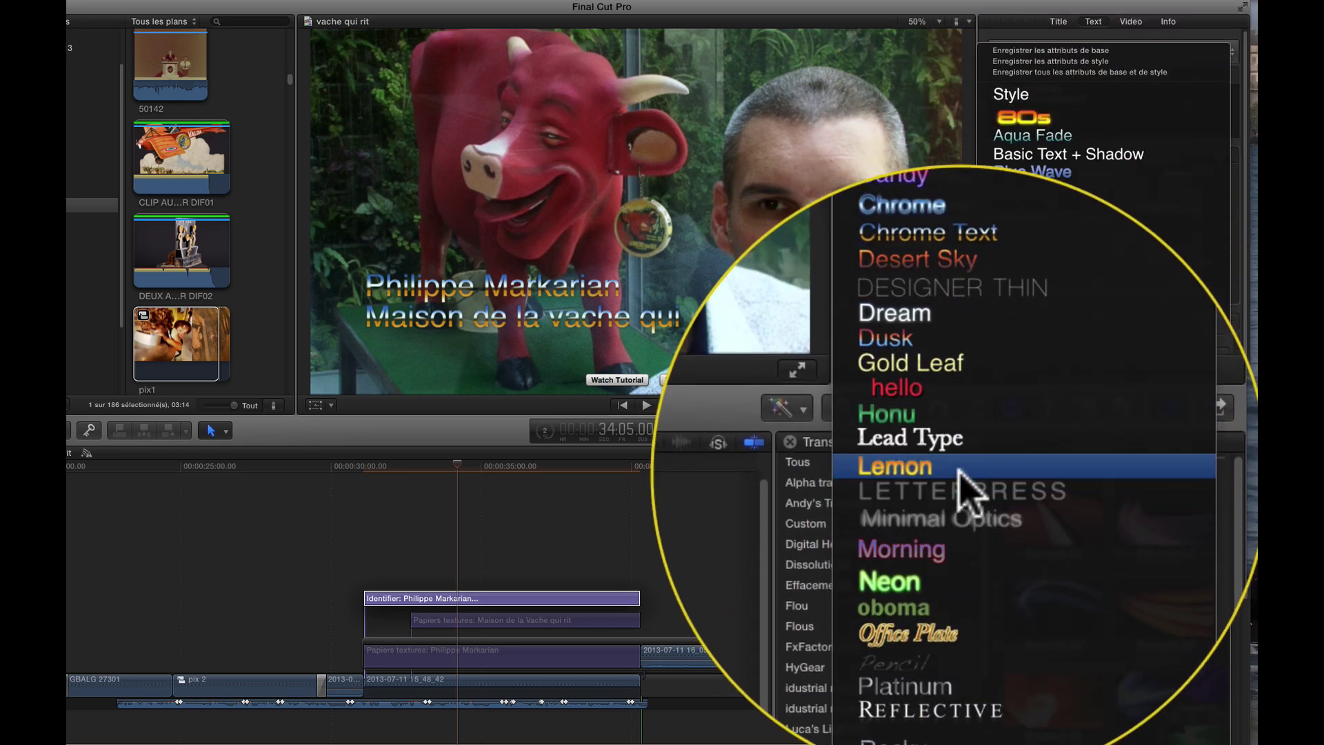
{"action": "left_click", "coordinate": [971, 496]}
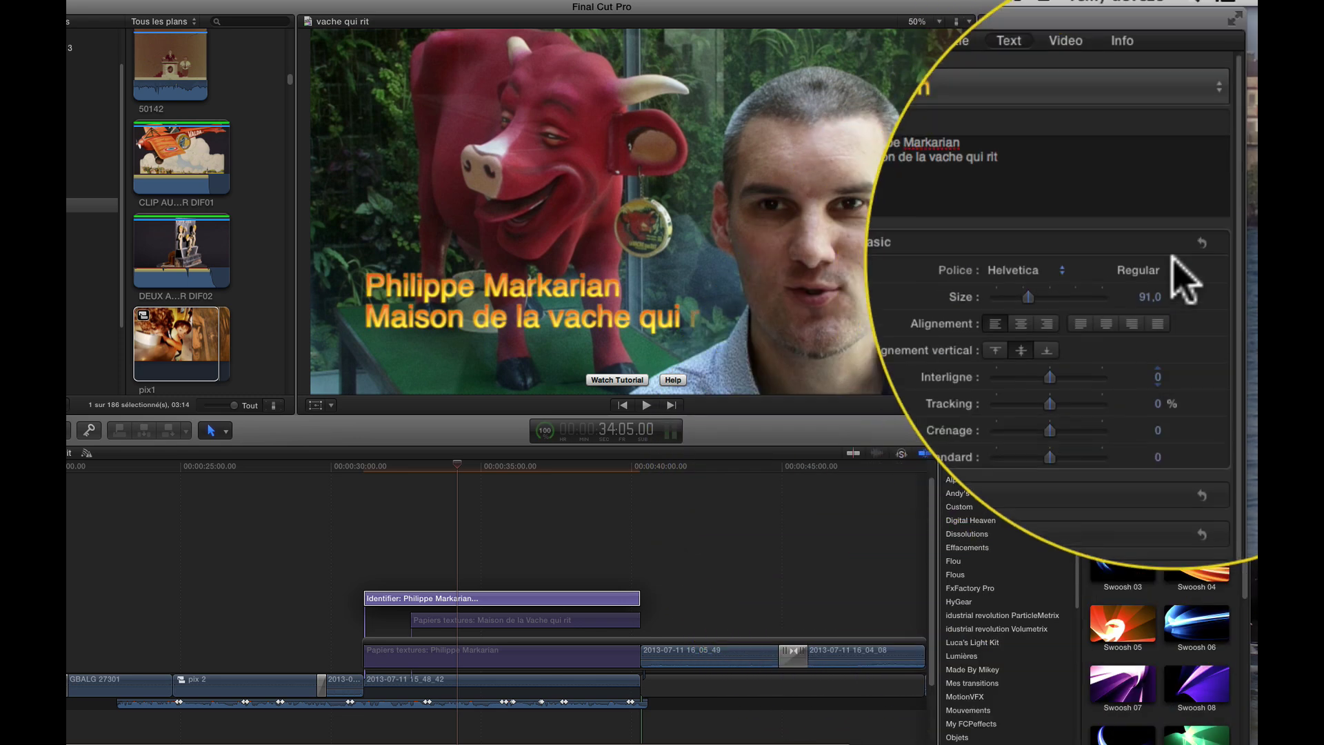
{"action": "left_click", "coordinate": [1212, 89]}
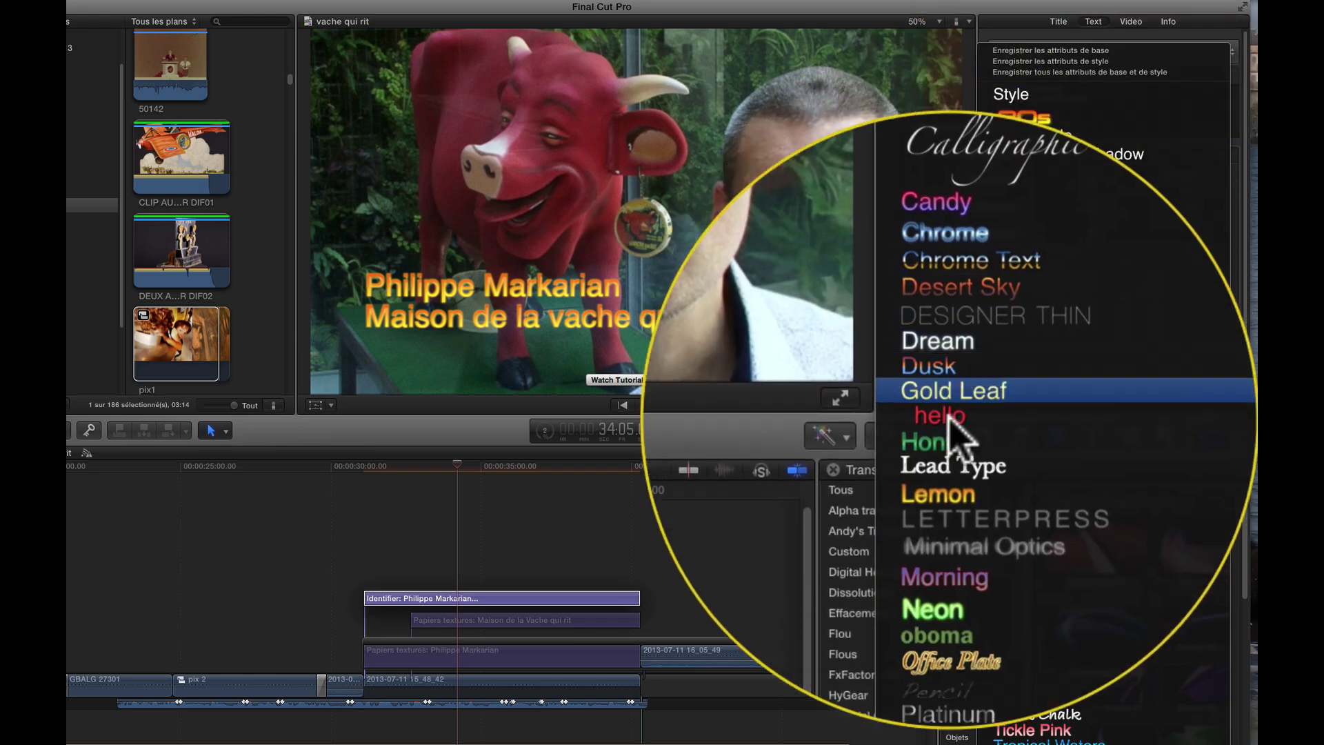
{"action": "left_click", "coordinate": [965, 523]}
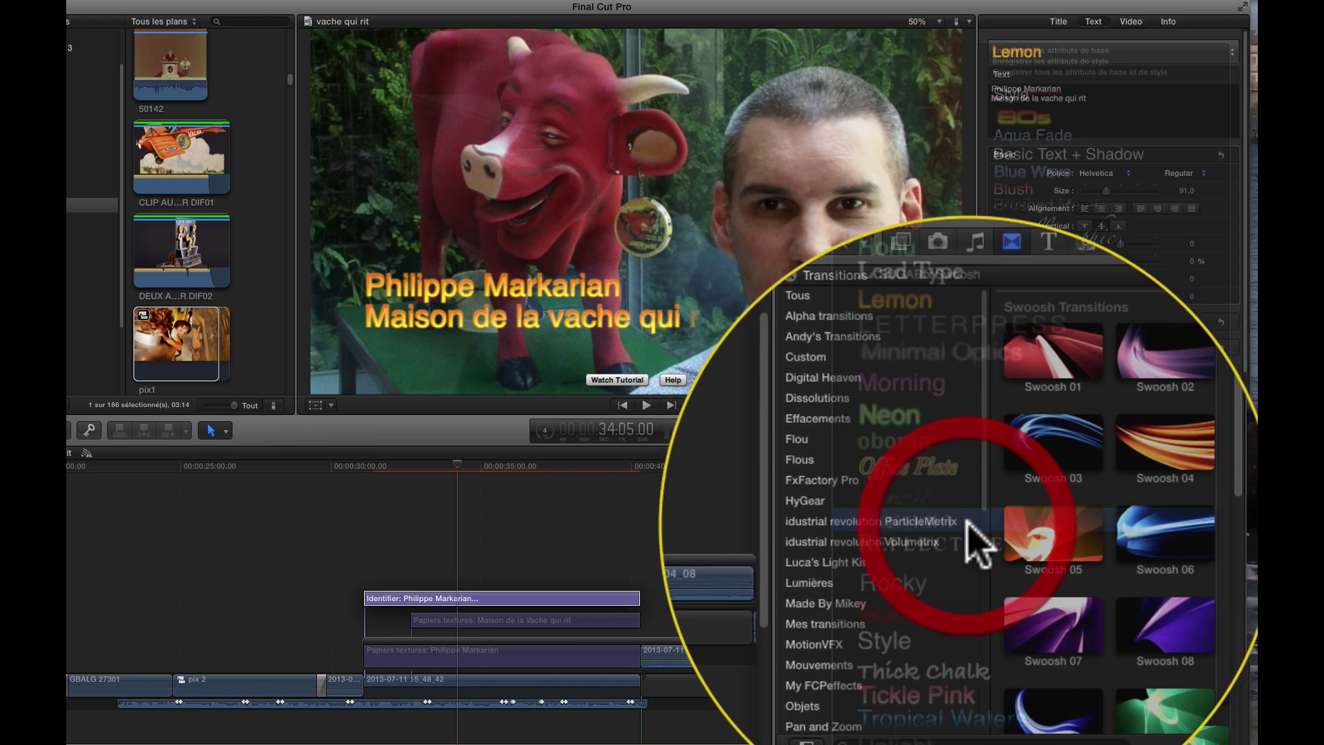
- Apply the Thick Chalk text style and enlarge the text to size 87
{"action": "left_click", "coordinate": [1224, 98]}
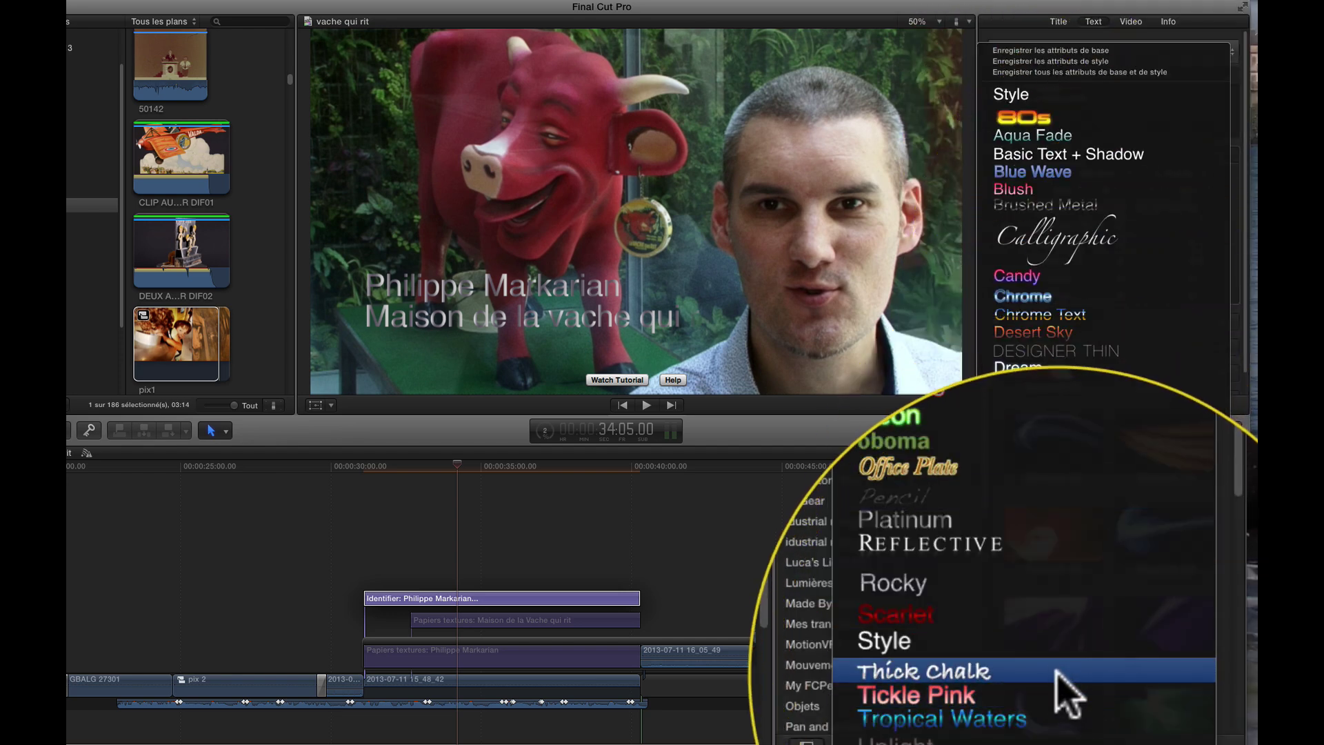
{"action": "left_click", "coordinate": [1053, 677]}
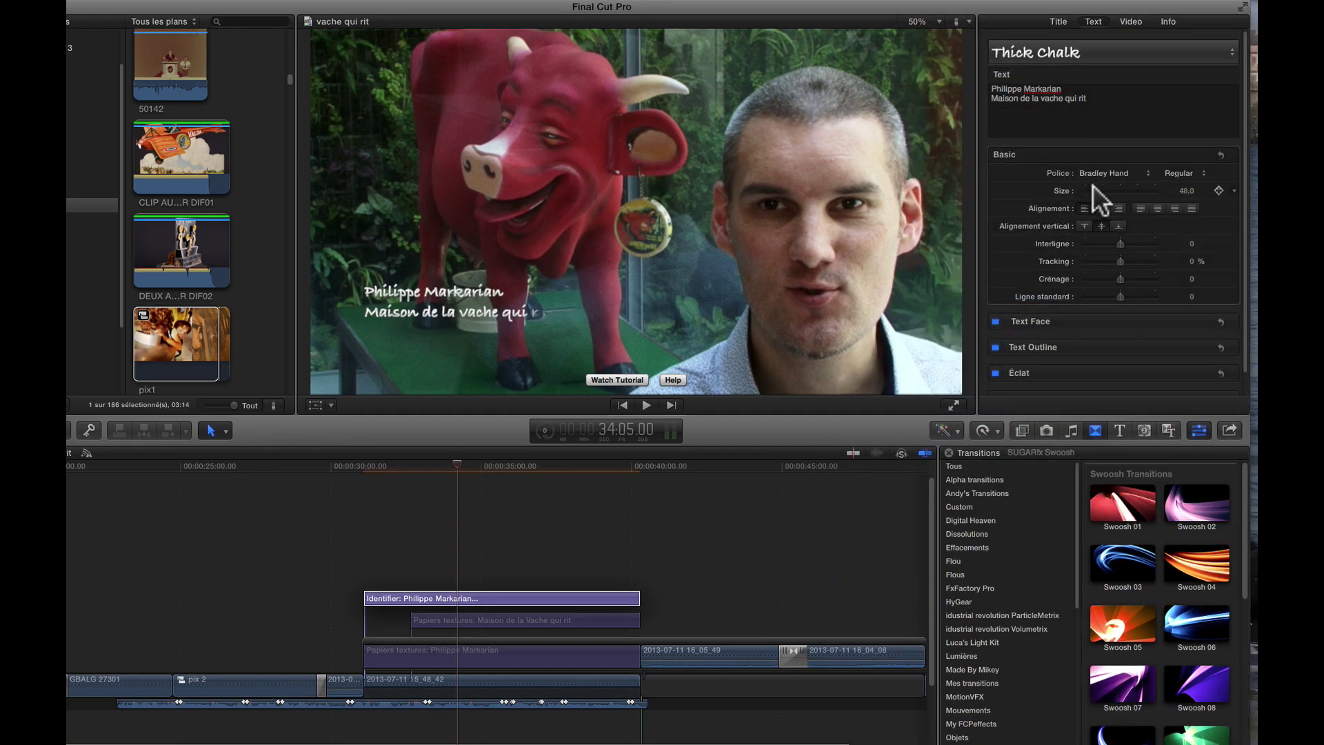
{"action": "left_click_drag", "start_coordinate": [1103, 185], "coordinate": [1103, 188]}
{"action": "left_click", "coordinate": [345, 464]}
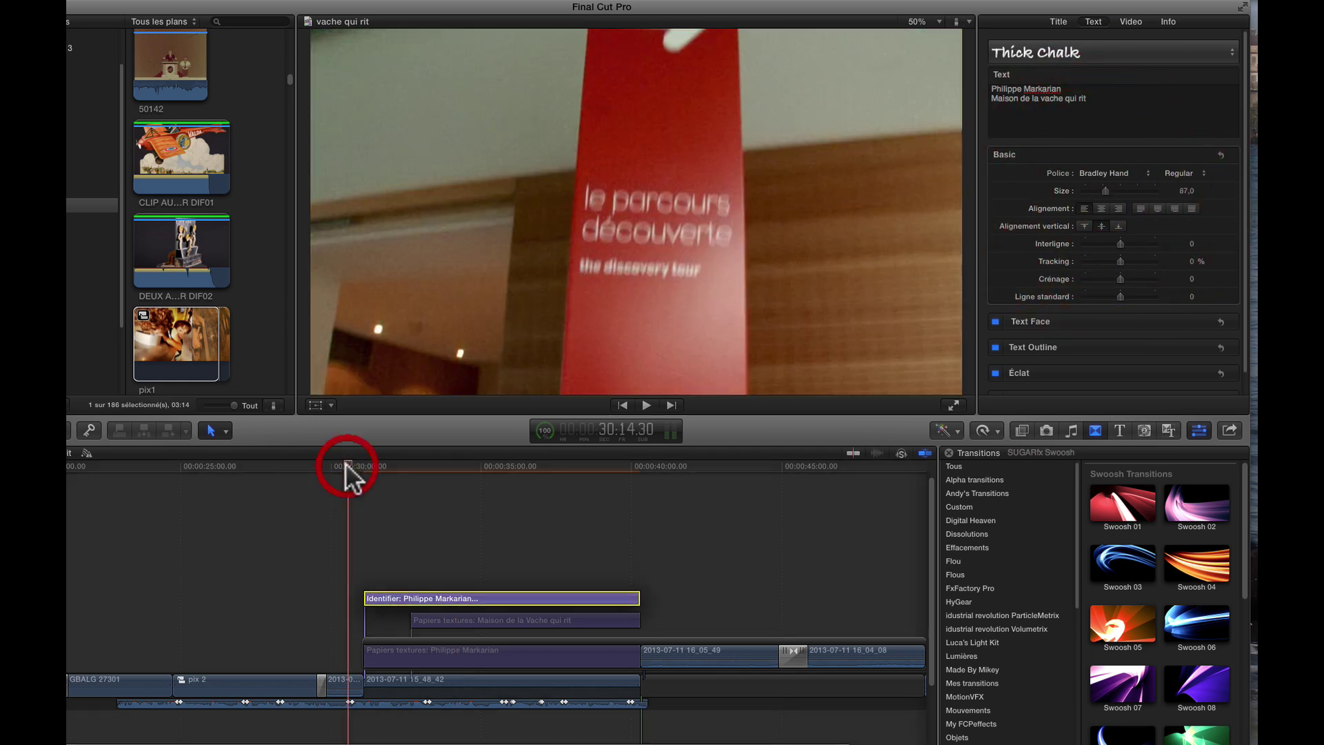
{"action": "key", "text": "space"}
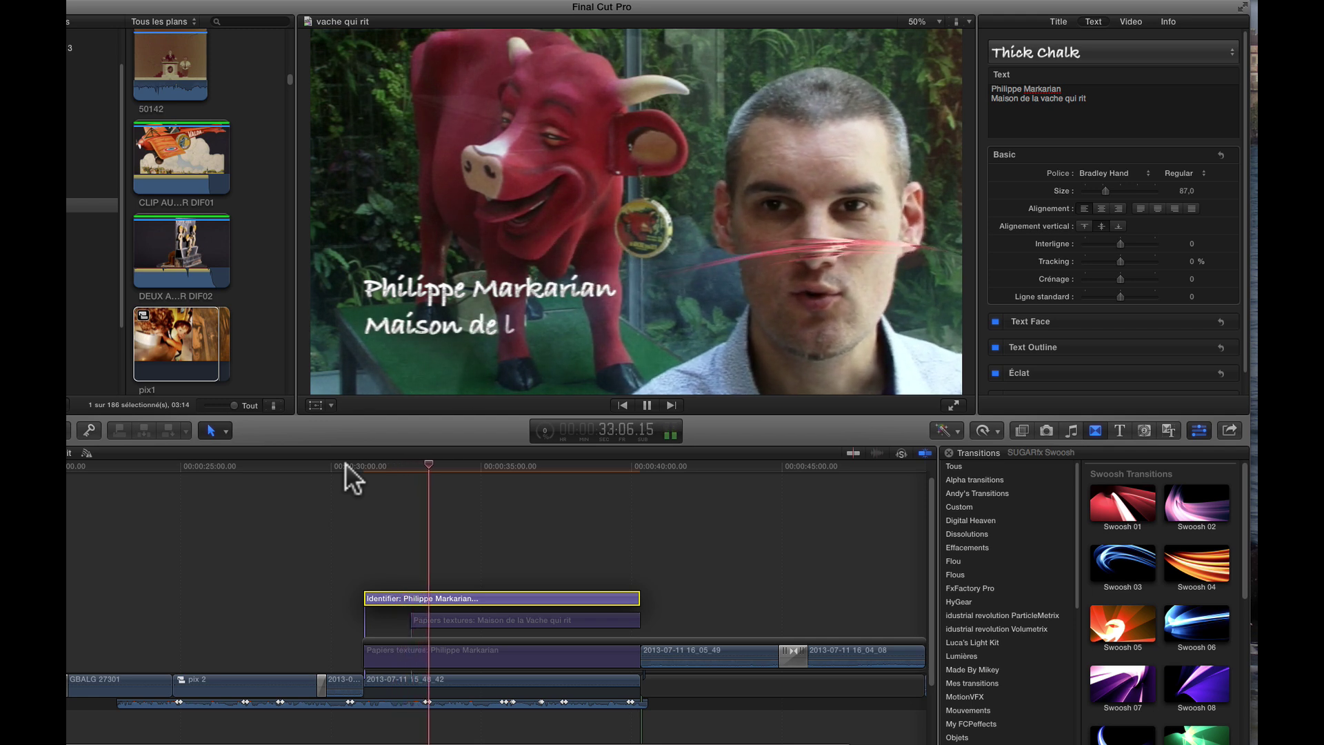
{"action": "key", "text": "space"}
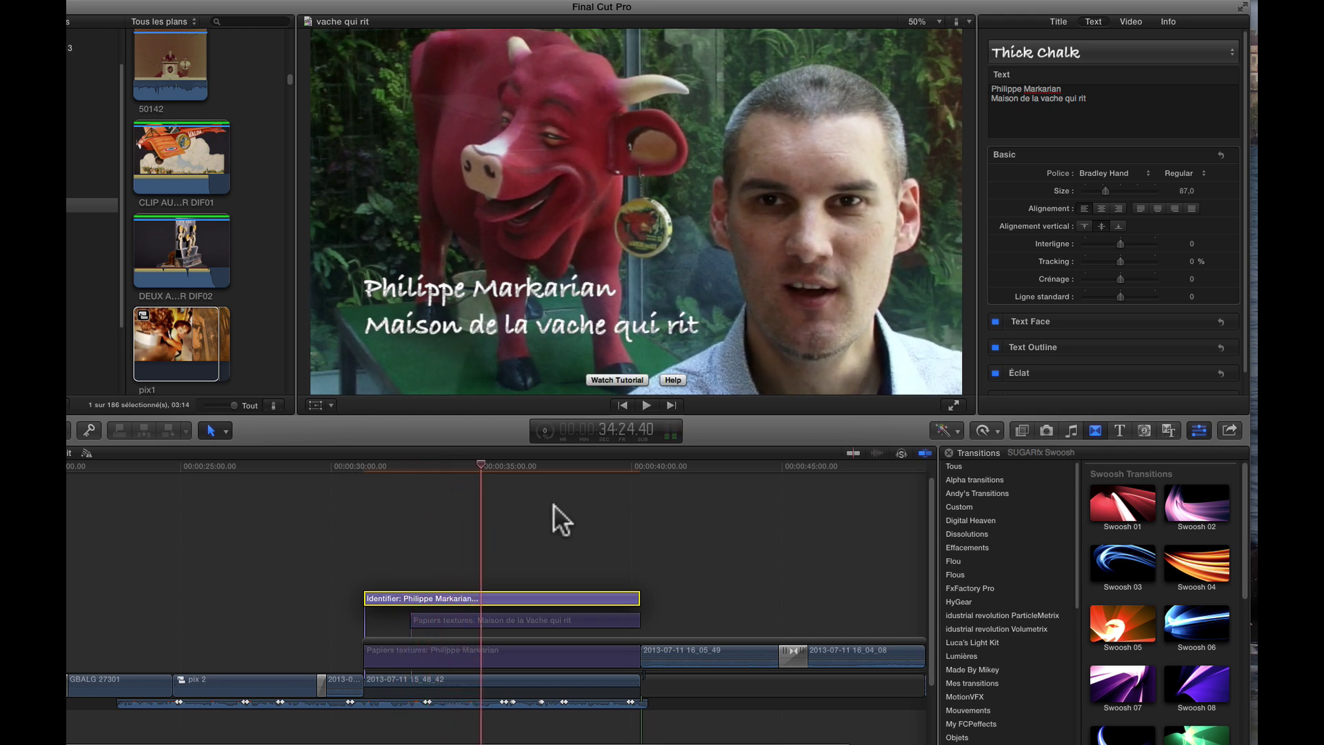
{"action": "scroll", "coordinate": [143, 559], "scroll_direction": "left", "scroll_amount": 8}
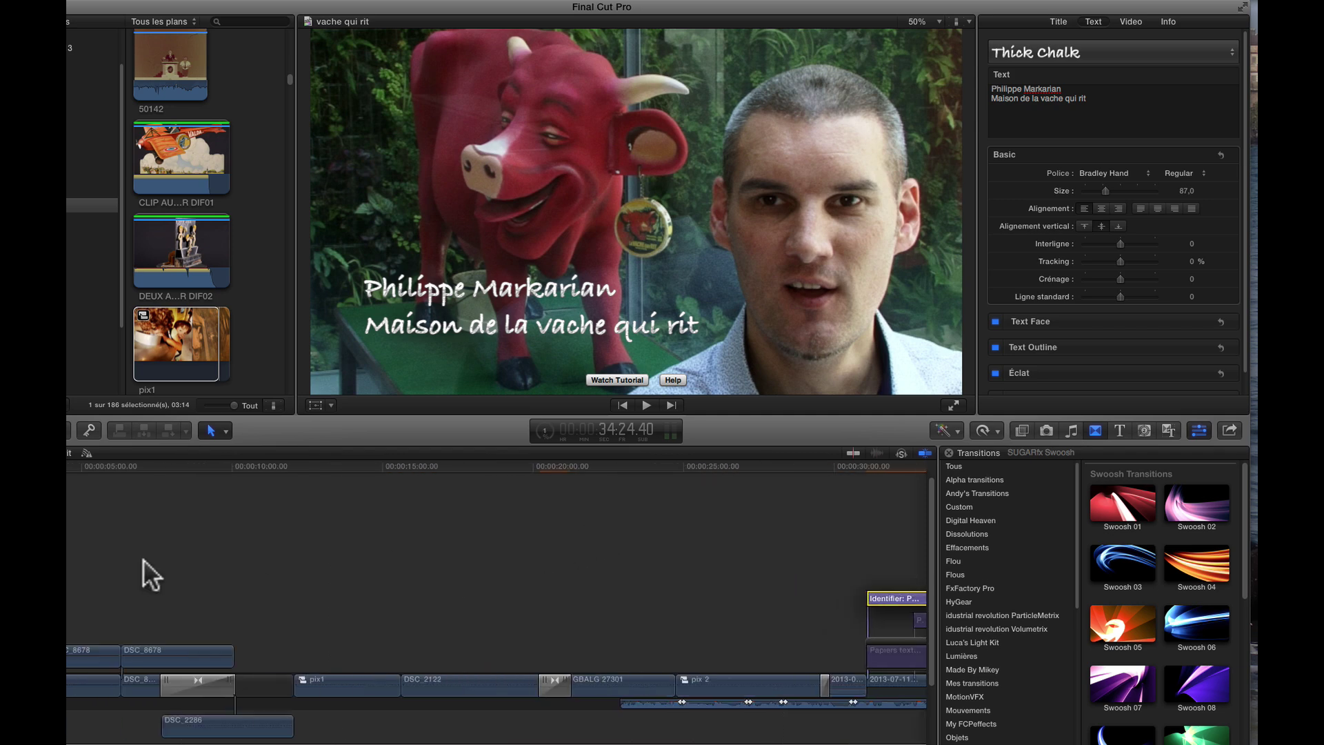
- Drag Swoosh 16 onto the edit between pix1 and DSC_2122
{"action": "left_click", "coordinate": [1101, 428]}
{"action": "left_click", "coordinate": [1095, 430]}
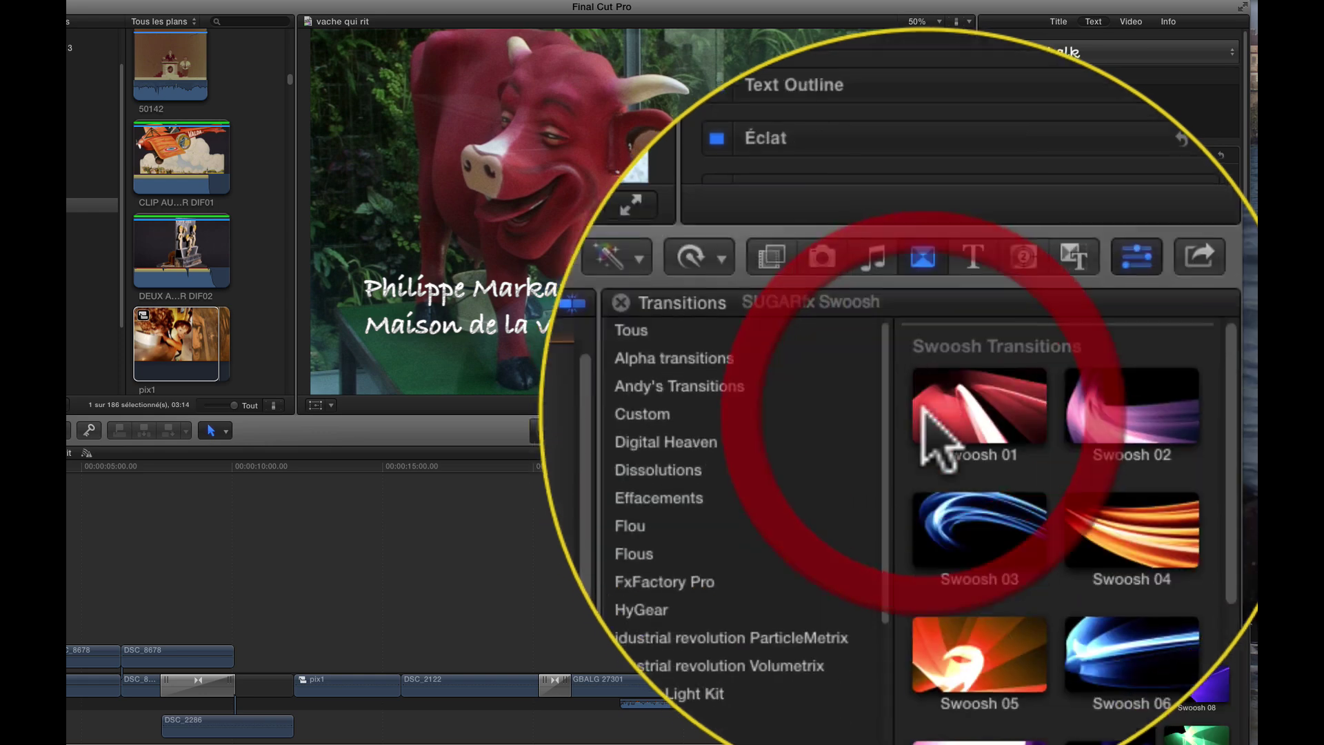
{"action": "scroll", "coordinate": [969, 432], "scroll_direction": "down", "scroll_amount": 5}
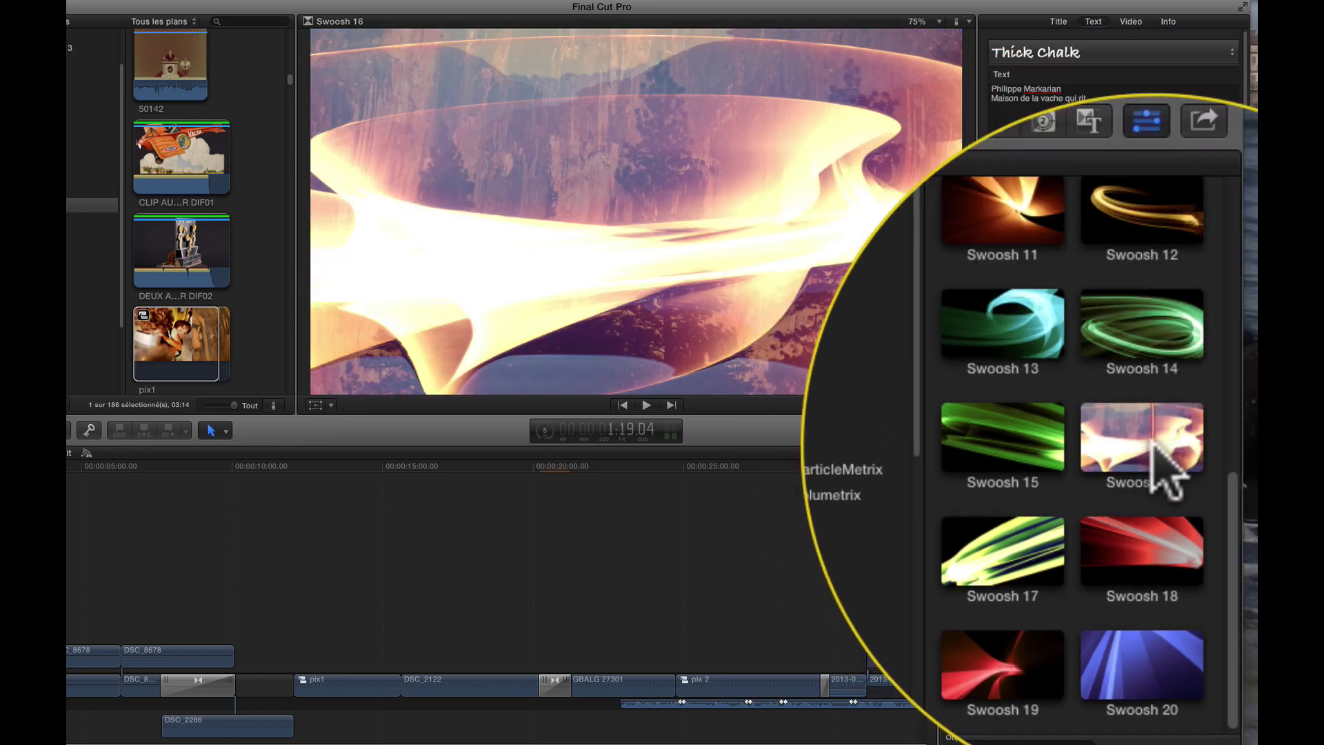
{"action": "left_click_drag", "start_coordinate": [1200, 601], "coordinate": [404, 683]}
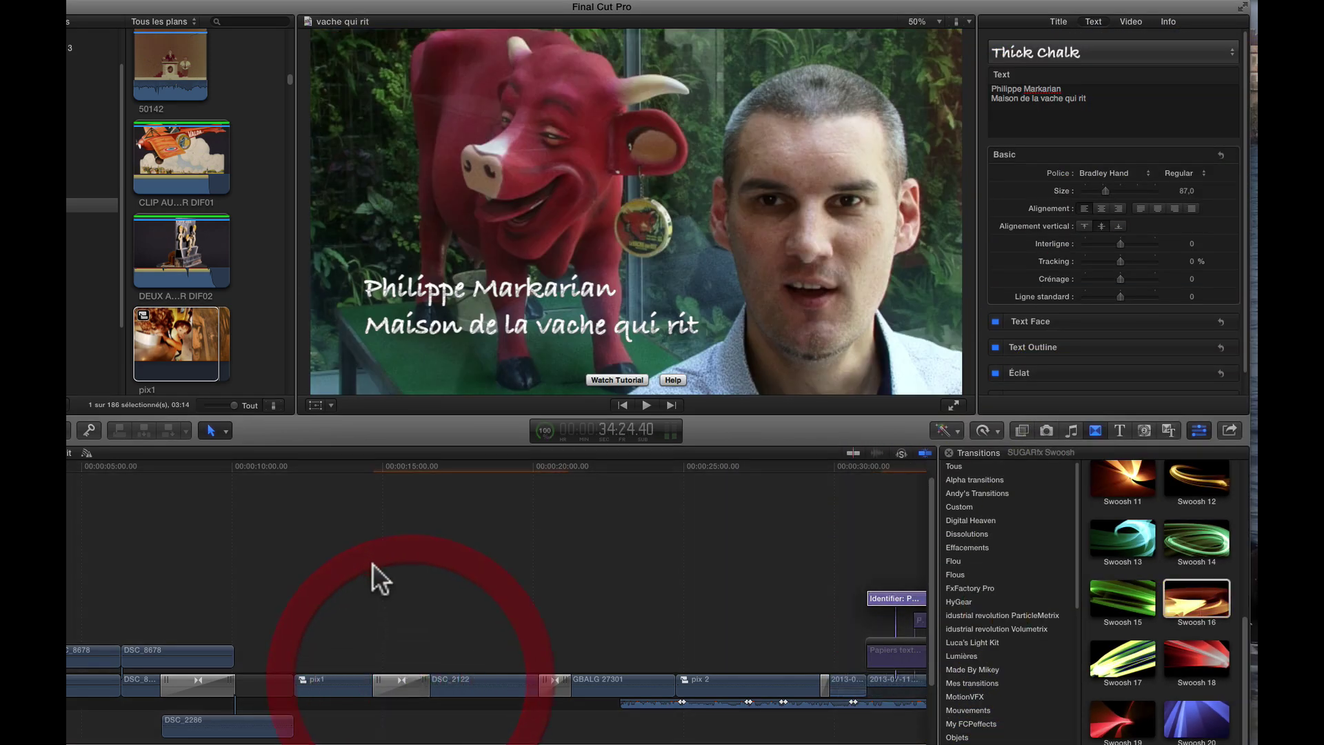
- Play back the new Swoosh 16 transition and park the playhead on it
{"action": "left_click", "coordinate": [360, 468]}
{"action": "key", "text": "space"}
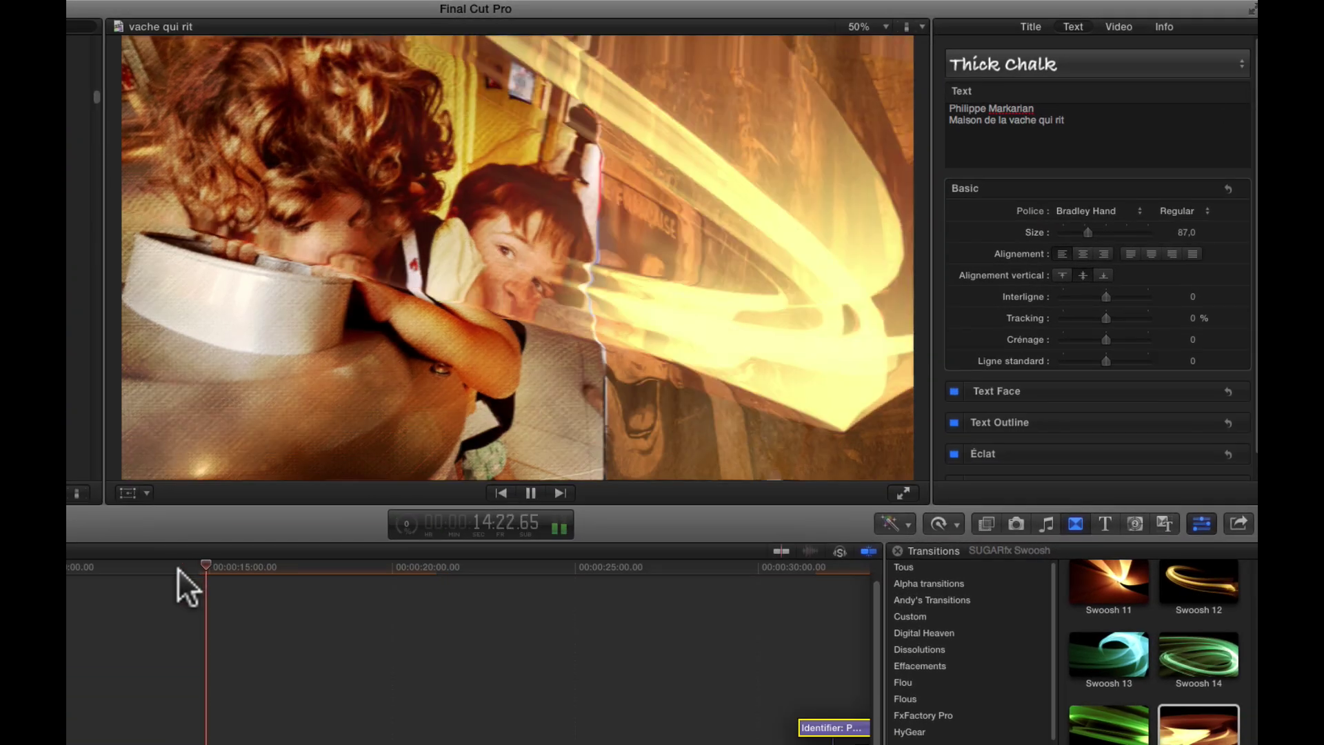
{"action": "key", "text": "space"}
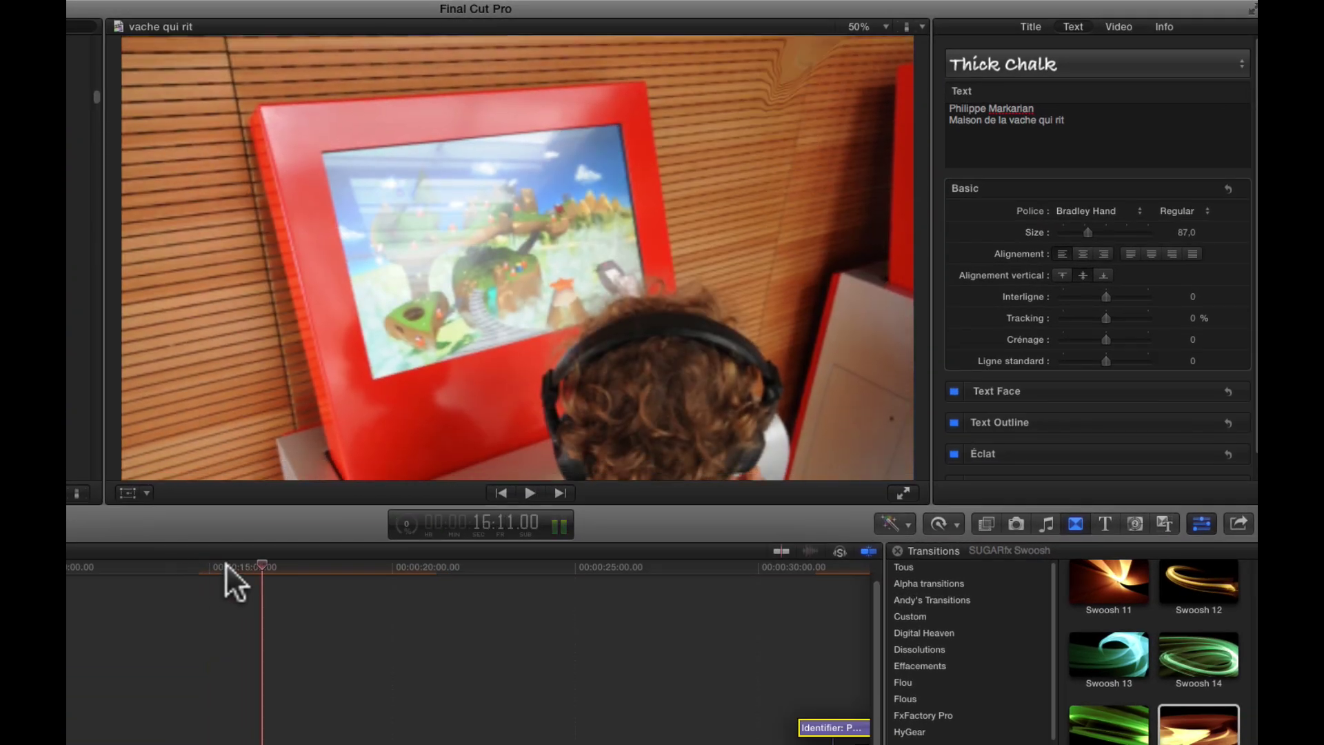
{"action": "left_click", "coordinate": [231, 564]}
- Set the Swoosh 16 gradient's end colour stop to a brown-orange sampled from the footage
{"action": "left_click", "coordinate": [217, 737]}
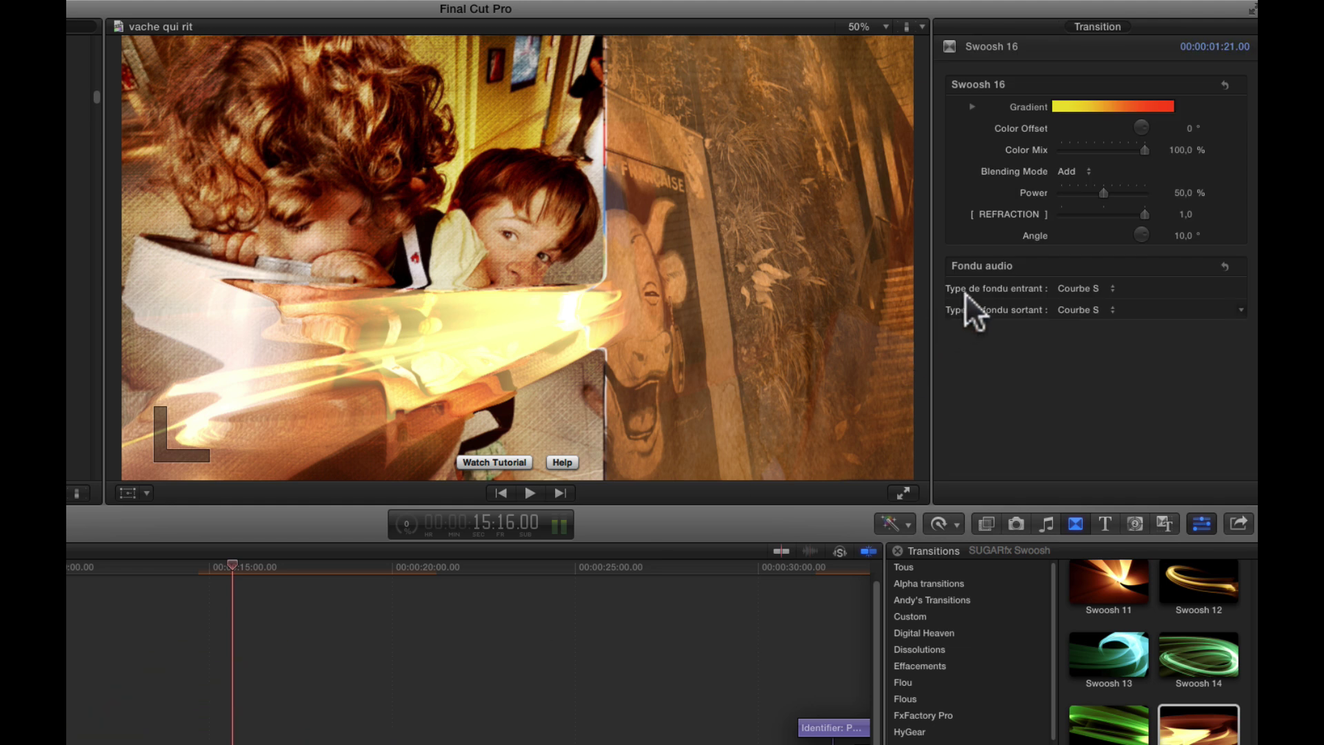
{"action": "left_click", "coordinate": [971, 105]}
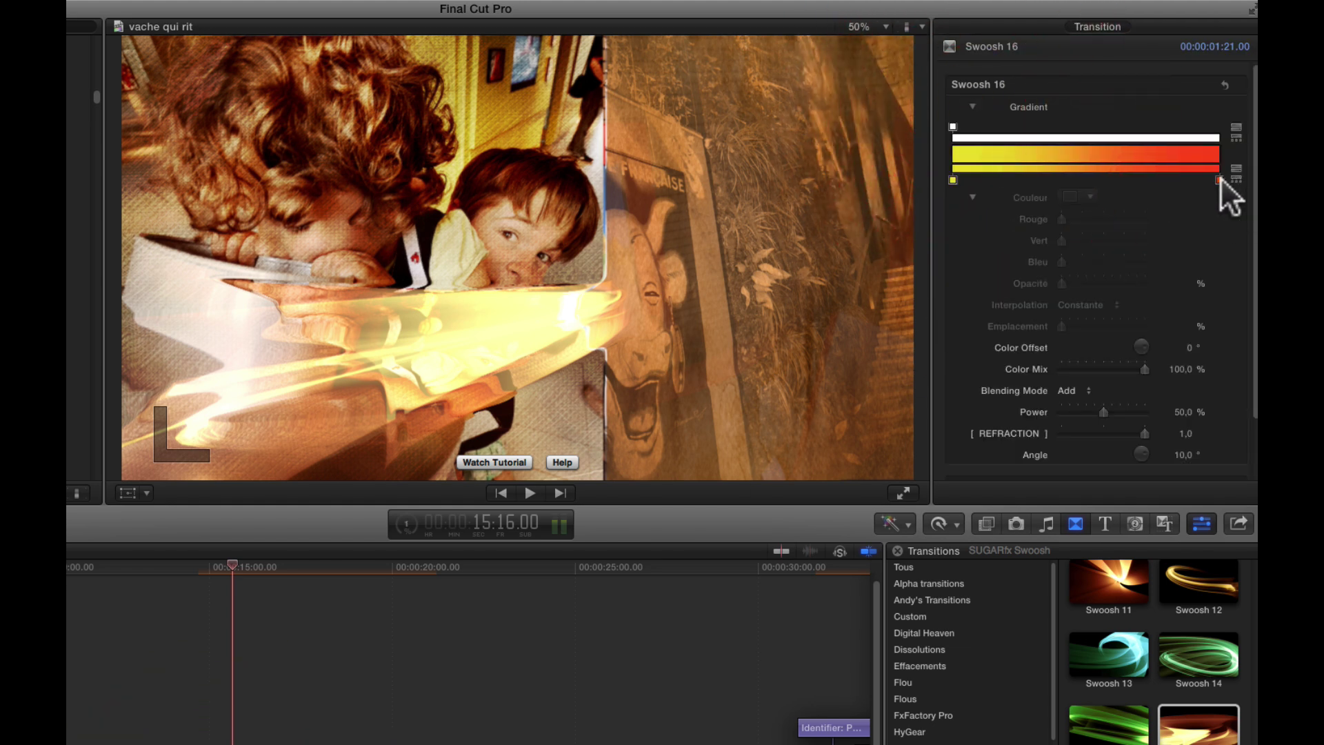
{"action": "left_click", "coordinate": [1220, 179]}
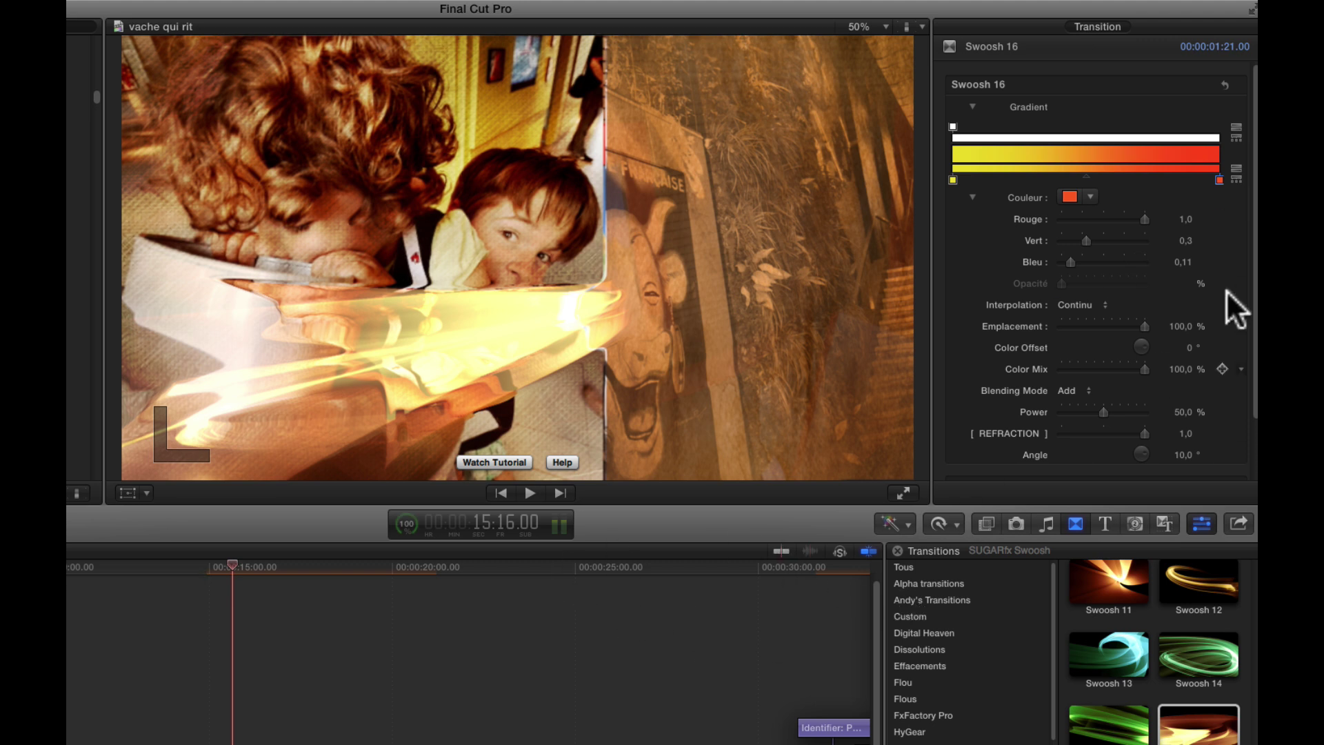
{"action": "left_click", "coordinate": [1219, 178]}
{"action": "left_click", "coordinate": [1218, 177]}
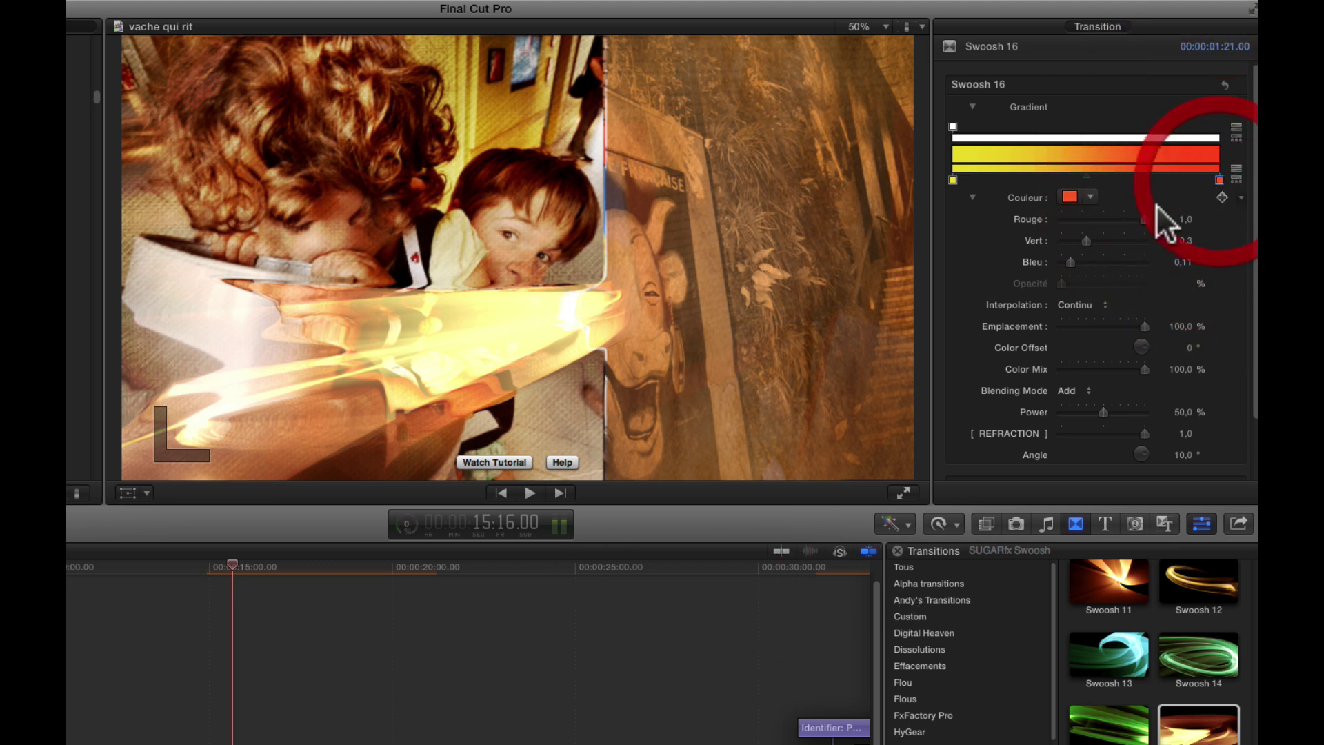
{"action": "left_click", "coordinate": [1070, 198]}
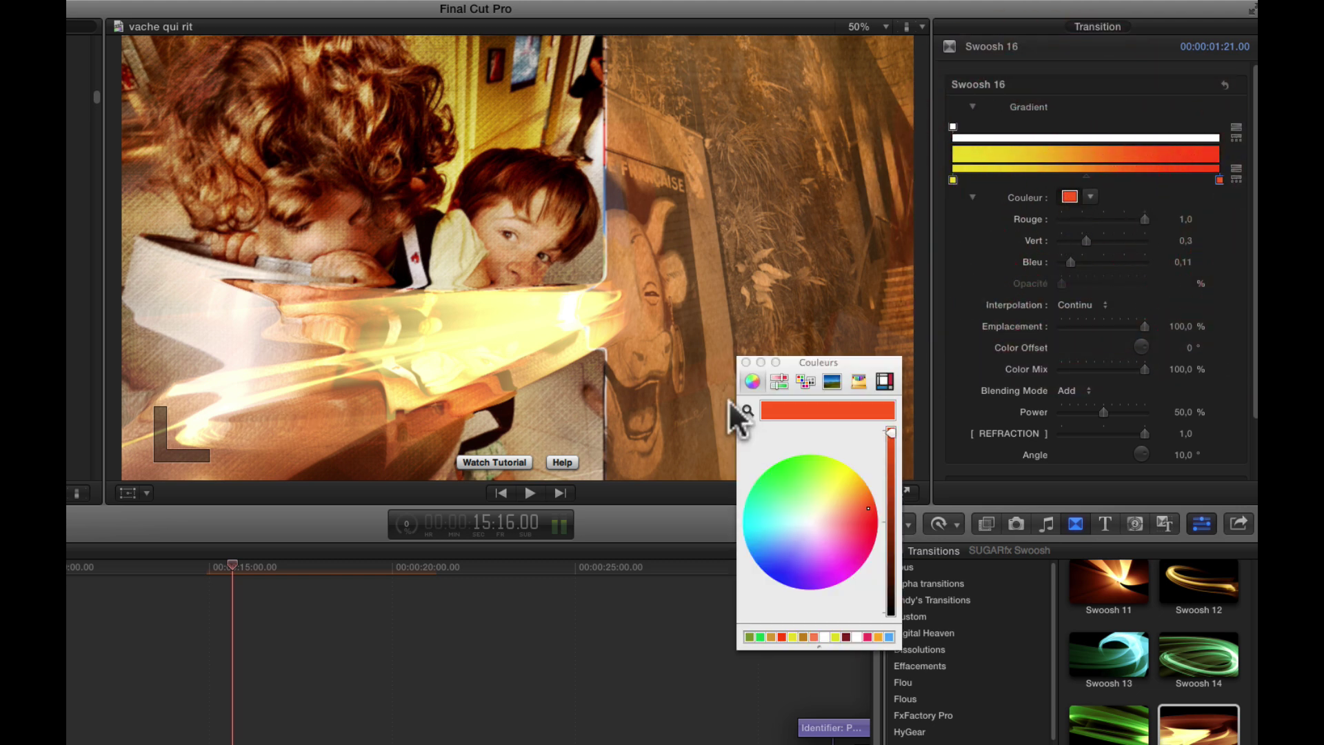
{"action": "left_click", "coordinate": [681, 83]}
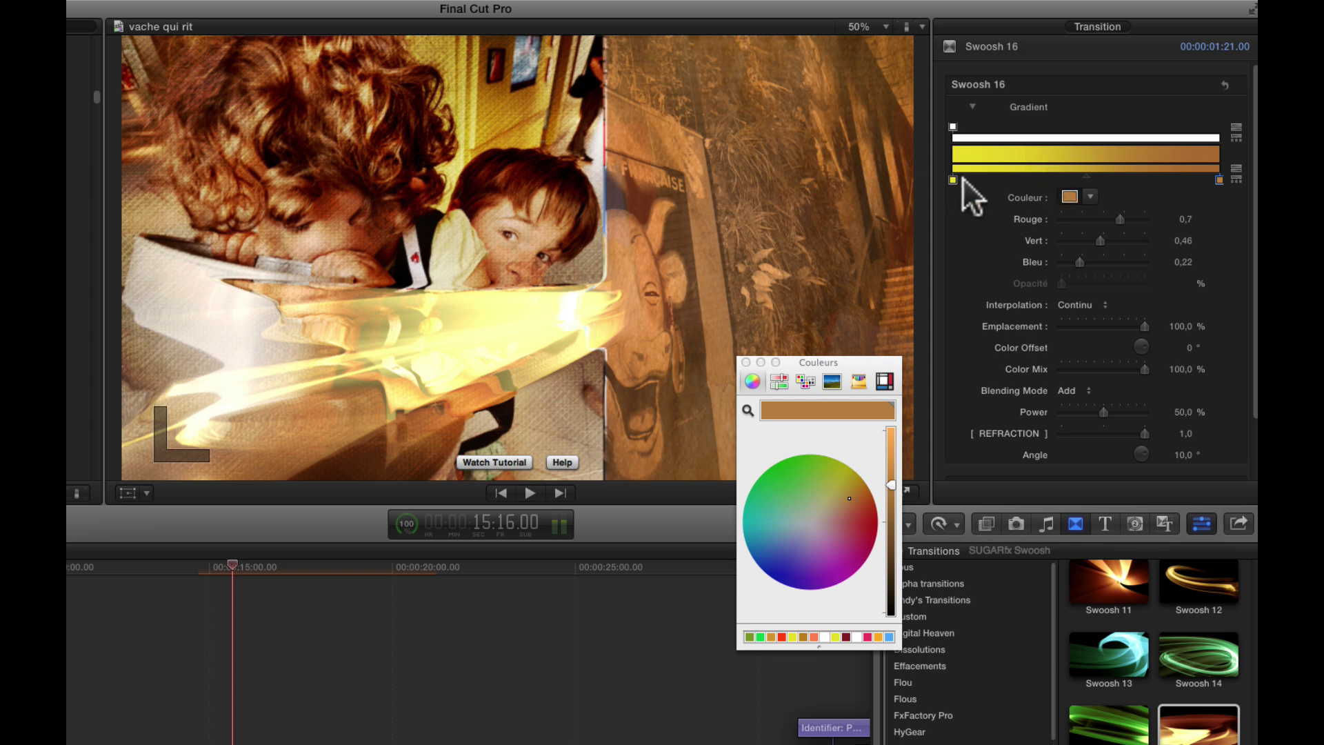
- Sample a near-black red from the footage for the start stop, then play the transition back to check
{"action": "left_click", "coordinate": [953, 179]}
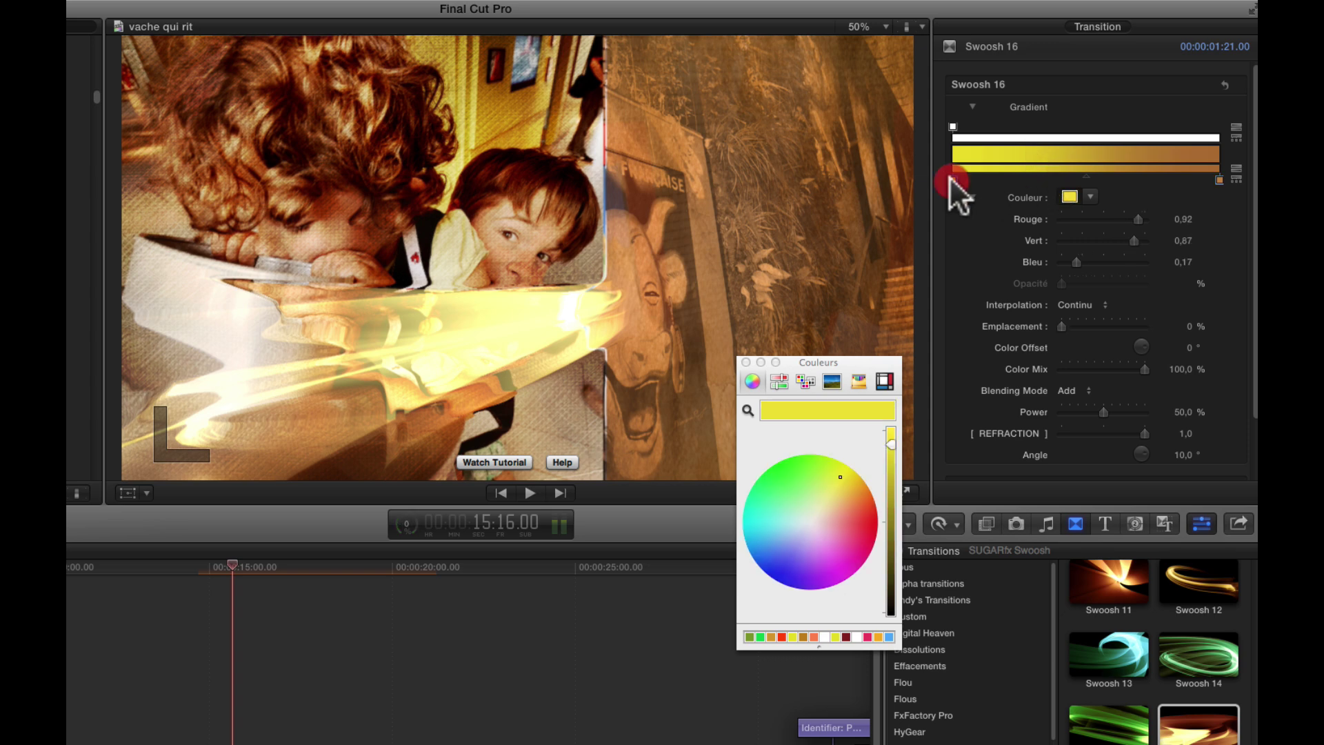
{"action": "left_click", "coordinate": [748, 408]}
{"action": "left_click", "coordinate": [301, 144]}
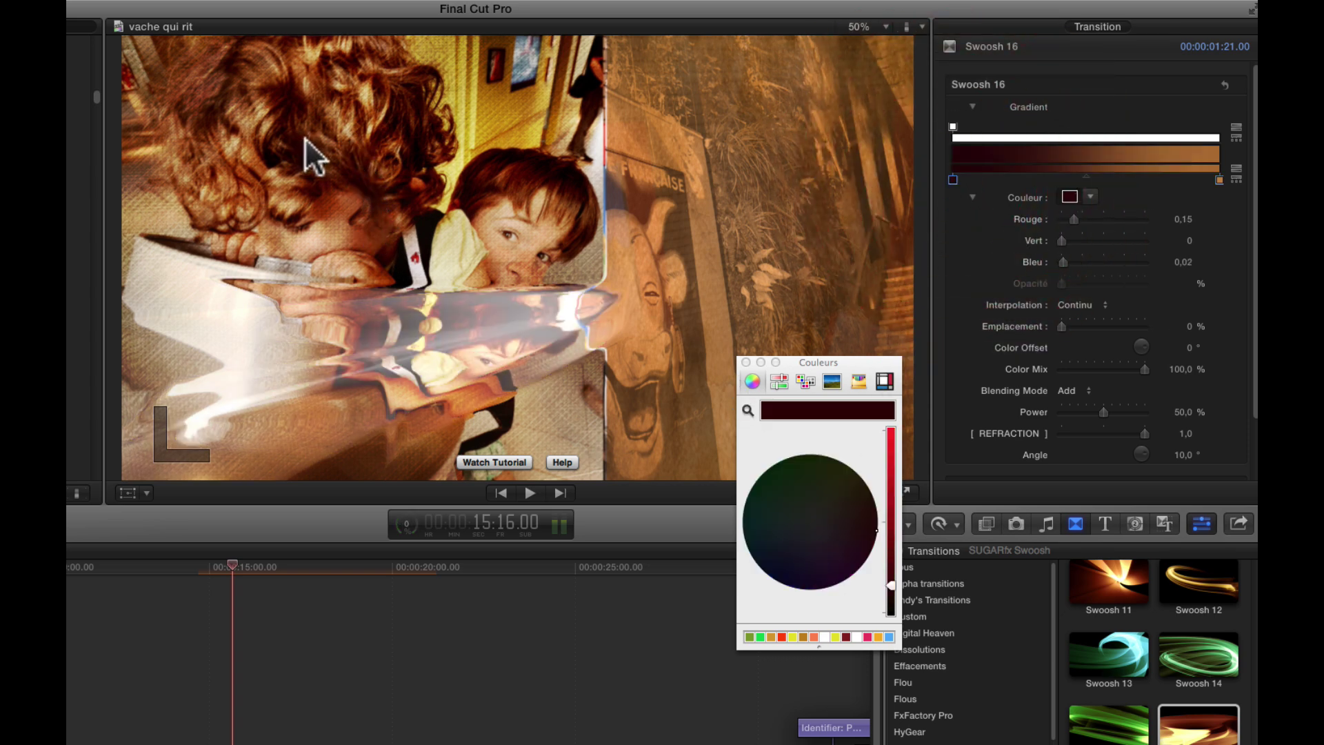
{"action": "left_click", "coordinate": [192, 570]}
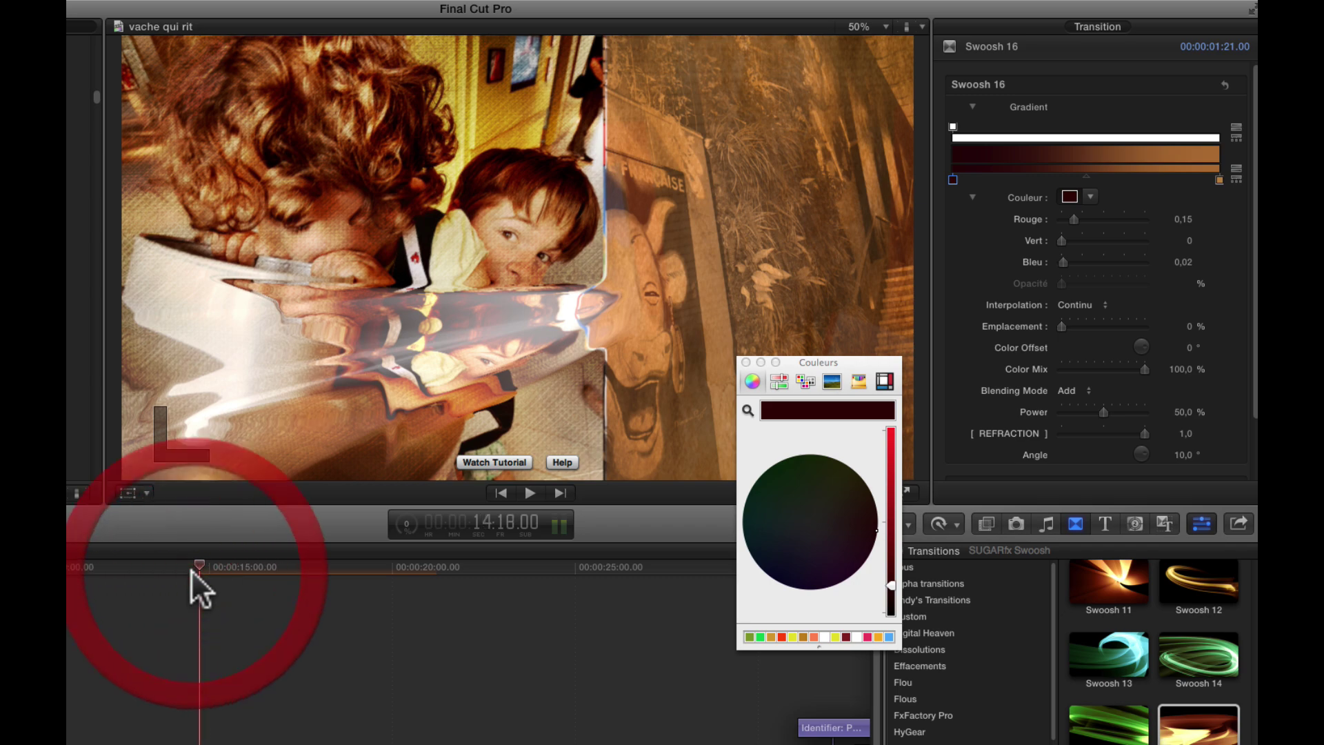
{"action": "key", "text": "space"}
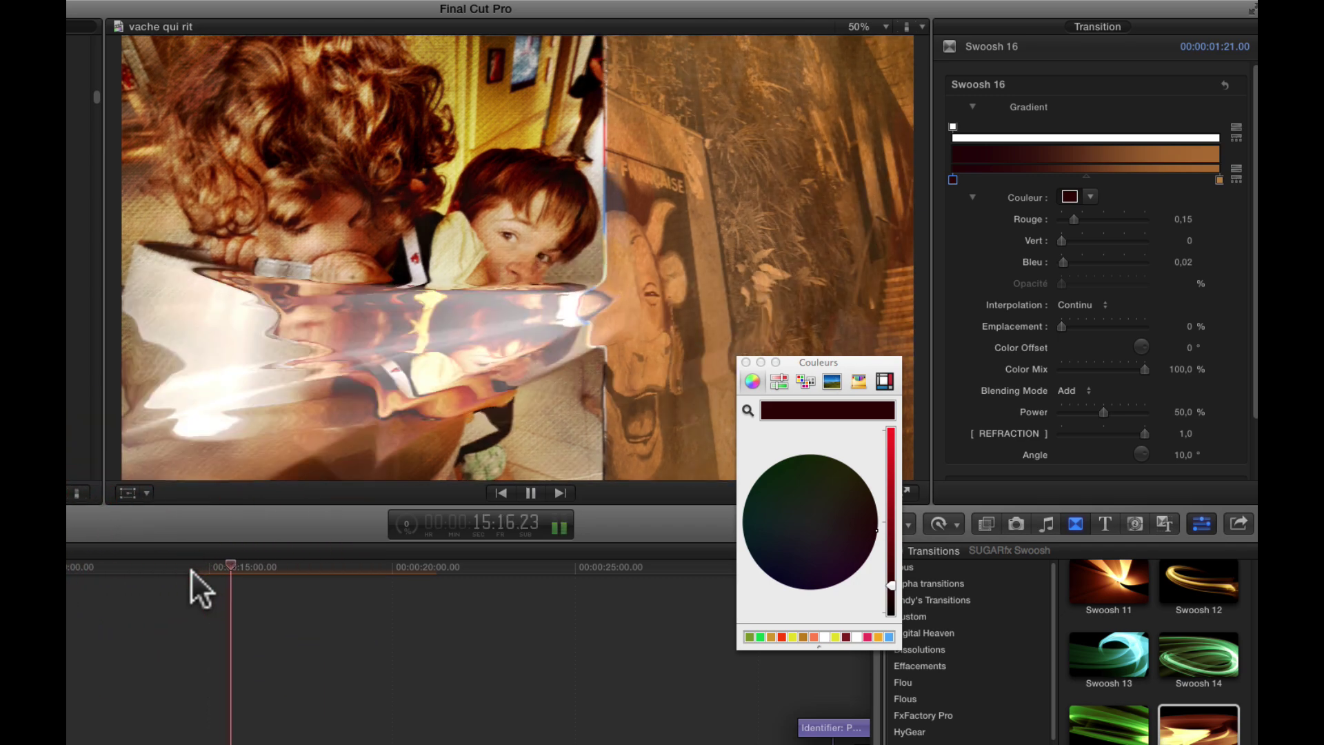
{"action": "key", "text": "space"}
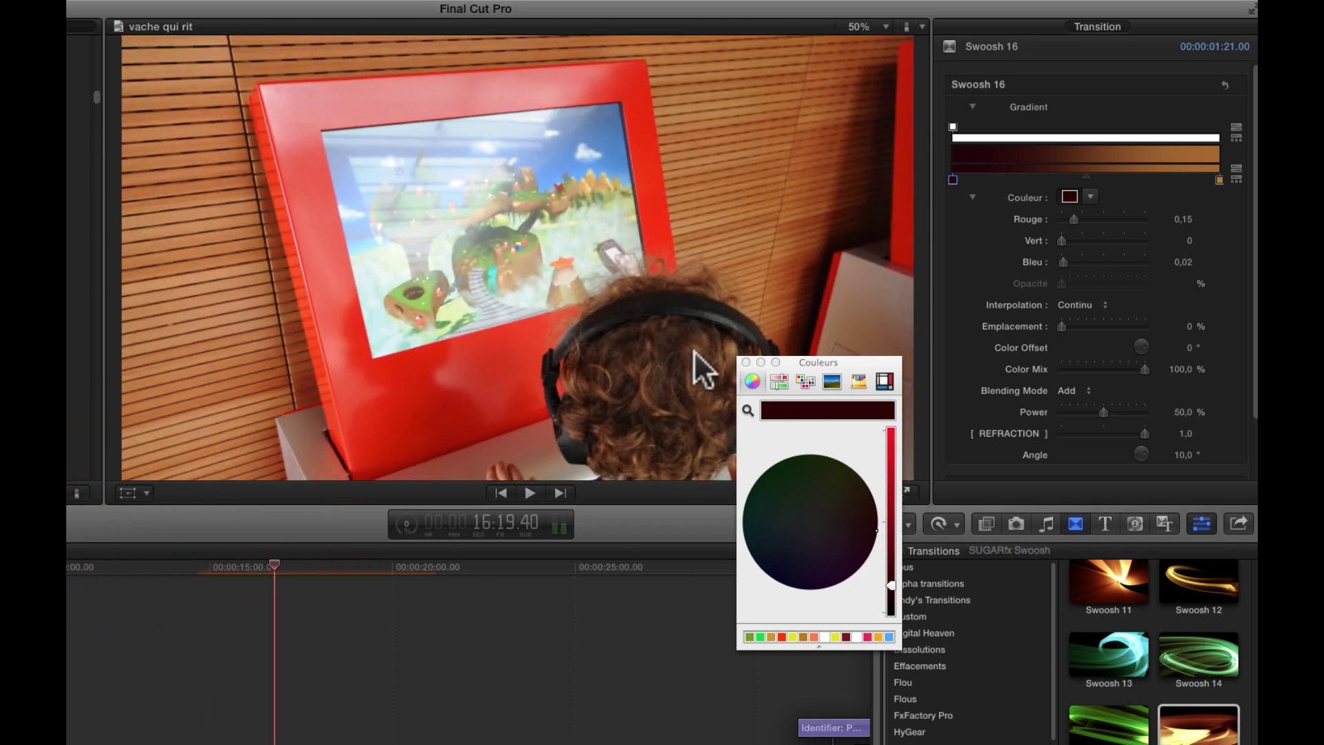
- Close the Couleurs colour picker and switch the browser to the Swoosh titles and generators
{"action": "left_click", "coordinate": [746, 363]}
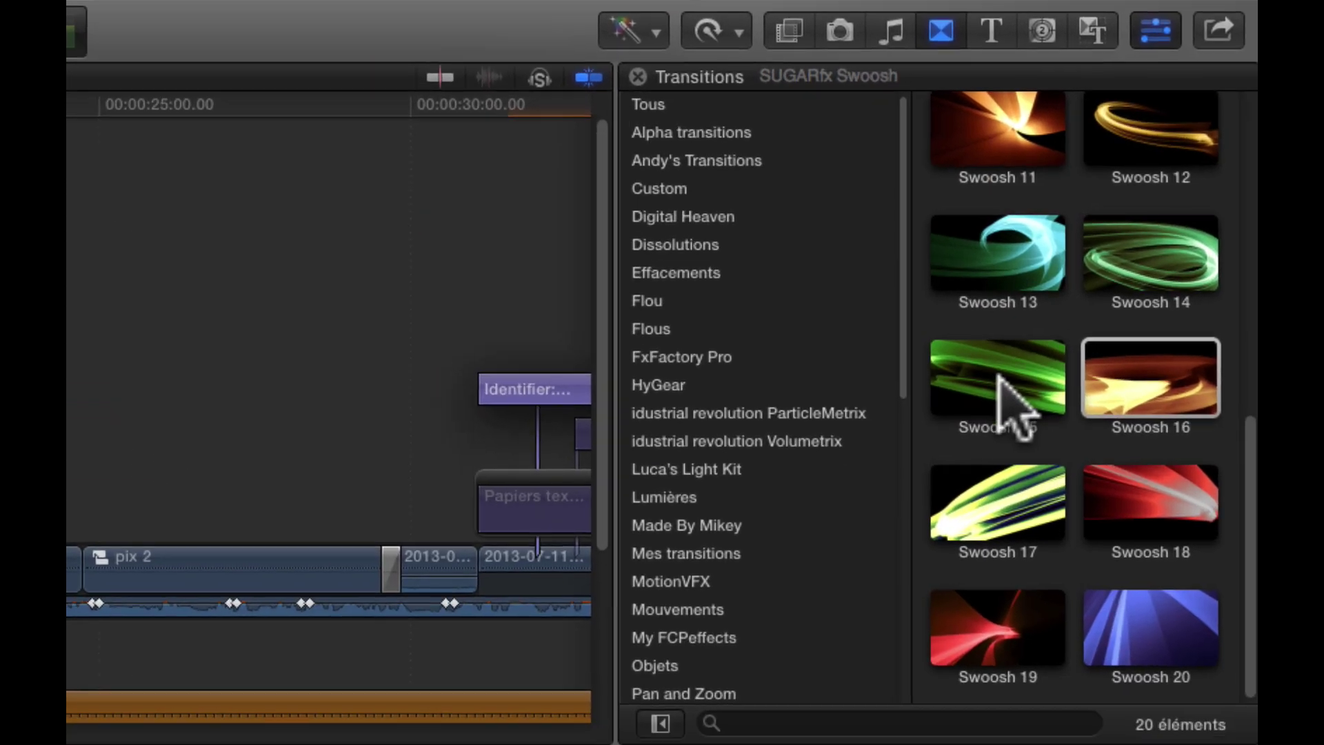
{"action": "scroll", "coordinate": [1138, 738], "scroll_direction": "up", "scroll_amount": 10}
{"action": "scroll", "coordinate": [1068, 372], "scroll_direction": "down", "scroll_amount": 10}
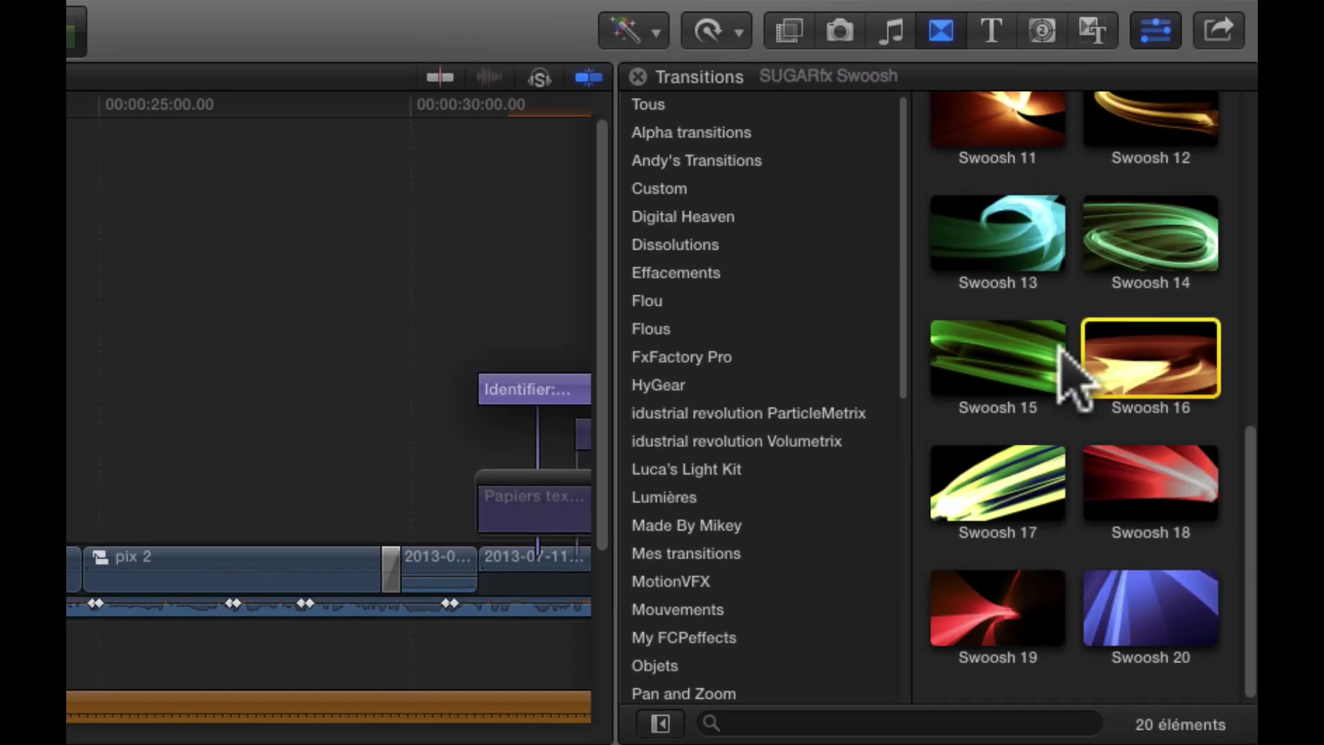
{"action": "left_click", "coordinate": [997, 36]}
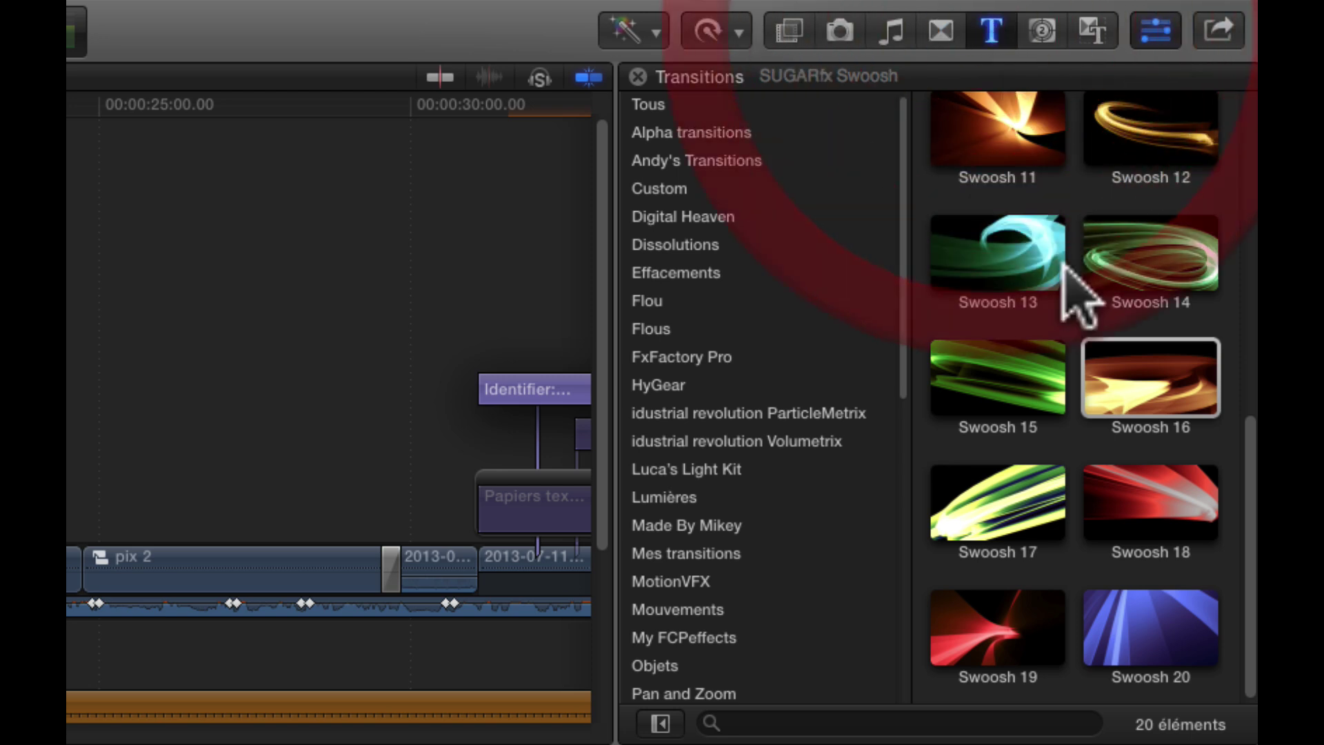
{"action": "scroll", "coordinate": [1076, 331], "scroll_direction": "down", "scroll_amount": 5}
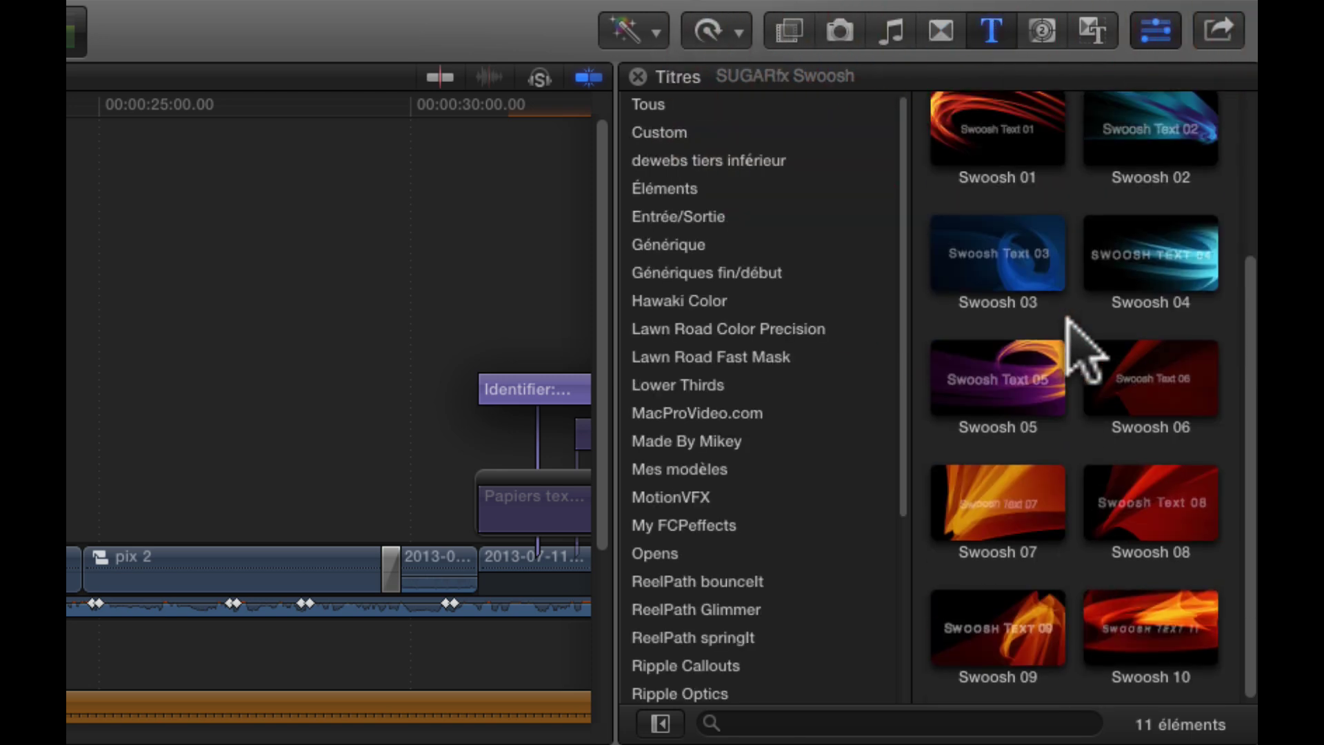
{"action": "scroll", "coordinate": [1076, 341], "scroll_direction": "up", "scroll_amount": 5}
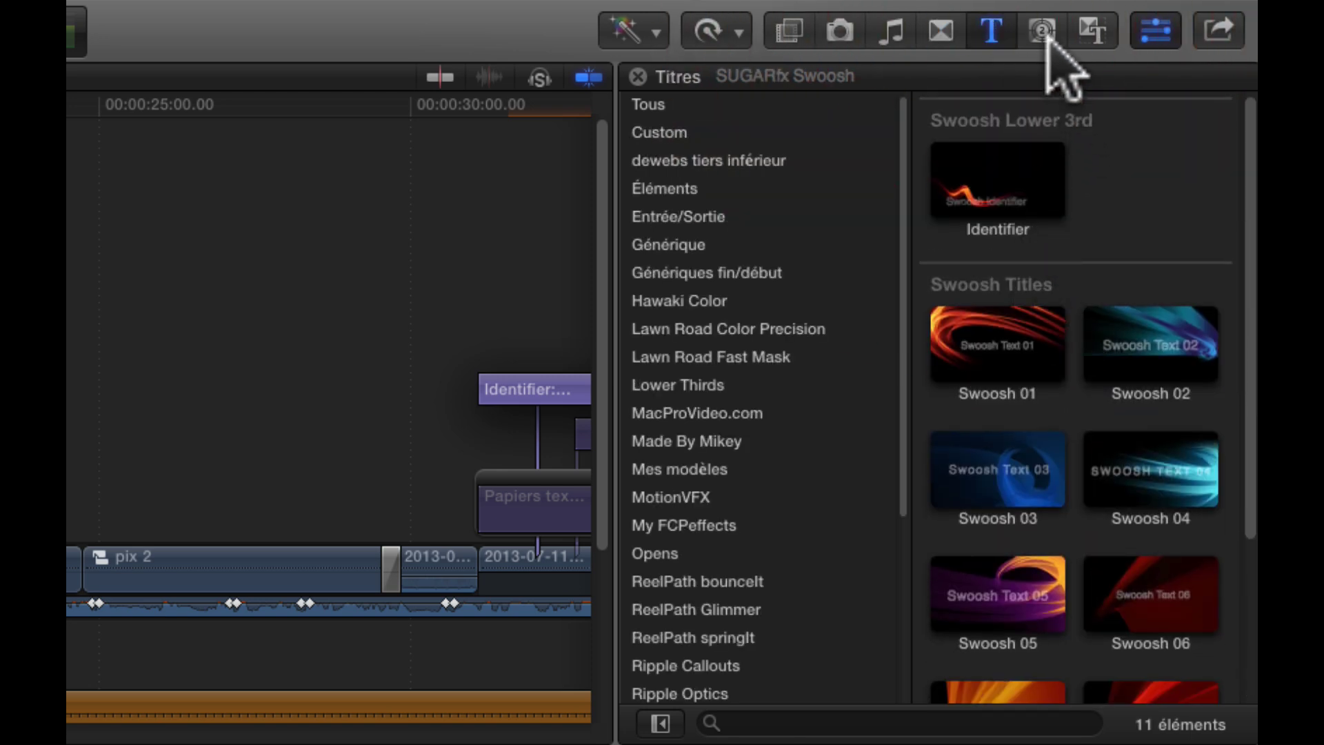
{"action": "left_click", "coordinate": [1043, 32]}
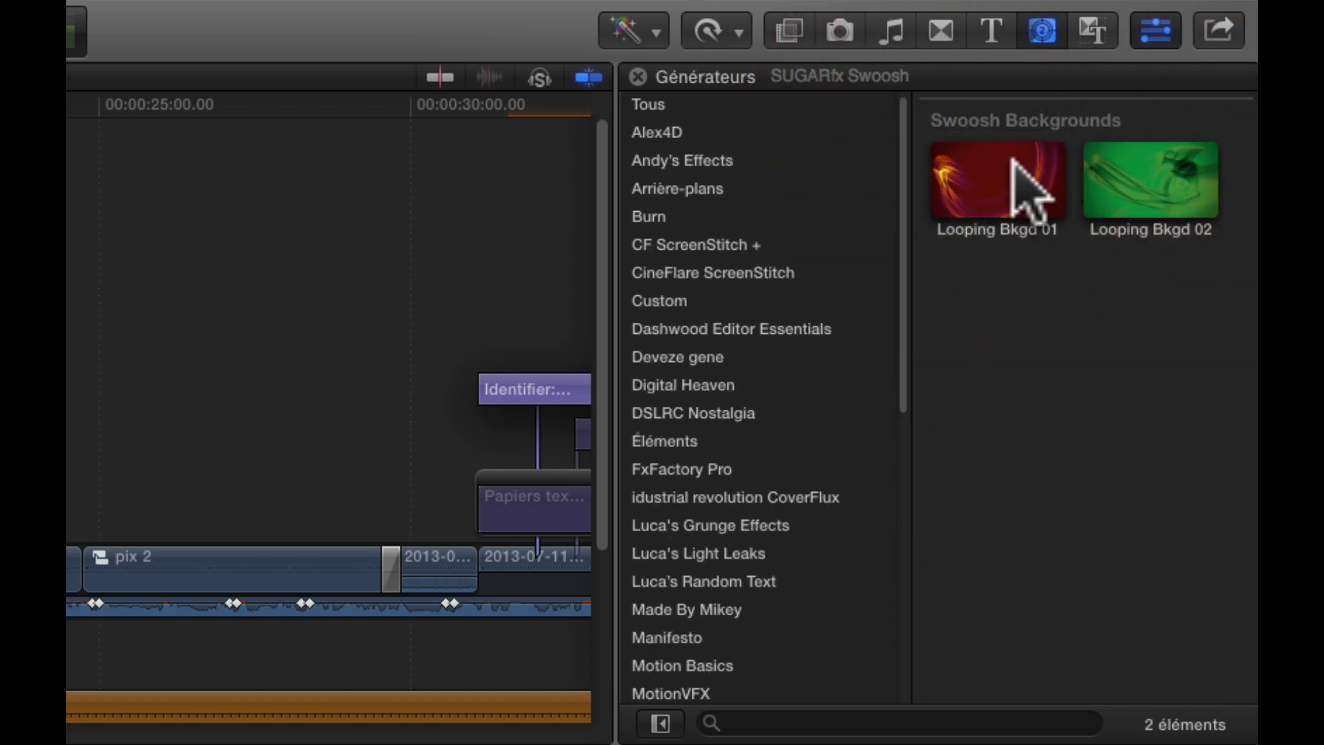